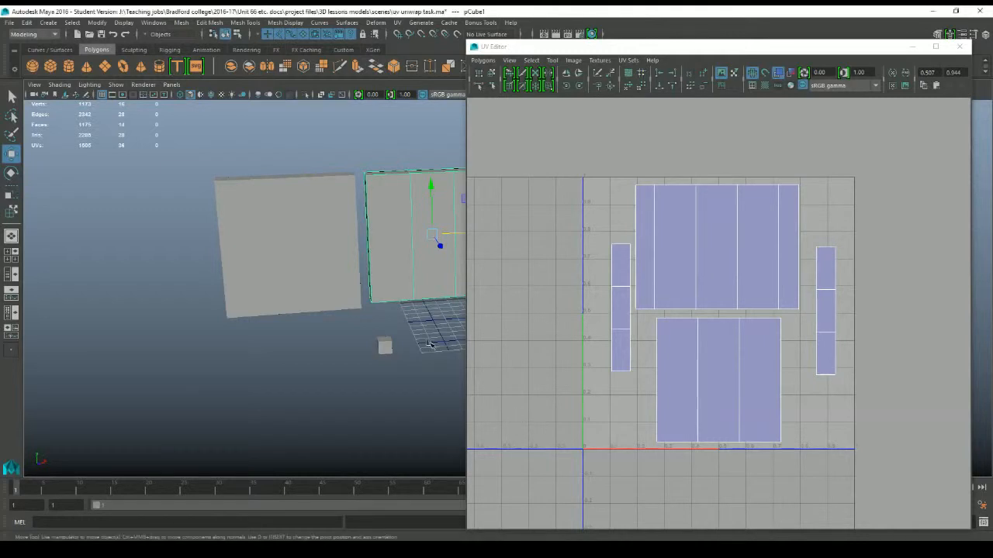
- Locate the UV Editor command, clear the selection, and reselect the panelled cube to load its UV layout
{"action": "left_click", "coordinate": [397, 24]}
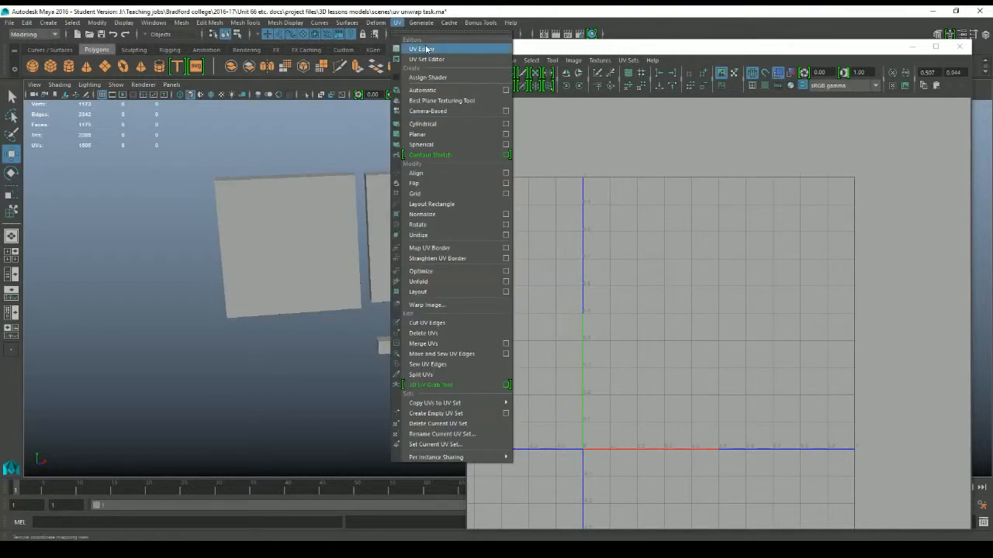
{"action": "left_click", "coordinate": [341, 339]}
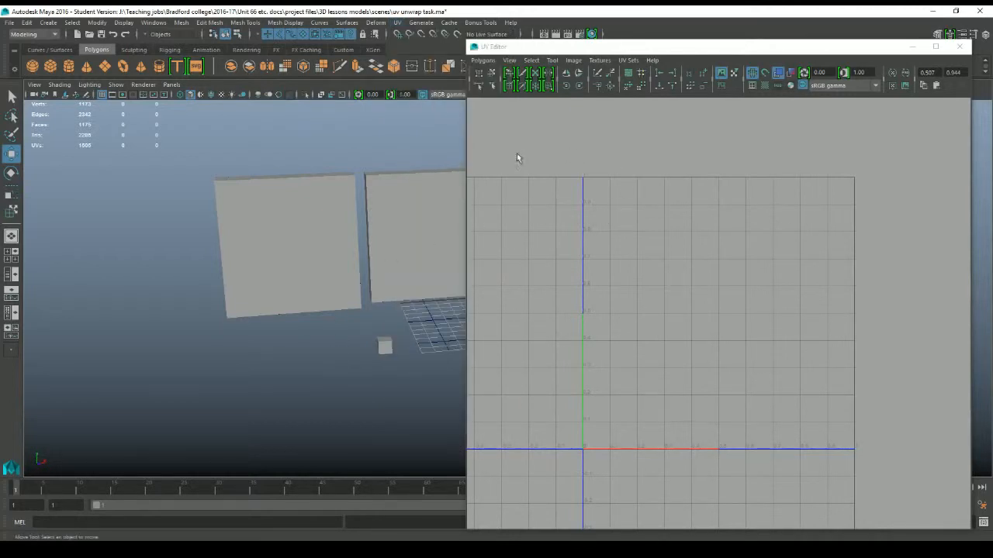
{"action": "left_click", "coordinate": [388, 217]}
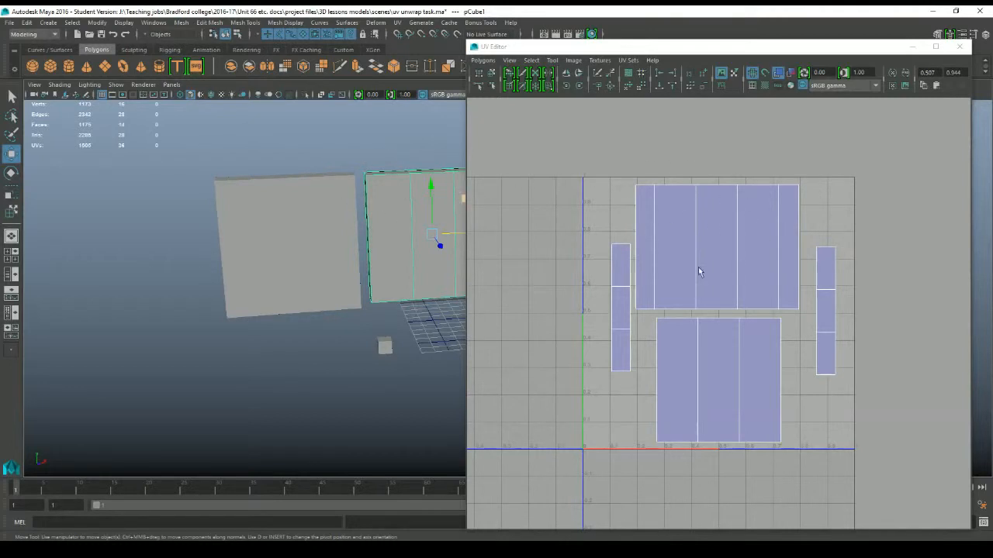
- Use the Move UV Shell tool to select the upper five-panel UV shell
{"action": "left_click", "coordinate": [708, 245]}
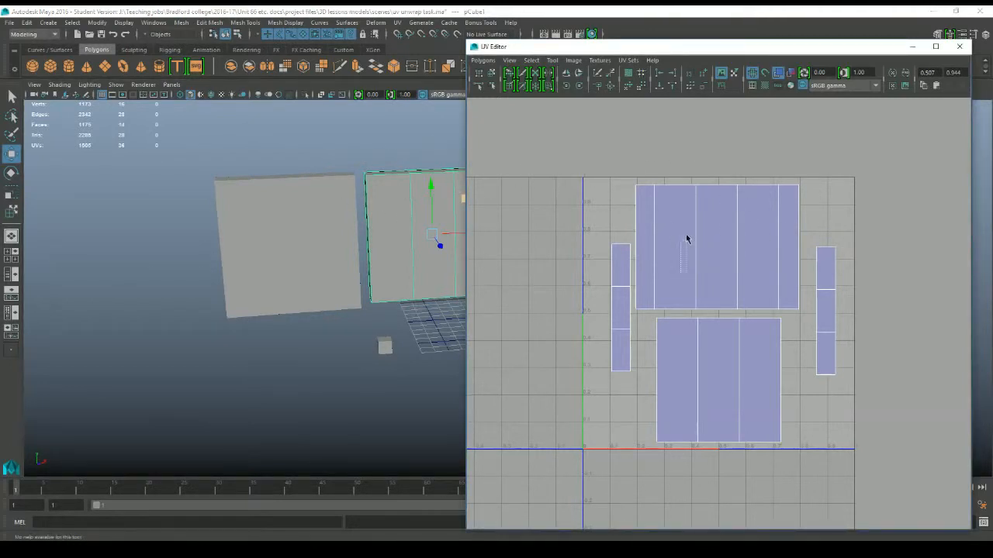
{"action": "left_click_drag", "start_coordinate": [580, 156], "coordinate": [881, 431]}
{"action": "left_click_drag", "start_coordinate": [607, 169], "coordinate": [859, 457]}
{"action": "left_click", "coordinate": [490, 74]}
{"action": "left_click", "coordinate": [671, 255]}
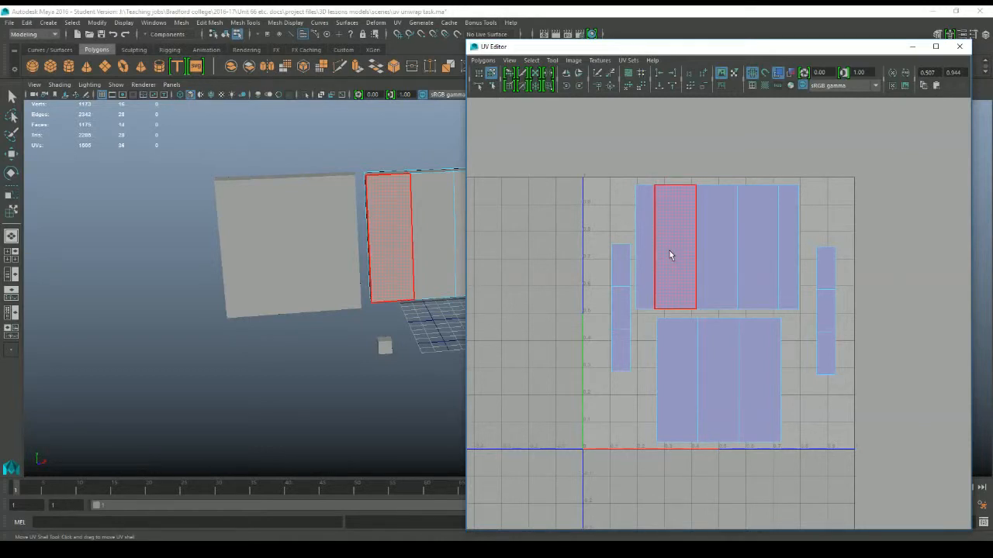
{"action": "left_click", "coordinate": [478, 124]}
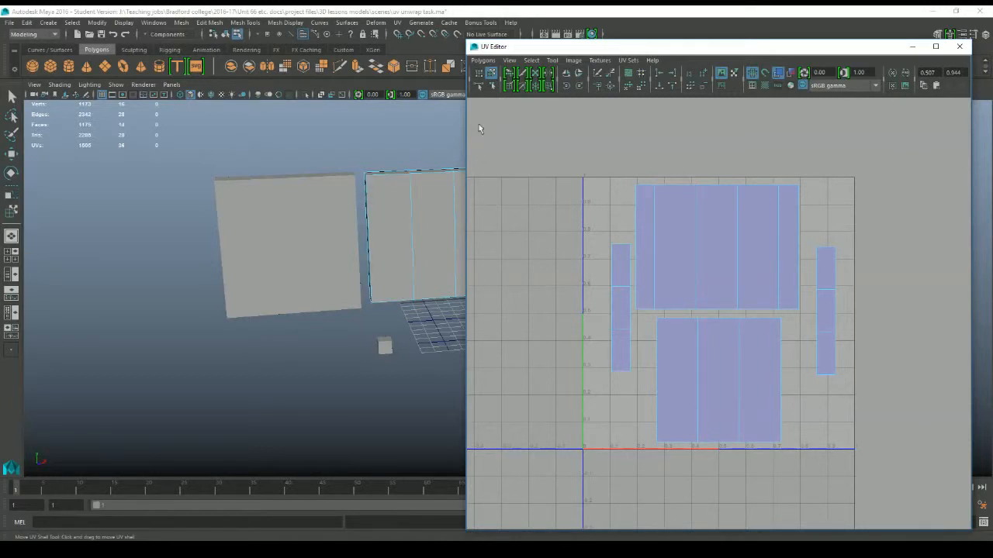
{"action": "left_click", "coordinate": [494, 74]}
{"action": "left_click", "coordinate": [735, 259]}
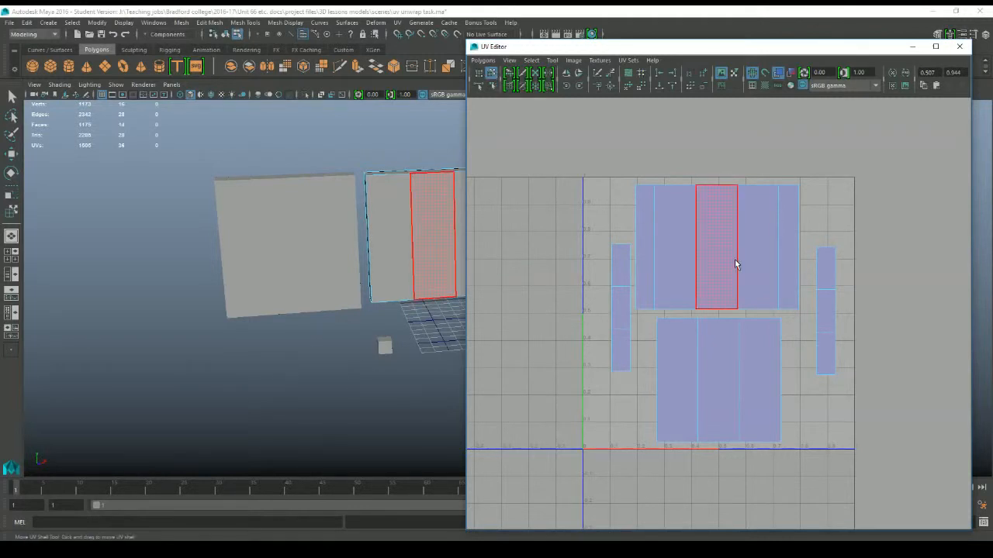
{"action": "left_click", "coordinate": [643, 276]}
{"action": "left_click", "coordinate": [630, 262]}
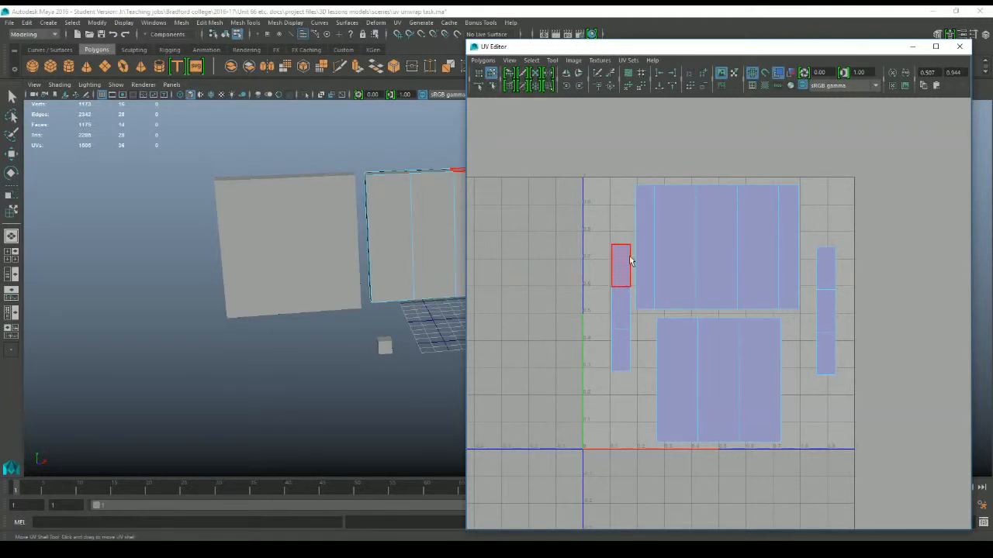
{"action": "left_click", "coordinate": [724, 265]}
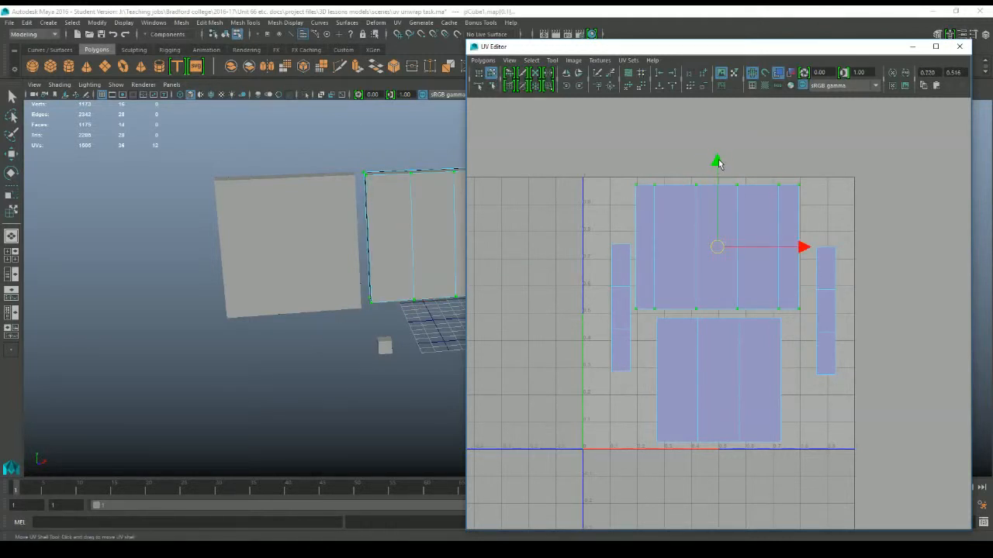
- Move the selected upper UV shell upward so it extends past the top of the 0–1 grid
{"action": "key", "text": "w"}
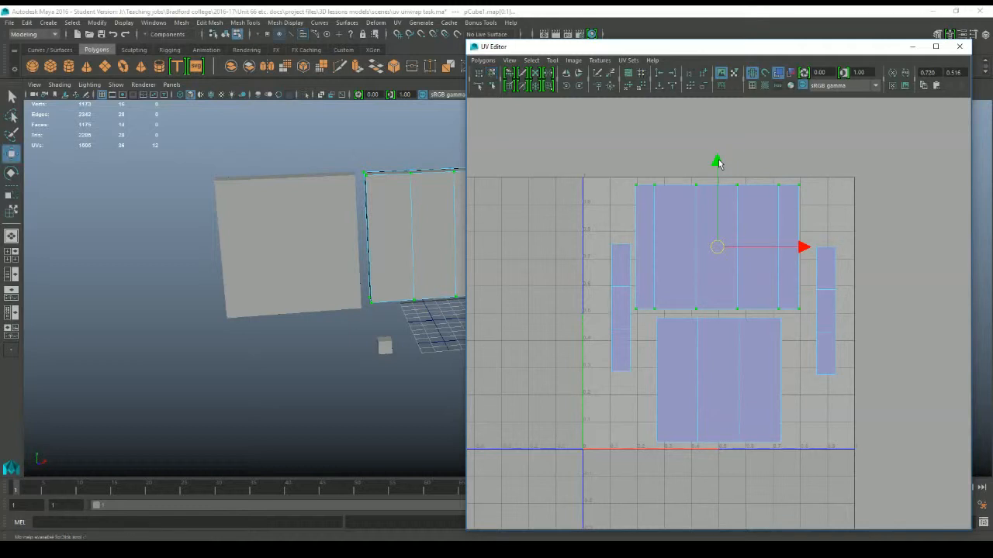
{"action": "left_click_drag", "start_coordinate": [718, 163], "coordinate": [698, 100]}
{"action": "mouse_move", "coordinate": [799, 193]}
{"action": "left_mouse_down"}
{"action": "mouse_move", "coordinate": [868, 186]}
{"action": "mouse_move", "coordinate": [787, 181]}
{"action": "mouse_move", "coordinate": [802, 183]}
{"action": "left_mouse_up"}
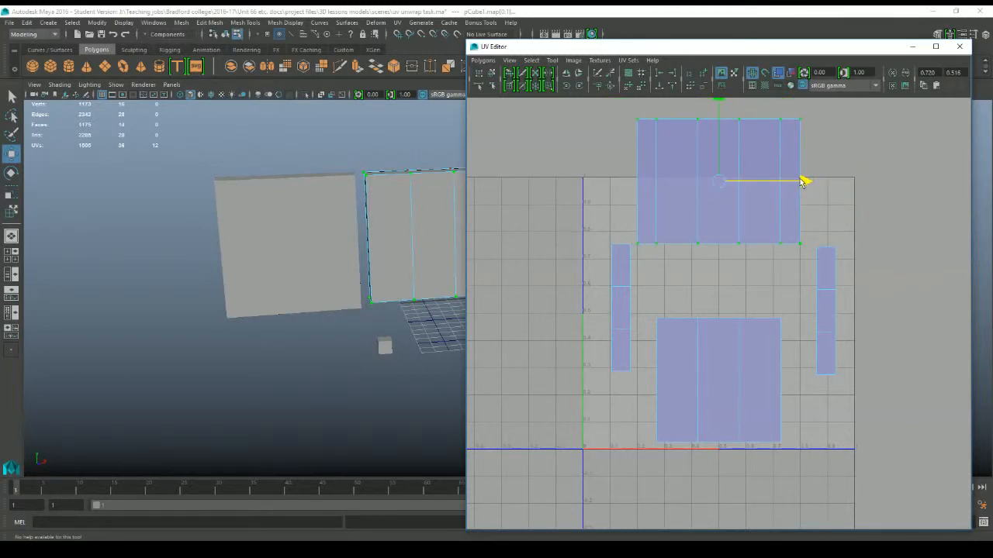
- Rotate the upper UV shell slightly counterclockwise and scale it up proportionally
{"action": "key", "text": "e"}
{"action": "mouse_move", "coordinate": [798, 162]}
{"action": "left_mouse_down"}
{"action": "mouse_move", "coordinate": [811, 238]}
{"action": "mouse_move", "coordinate": [803, 199]}
{"action": "mouse_move", "coordinate": [803, 316]}
{"action": "mouse_move", "coordinate": [787, 158]}
{"action": "left_mouse_up"}
{"action": "key", "text": "r"}
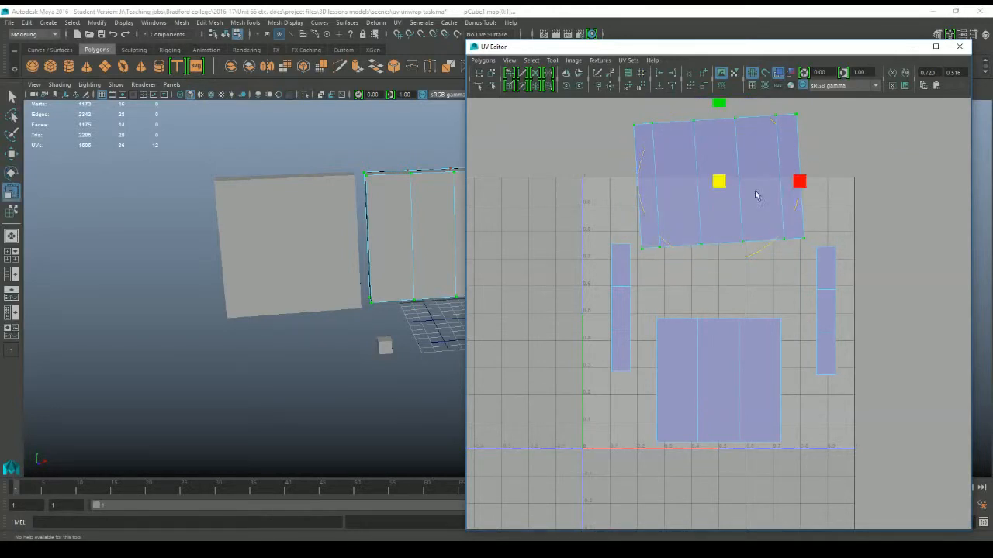
{"action": "left_click_drag", "start_coordinate": [718, 182], "coordinate": [718, 102]}
{"action": "left_click_drag", "start_coordinate": [800, 180], "coordinate": [834, 182]}
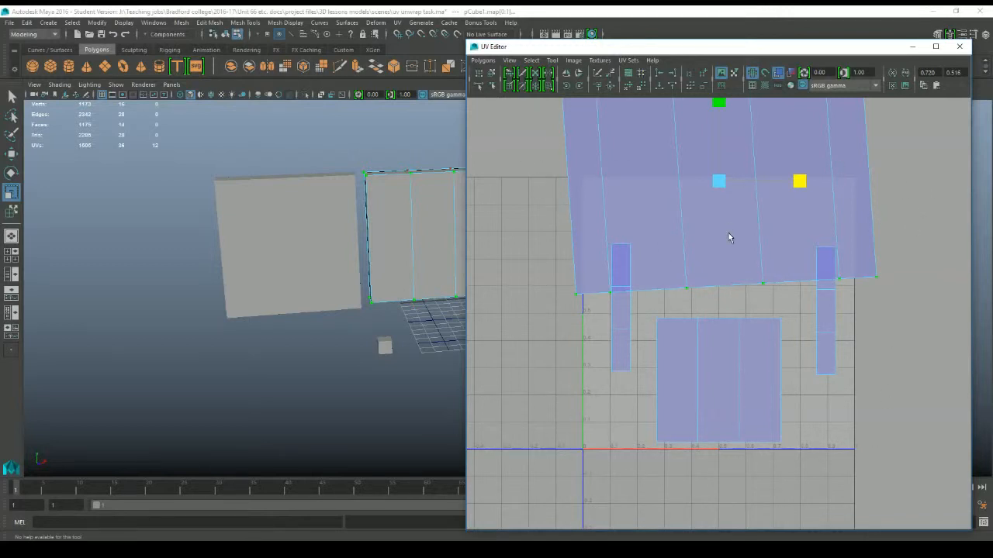
- Undo the scaling, rotation and move of the upper UV shell
{"action": "key", "text": "ctrl+z"}
{"action": "key", "text": "ctrl+z"}
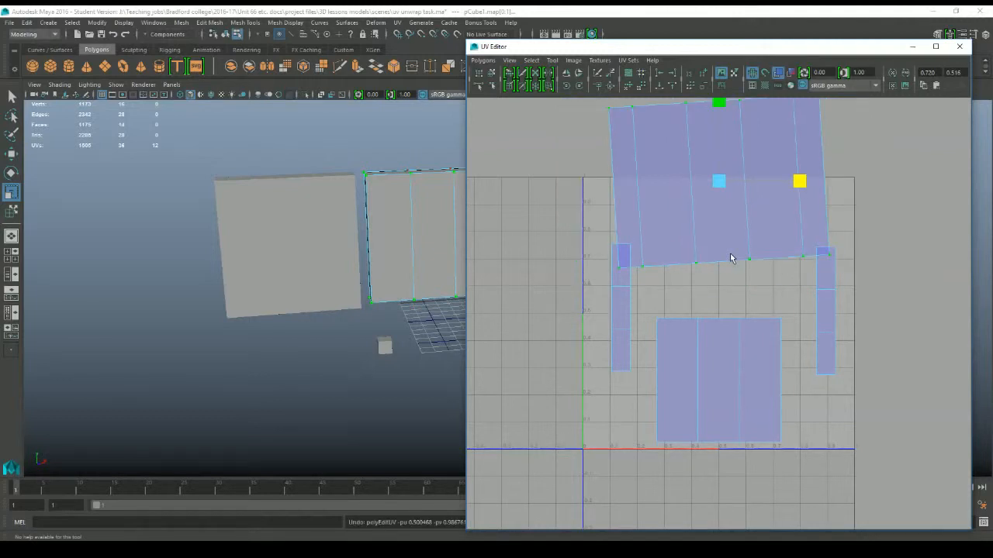
{"action": "key", "text": "ctrl+z"}
{"action": "key", "text": "ctrl+z"}
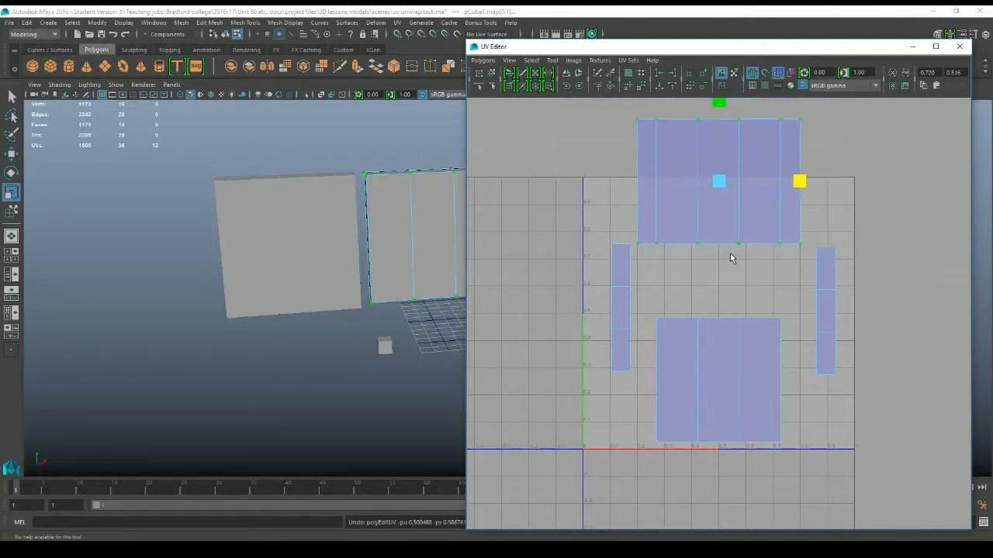
- Activate the UV Lattice tool and switch the panelled cube to face selection, followed by vertex selection
{"action": "left_click", "coordinate": [478, 73]}
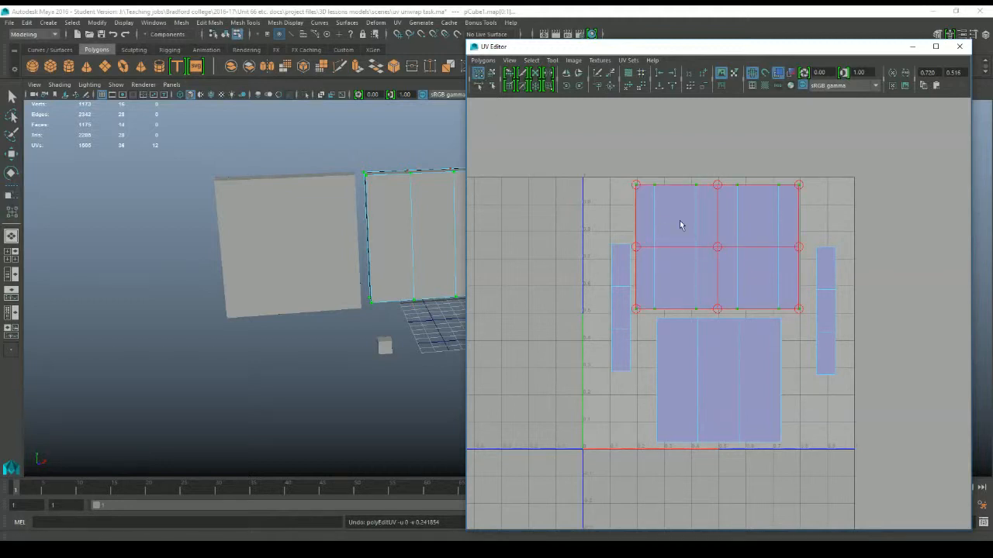
{"action": "left_click", "coordinate": [391, 197]}
{"action": "right_click", "coordinate": [391, 196]}
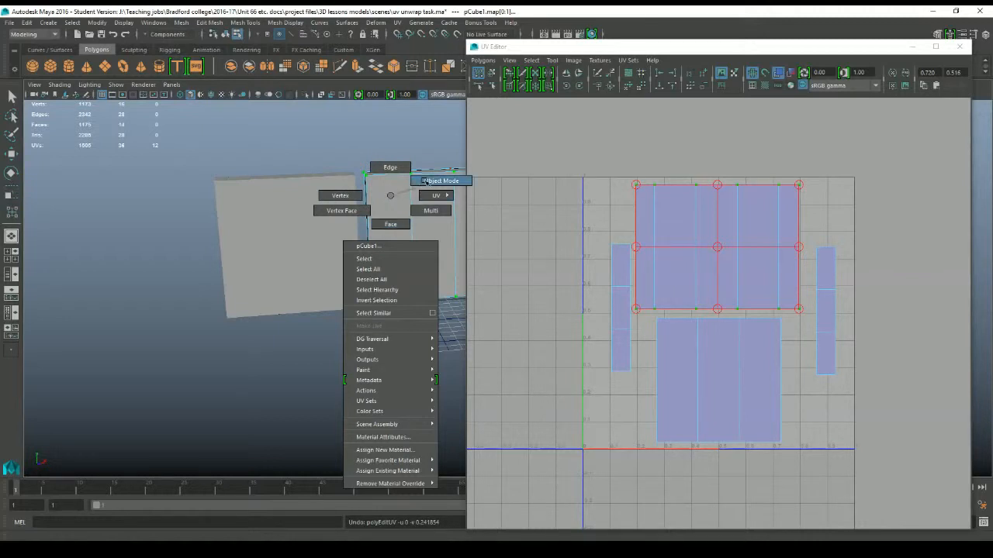
{"action": "left_click", "coordinate": [394, 223]}
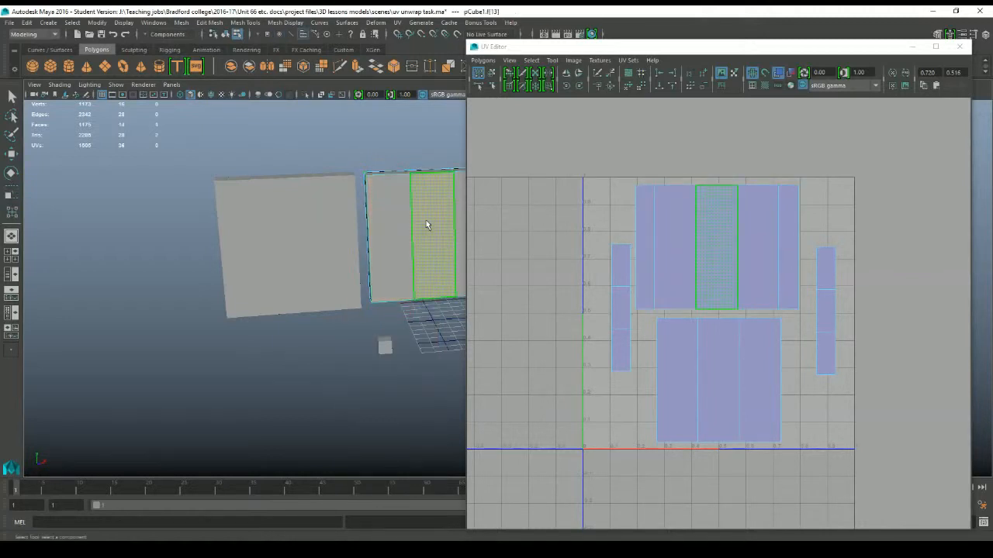
{"action": "right_click_drag", "start_coordinate": [381, 230], "coordinate": [330, 230]}
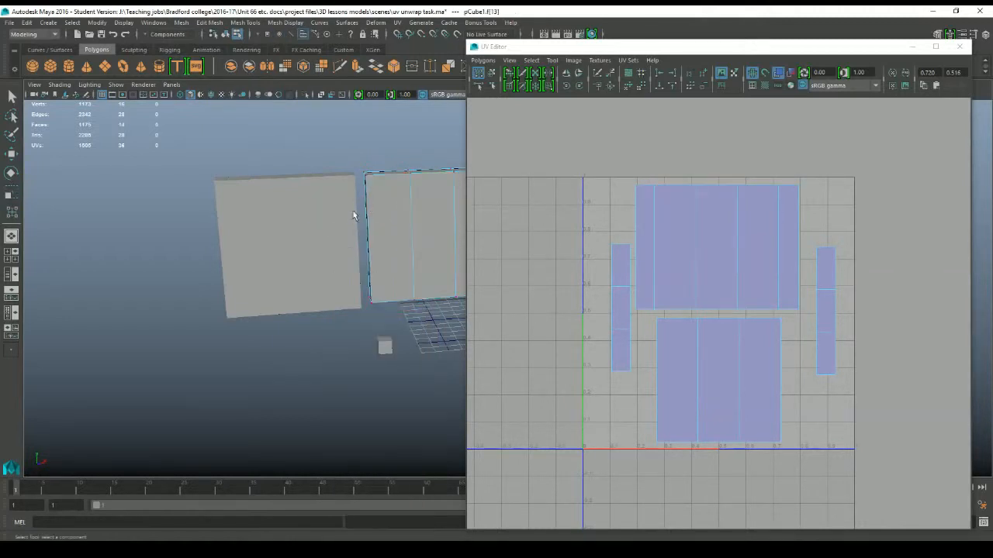
- Try the Move UV Shell tool on the upper UV shell and switch the UV Editor to edge selection
{"action": "left_click", "coordinate": [491, 72]}
{"action": "left_click", "coordinate": [674, 195]}
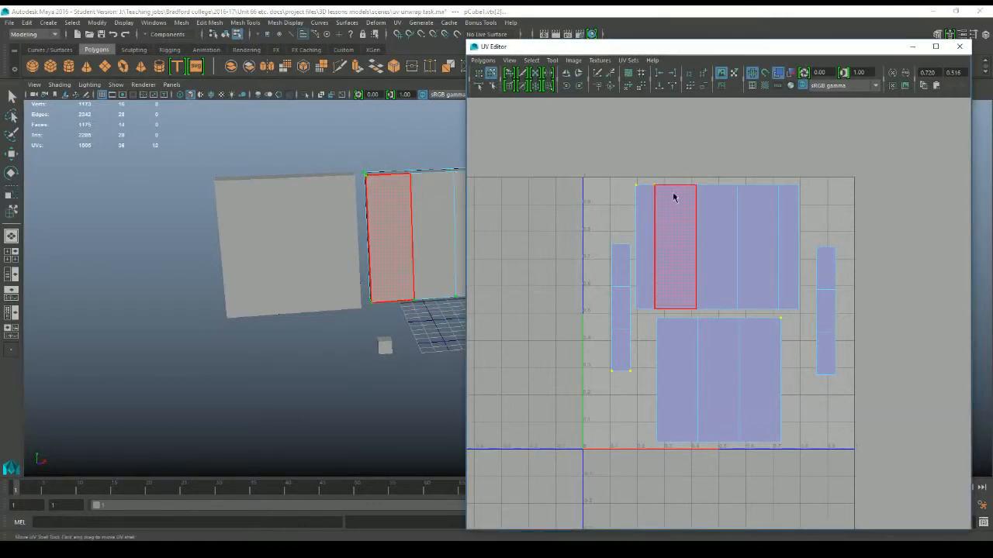
{"action": "mouse_move", "coordinate": [679, 206]}
{"action": "right_mouse_down"}
{"action": "mouse_move", "coordinate": [623, 194]}
{"action": "mouse_move", "coordinate": [724, 205]}
{"action": "mouse_move", "coordinate": [638, 191]}
{"action": "mouse_move", "coordinate": [678, 178]}
{"action": "mouse_move", "coordinate": [678, 191]}
{"action": "right_mouse_up"}
{"action": "left_click", "coordinate": [679, 202]}
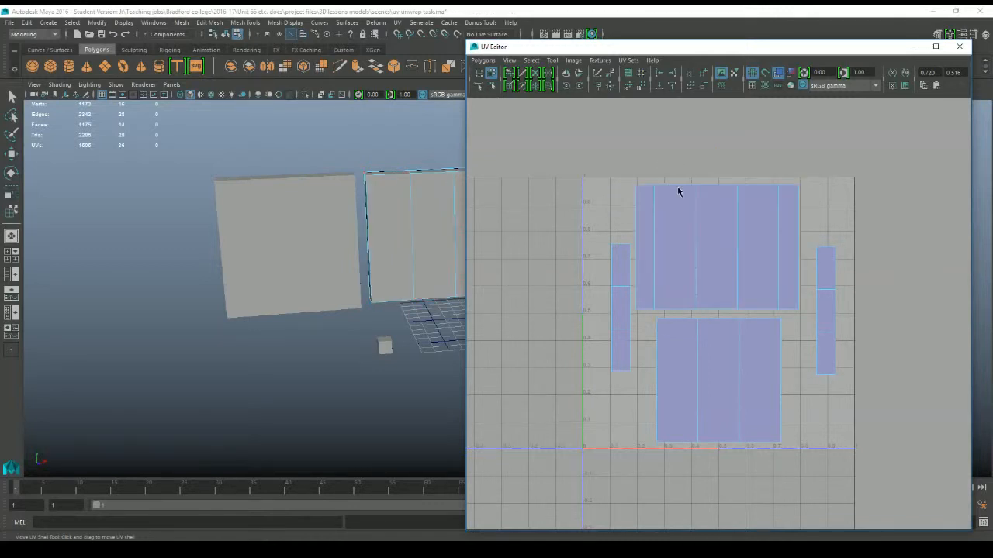
- Select the whole upper UV shell in shell mode and switch to UV selection with the UV Lattice tool
{"action": "left_click", "coordinate": [478, 72]}
{"action": "right_click_drag", "start_coordinate": [685, 224], "coordinate": [628, 194]}
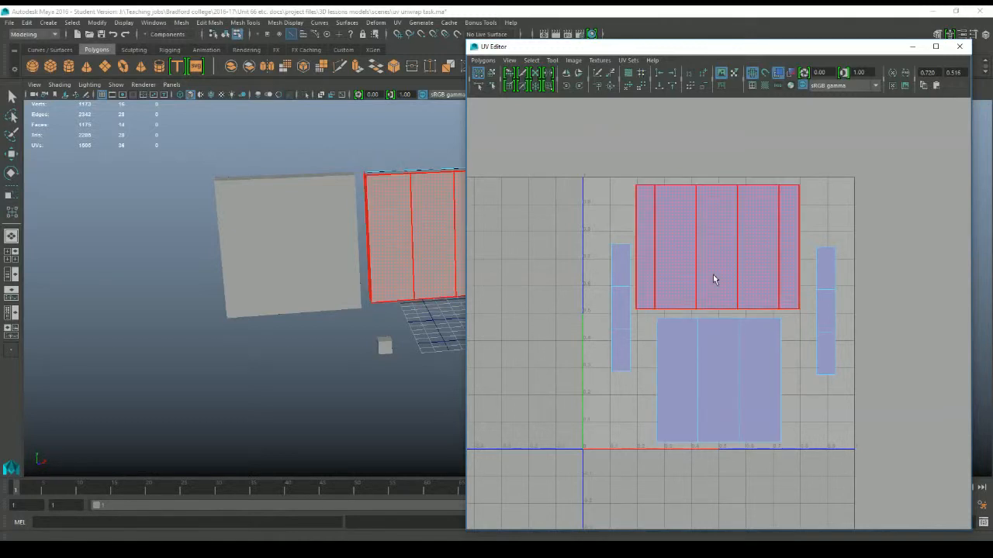
{"action": "left_click", "coordinate": [685, 205]}
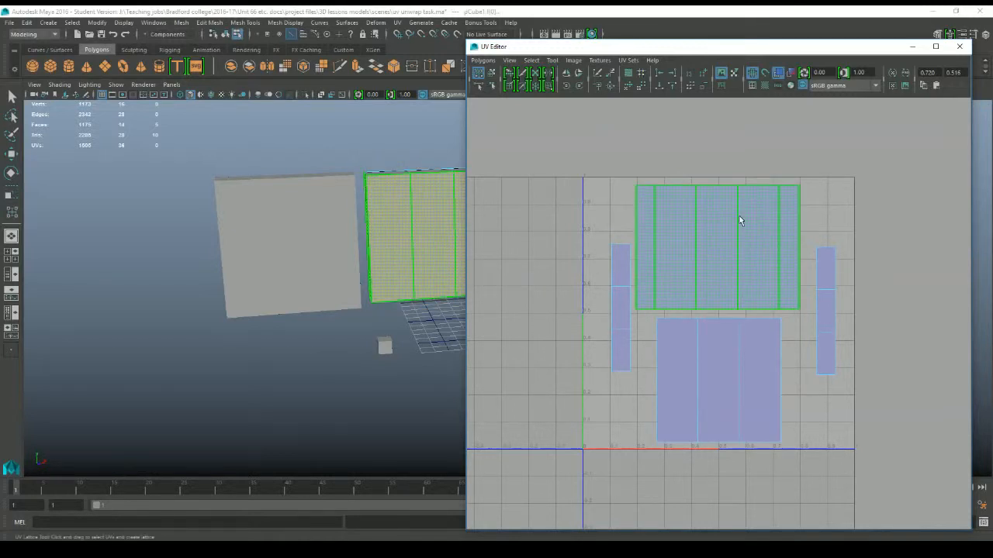
{"action": "right_click_drag", "start_coordinate": [739, 217], "coordinate": [815, 190]}
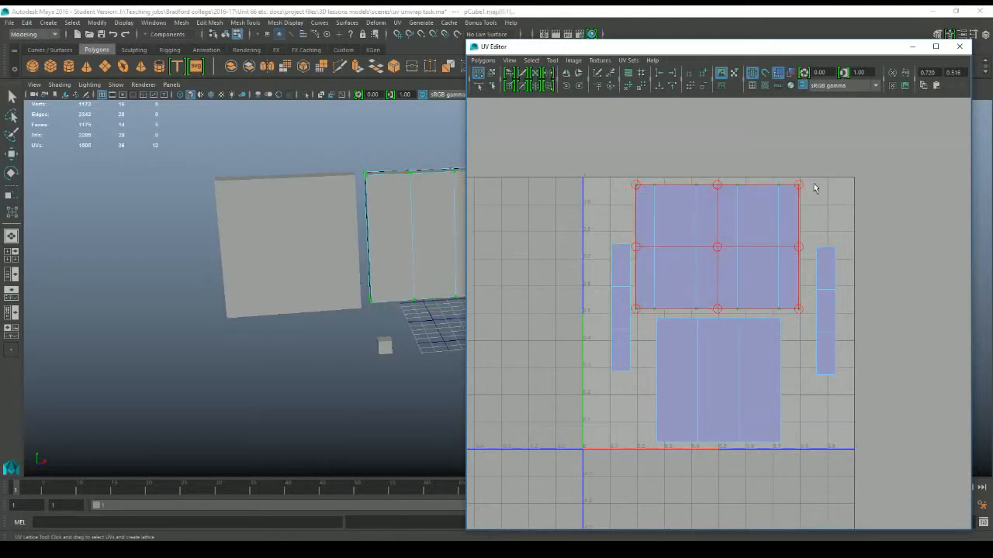
- Select the upper shell's top-left corner UV, followed by the UV at the panelled cube's first top-edge division
{"action": "left_click", "coordinate": [613, 171]}
{"action": "left_click_drag", "start_coordinate": [618, 178], "coordinate": [642, 205]}
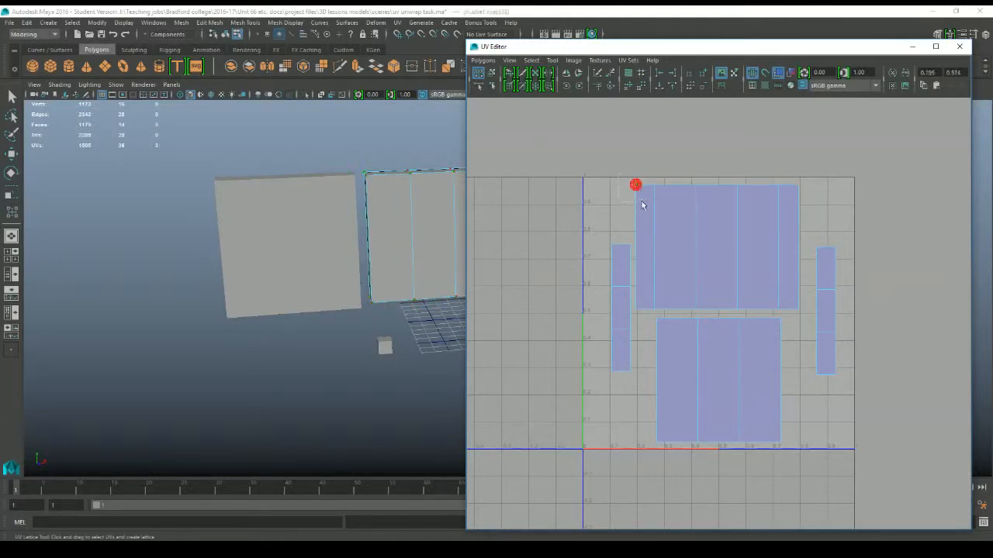
{"action": "left_click_drag", "start_coordinate": [414, 175], "coordinate": [397, 156], "text": "alt"}
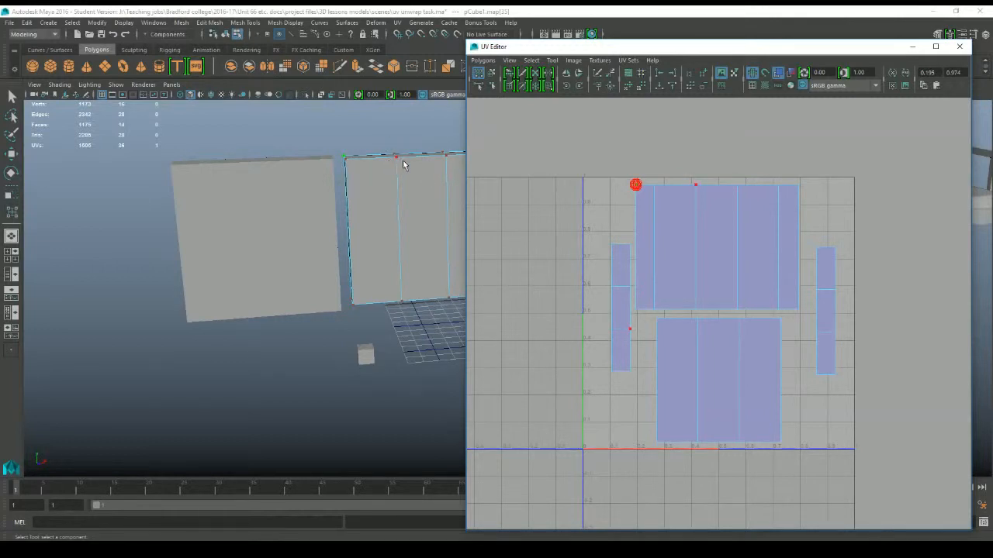
{"action": "left_click", "coordinate": [398, 157]}
- Clear the UV selection, turn off shaded UV display, and return the panelled cube to object mode
{"action": "right_click_drag", "start_coordinate": [656, 194], "coordinate": [623, 176]}
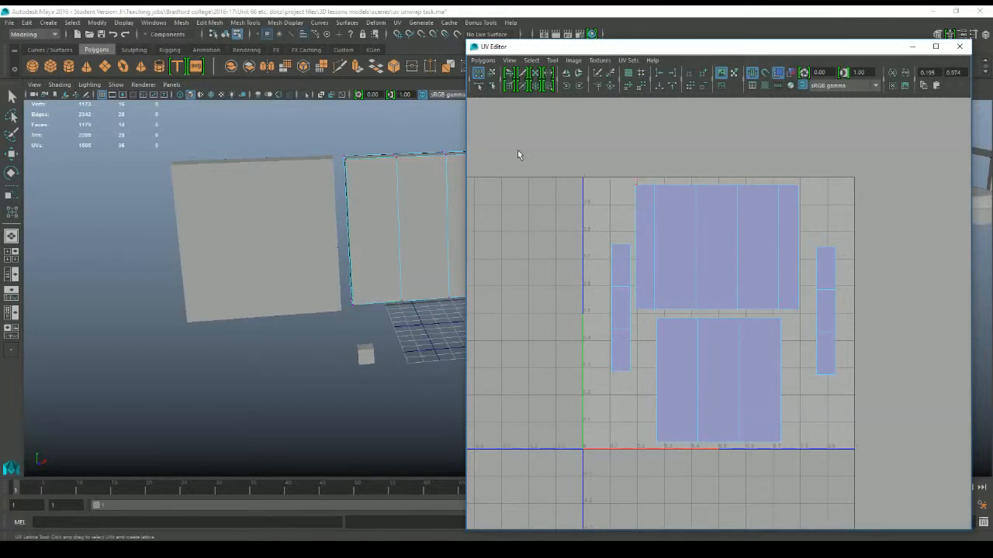
{"action": "left_click", "coordinate": [491, 72]}
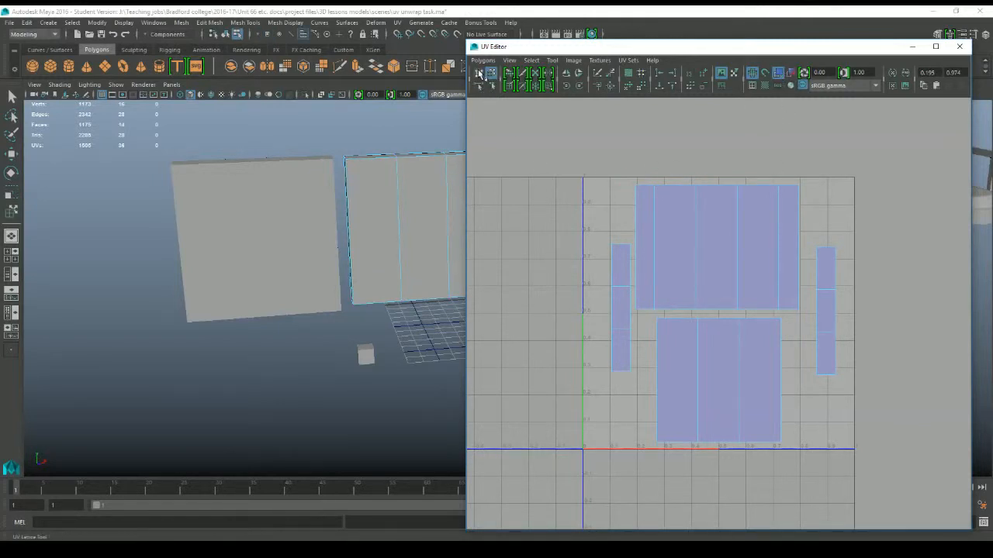
{"action": "left_click", "coordinate": [779, 73]}
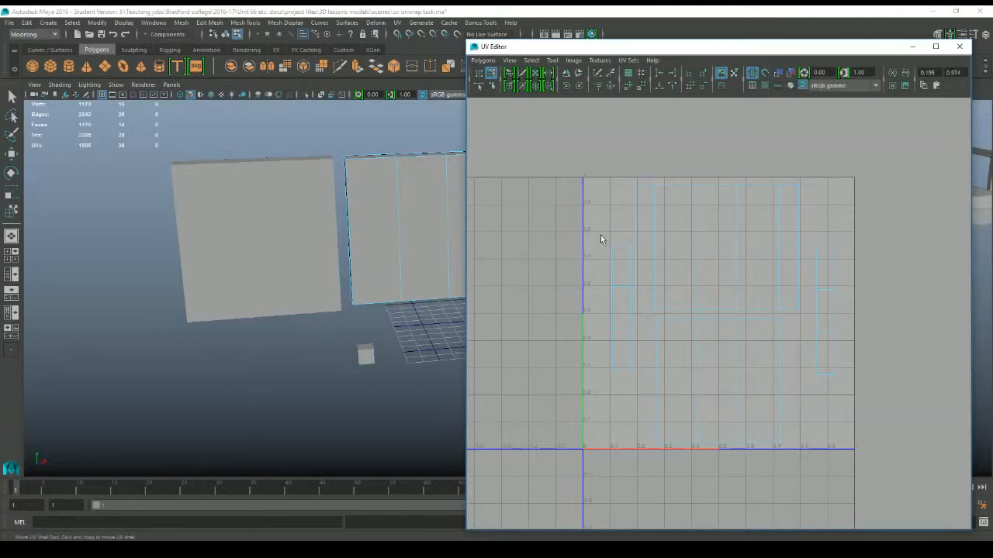
{"action": "right_click_drag", "start_coordinate": [395, 204], "coordinate": [429, 186]}
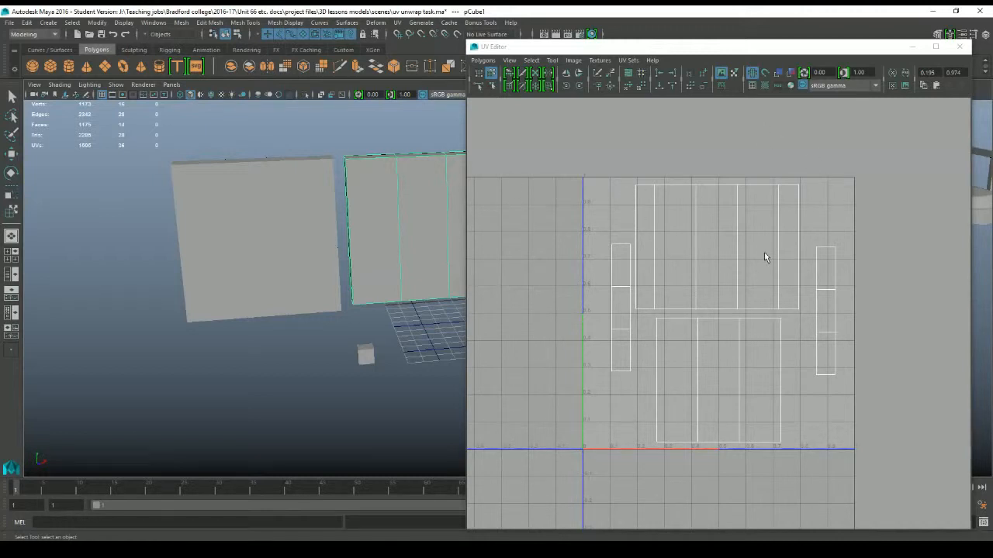
- Reselect the upper five-panel UV shell with the Move UV Shell tool in the unshaded UV layout
{"action": "left_click", "coordinate": [491, 73]}
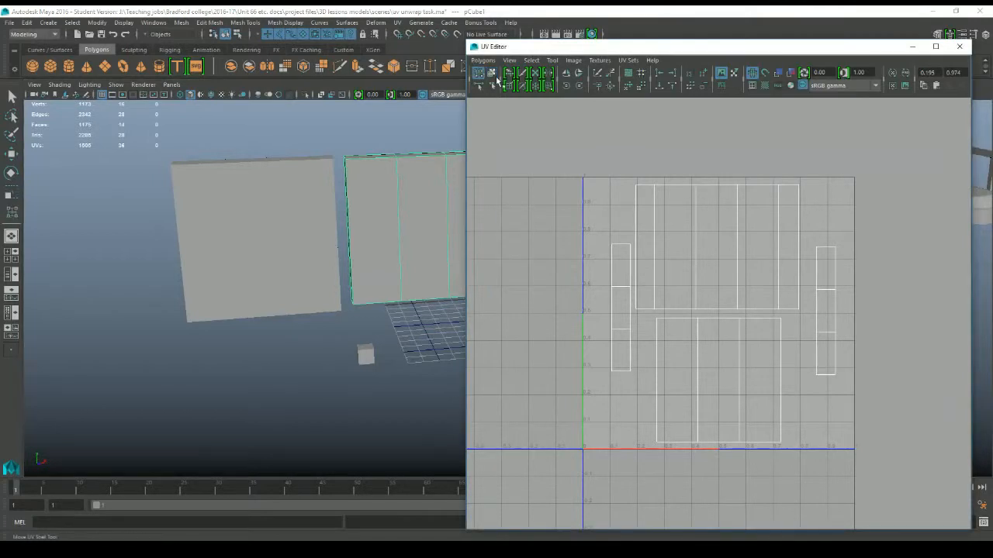
{"action": "left_click", "coordinate": [651, 204]}
{"action": "left_click", "coordinate": [583, 126]}
{"action": "left_click", "coordinate": [687, 210]}
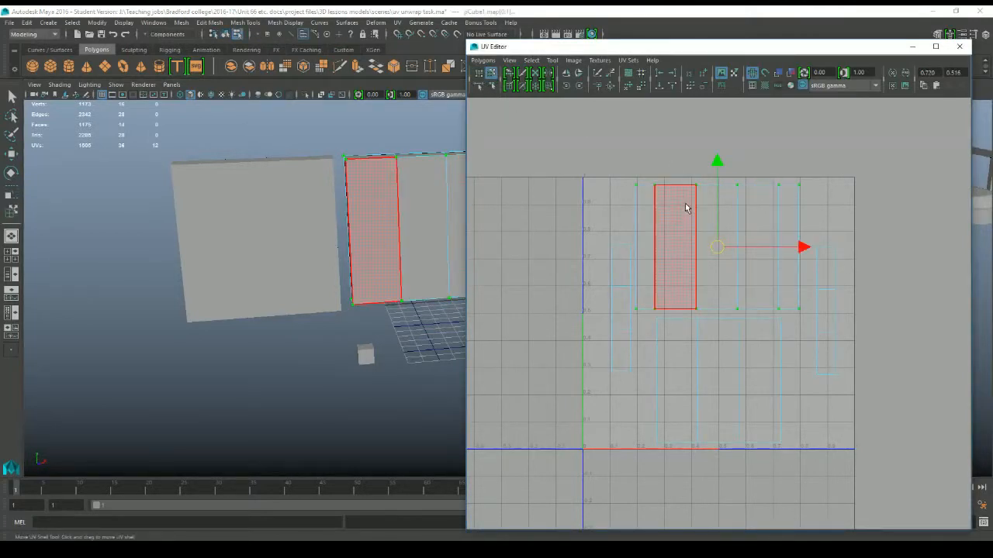
{"action": "left_click", "coordinate": [516, 100]}
{"action": "left_click", "coordinate": [641, 206]}
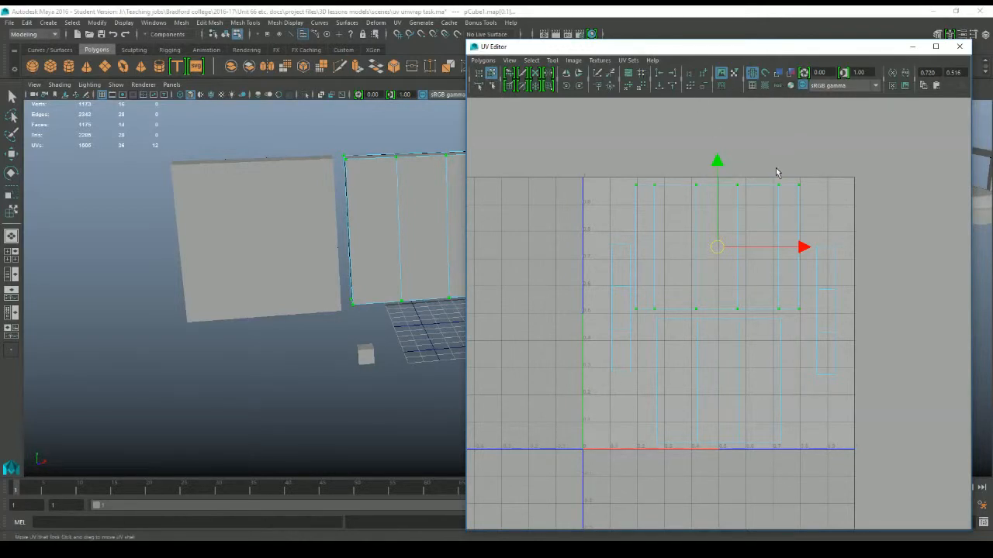
- Toggle the shaded UV display on and back off with the upper shell selected
{"action": "left_click", "coordinate": [779, 74]}
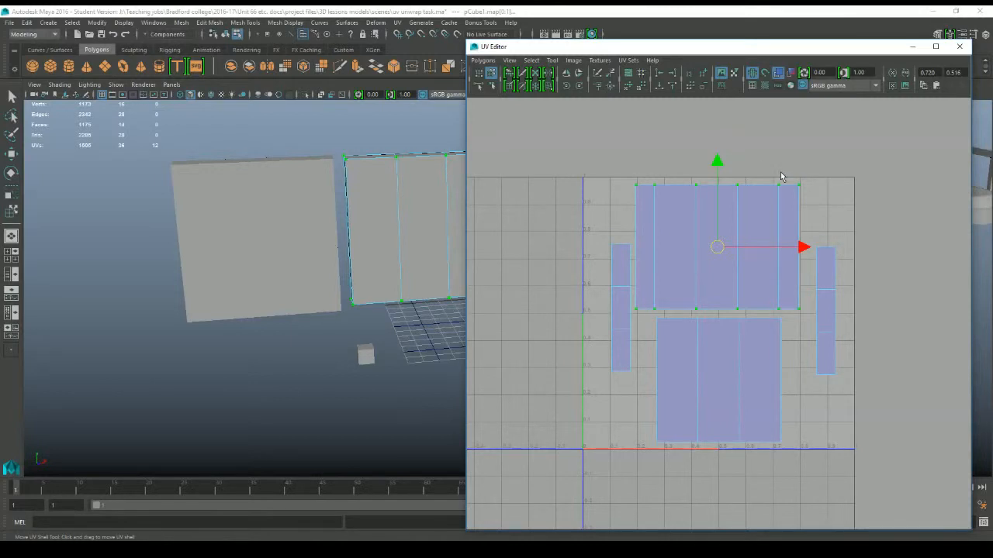
{"action": "left_click", "coordinate": [708, 227]}
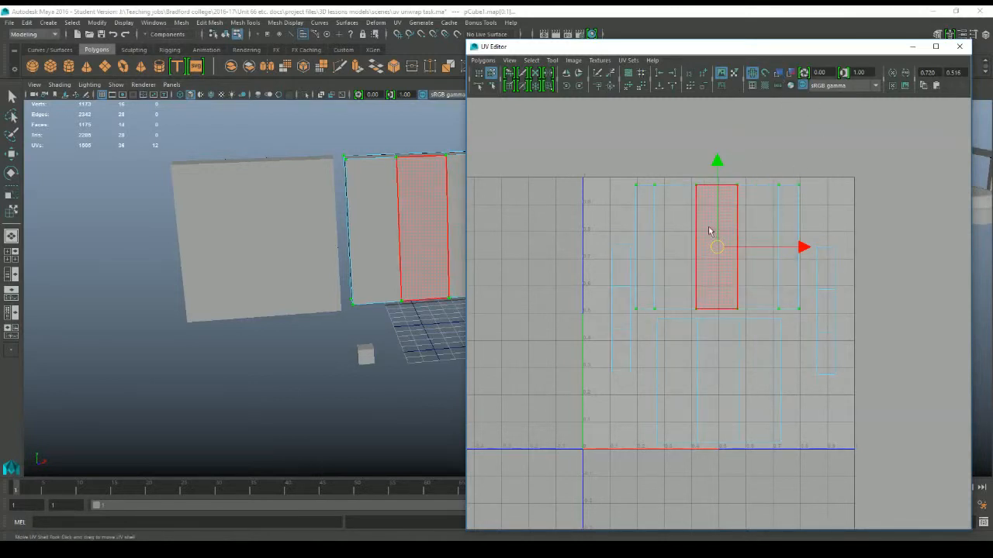
- Turn the checkered tile display on, enable shaded UV display, and turn the checkered tiles back off
{"action": "left_click", "coordinate": [625, 204]}
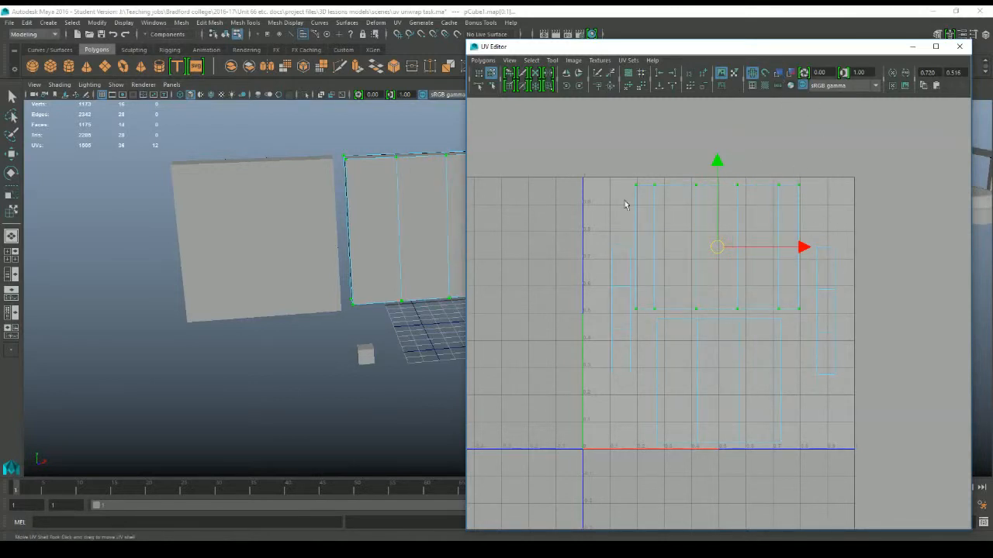
{"action": "left_click", "coordinate": [765, 85]}
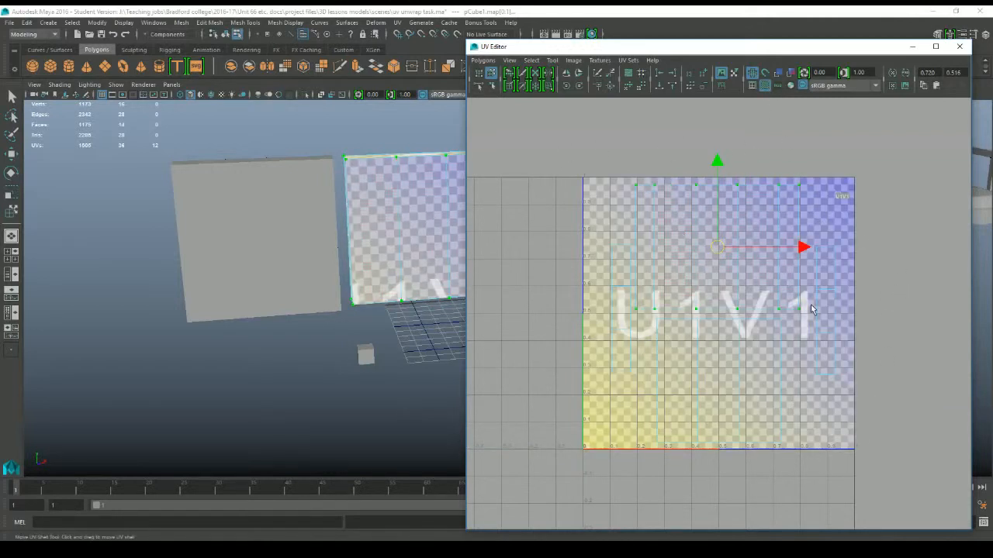
{"action": "left_click", "coordinate": [778, 72]}
{"action": "left_click", "coordinate": [765, 85]}
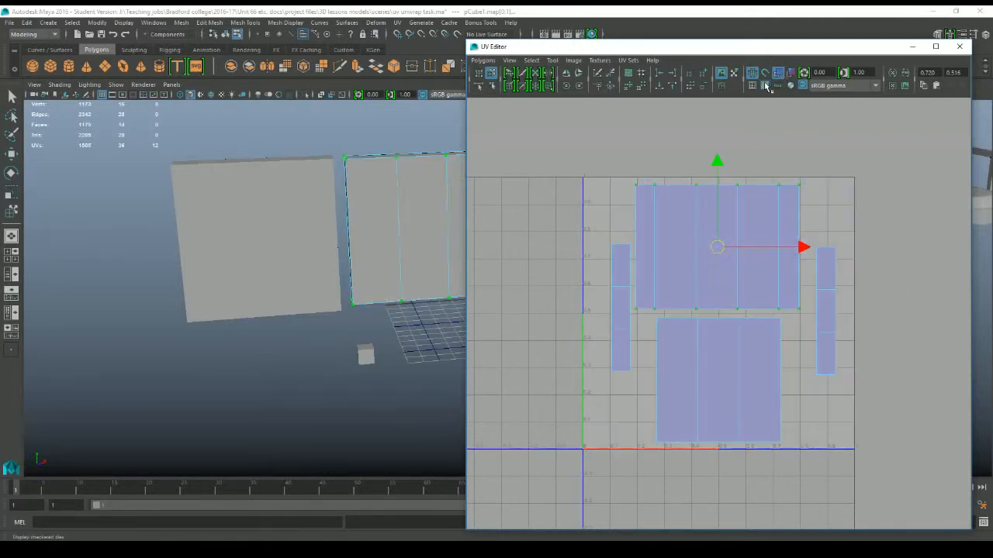
- Clear the upper shell's UV selection and select the lower three-panel UV shell with the Move UV Shell tool
{"action": "left_click", "coordinate": [689, 245]}
{"action": "left_click", "coordinate": [705, 242]}
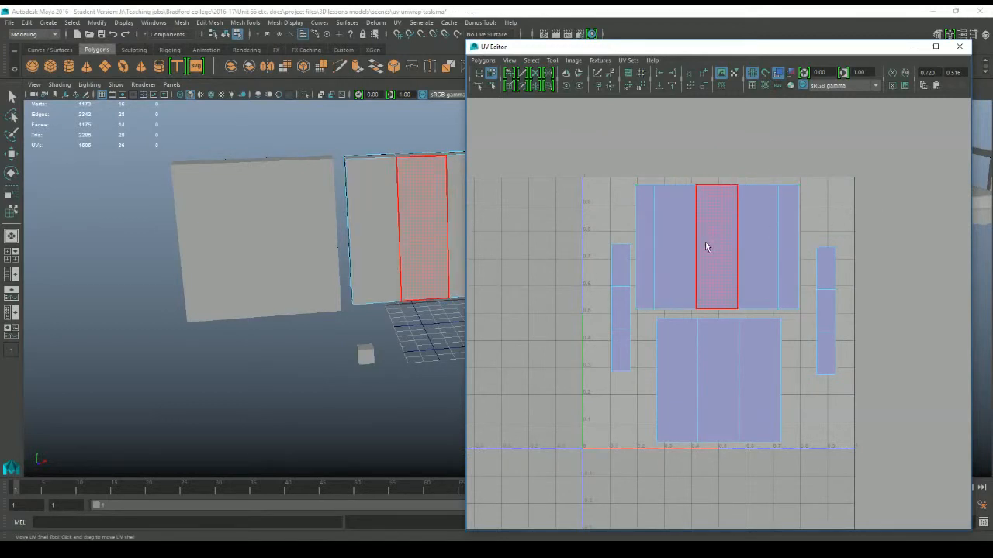
{"action": "left_click_drag", "start_coordinate": [705, 242], "coordinate": [752, 357]}
{"action": "left_click", "coordinate": [787, 407]}
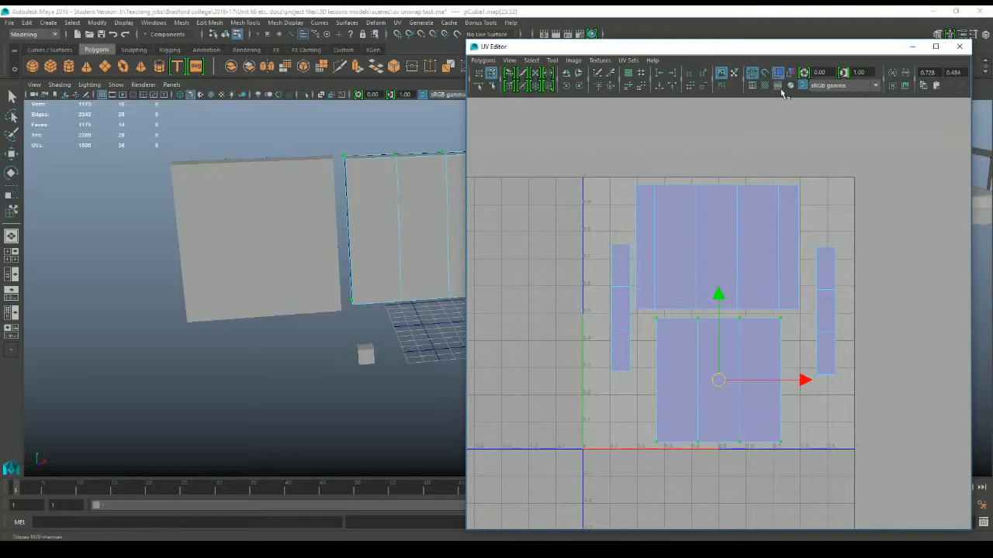
{"action": "left_click", "coordinate": [729, 258]}
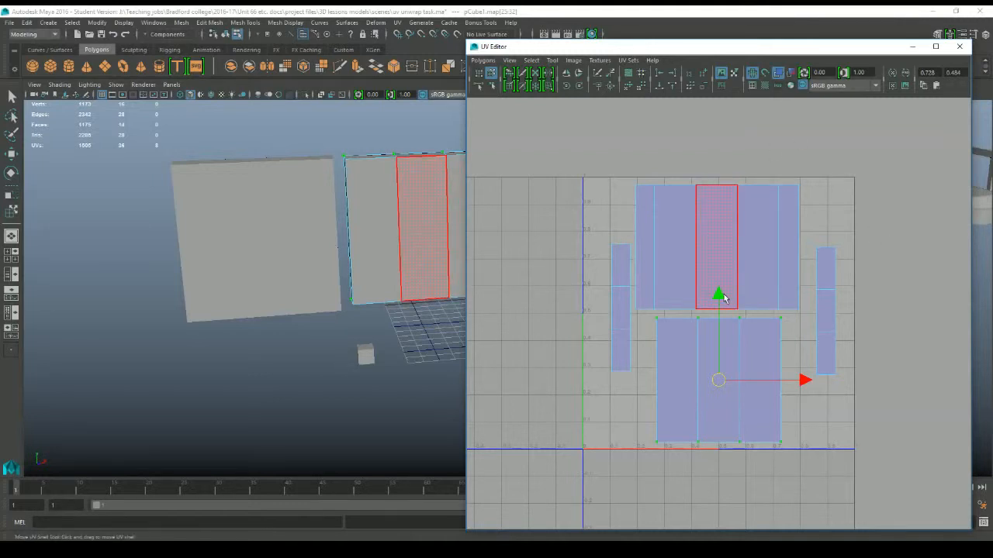
{"action": "left_click", "coordinate": [839, 235]}
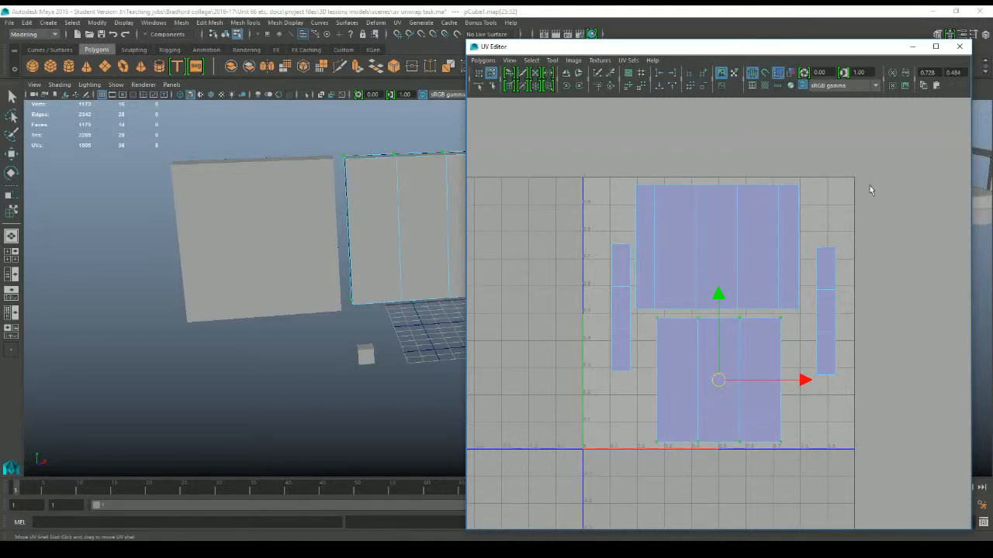
- Stack the three-panel shell over the five-panel shell, undo the move, and select one UV on its top edge with the Move tool
{"action": "left_click_drag", "start_coordinate": [719, 294], "coordinate": [719, 160]}
{"action": "key", "text": "ctrl+z"}
{"action": "key", "text": "w"}
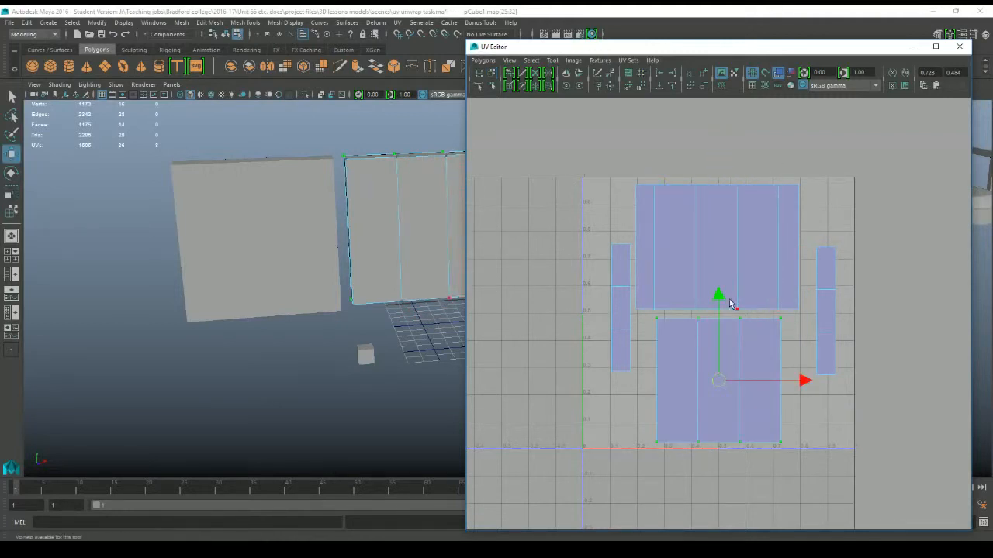
{"action": "left_click", "coordinate": [714, 250]}
{"action": "left_click", "coordinate": [748, 355]}
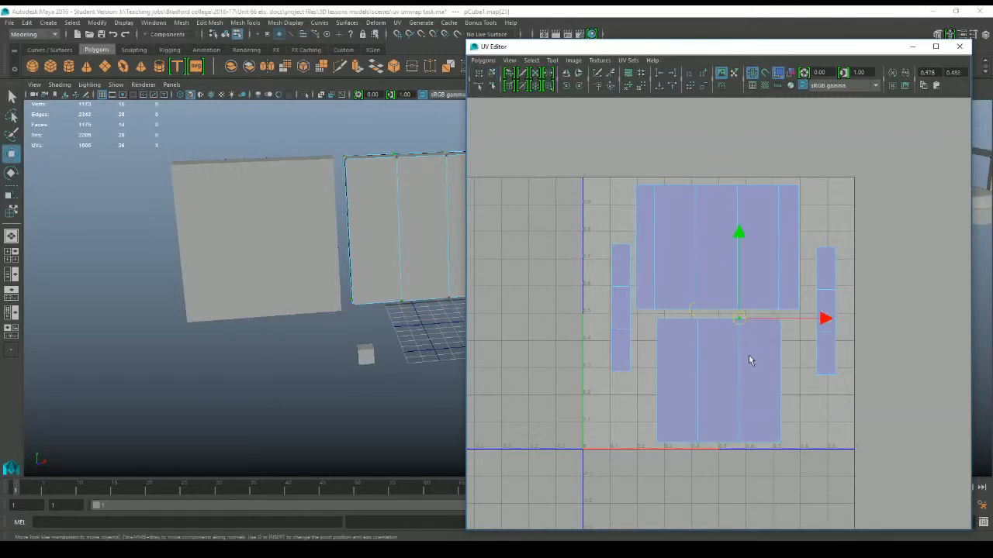
- Reselect the three-panel shell with the Move UV Shell tool, raise it onto the five-panel shell, and undo the move
{"action": "left_click", "coordinate": [491, 72]}
{"action": "left_click", "coordinate": [705, 366]}
{"action": "left_click_drag", "start_coordinate": [720, 290], "coordinate": [720, 163]}
{"action": "key", "text": "ctrl+z"}
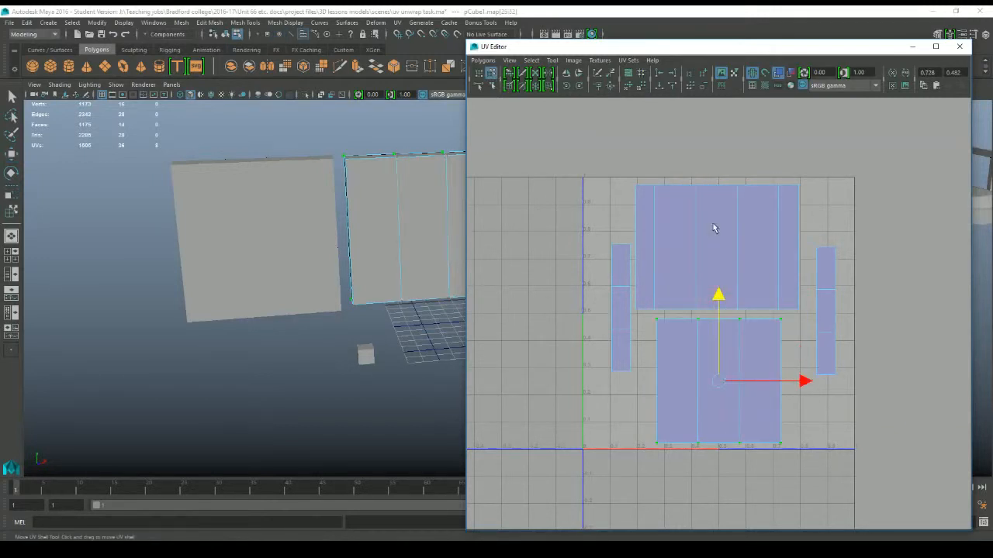
- Stack the three-panel shell directly onto the five-panel shell with the Move tool and clear the selection
{"action": "key", "text": "w"}
{"action": "left_click_drag", "start_coordinate": [714, 310], "coordinate": [708, 167]}
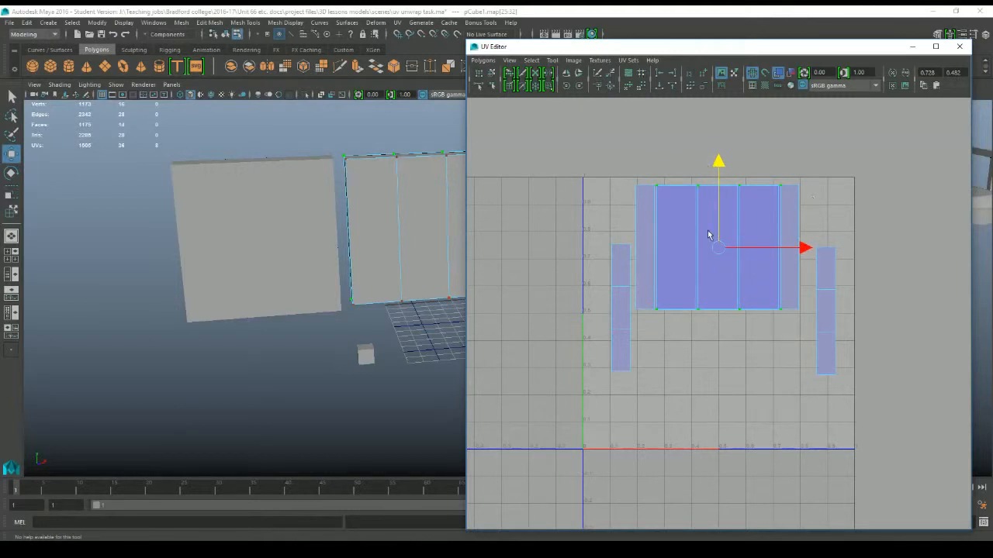
{"action": "left_click", "coordinate": [709, 390]}
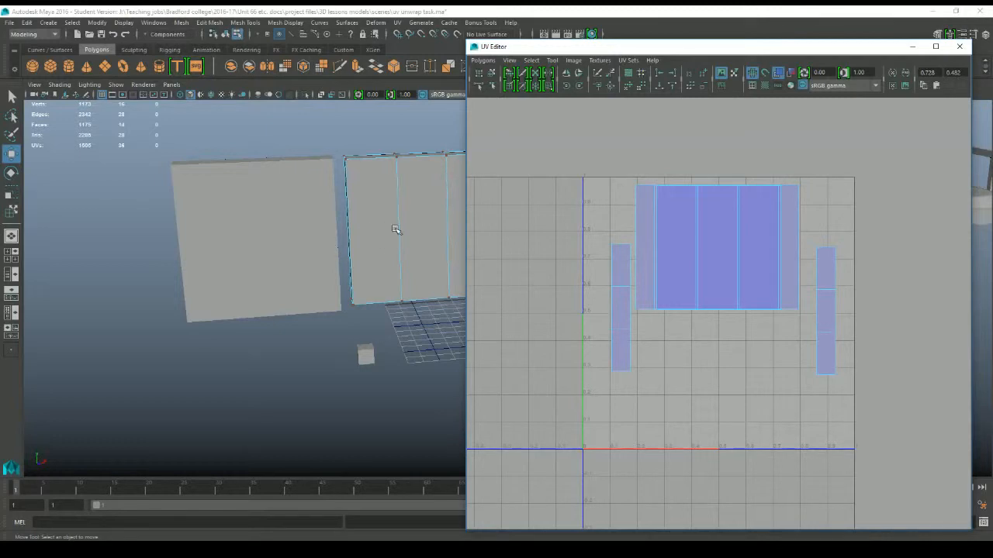
- Select the five-panel shell with the Move UV Shell tool and move it straight down, below the three-panel shell
{"action": "left_click_drag", "start_coordinate": [303, 285], "coordinate": [407, 293], "text": "alt"}
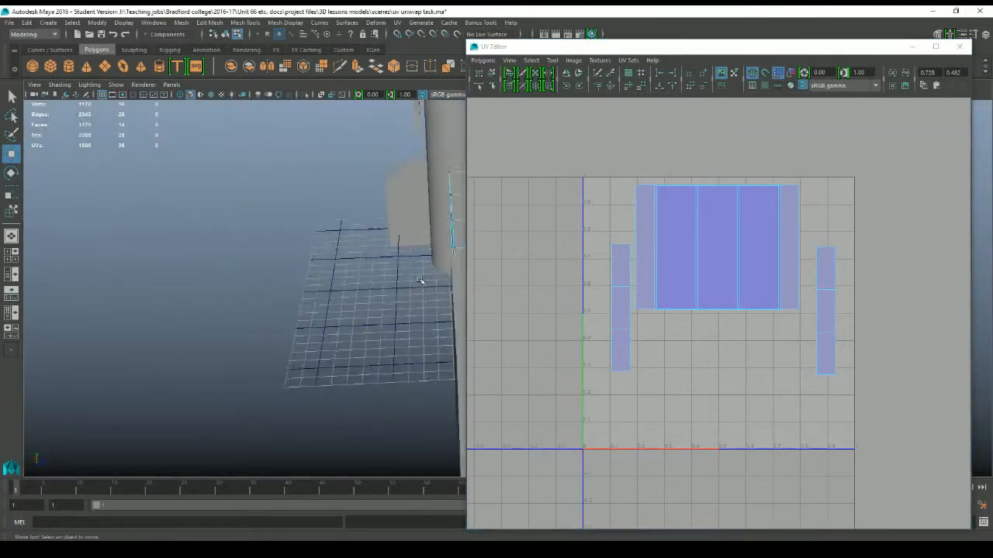
{"action": "middle_click_drag", "start_coordinate": [421, 279], "coordinate": [325, 252], "text": "alt"}
{"action": "left_click_drag", "start_coordinate": [405, 223], "coordinate": [314, 224], "text": "alt"}
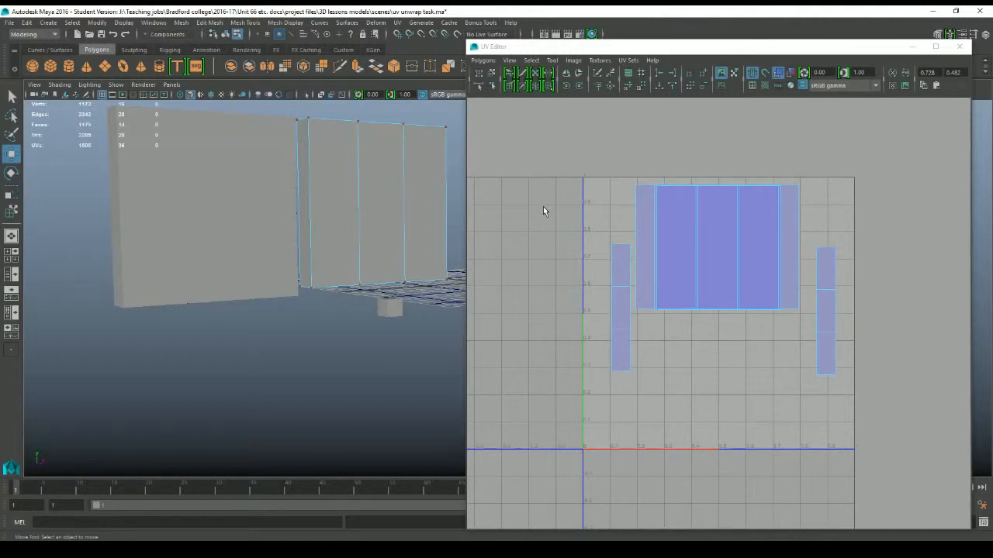
{"action": "left_click", "coordinate": [491, 72]}
{"action": "left_click", "coordinate": [662, 239]}
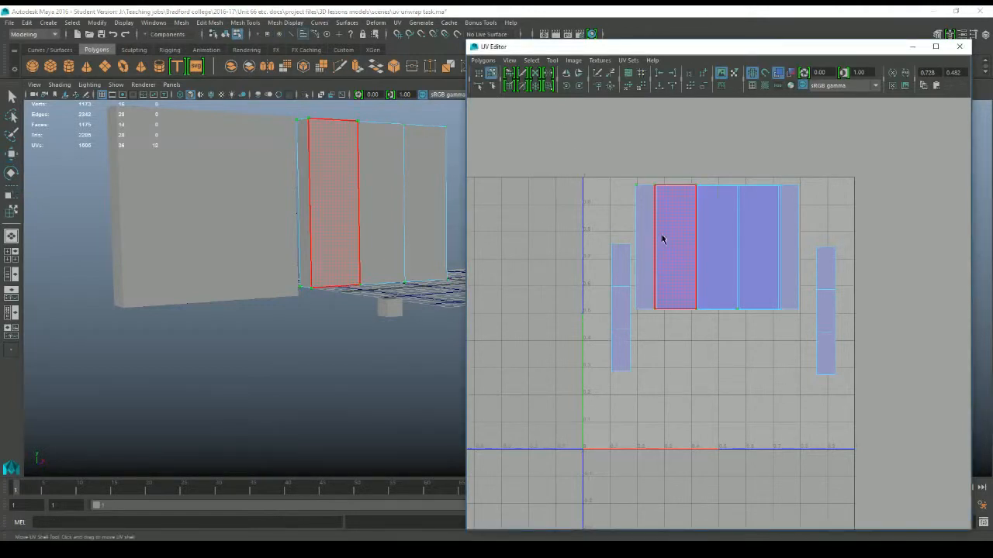
{"action": "left_click", "coordinate": [662, 239]}
{"action": "left_click_drag", "start_coordinate": [737, 166], "coordinate": [725, 186]}
{"action": "key", "text": "ctrl+z"}
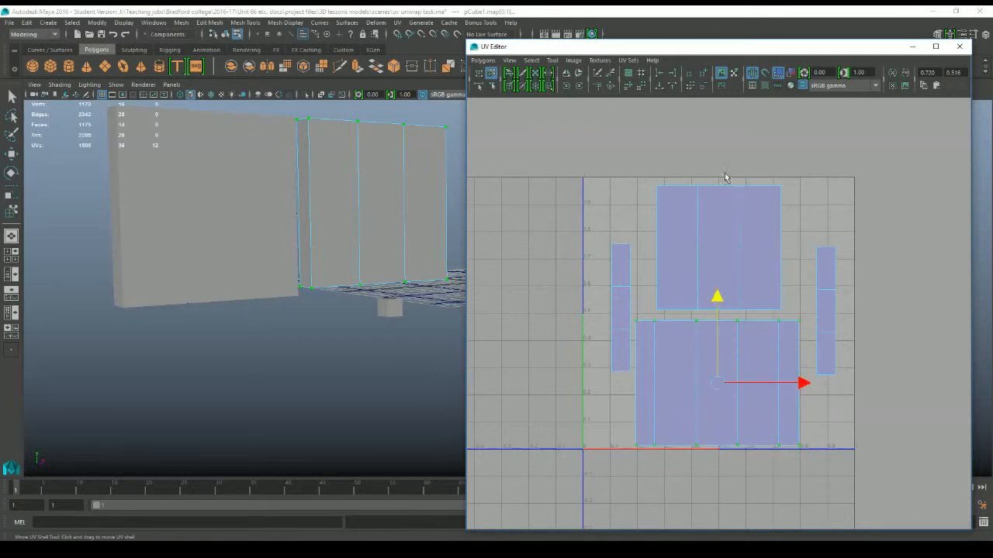
- Try raising the five-panel shell back over the three-panel shell with the Move UV Shell and Move tools, undoing each move
{"action": "left_click_drag", "start_coordinate": [715, 295], "coordinate": [715, 157]}
{"action": "key", "text": "ctrl+z"}
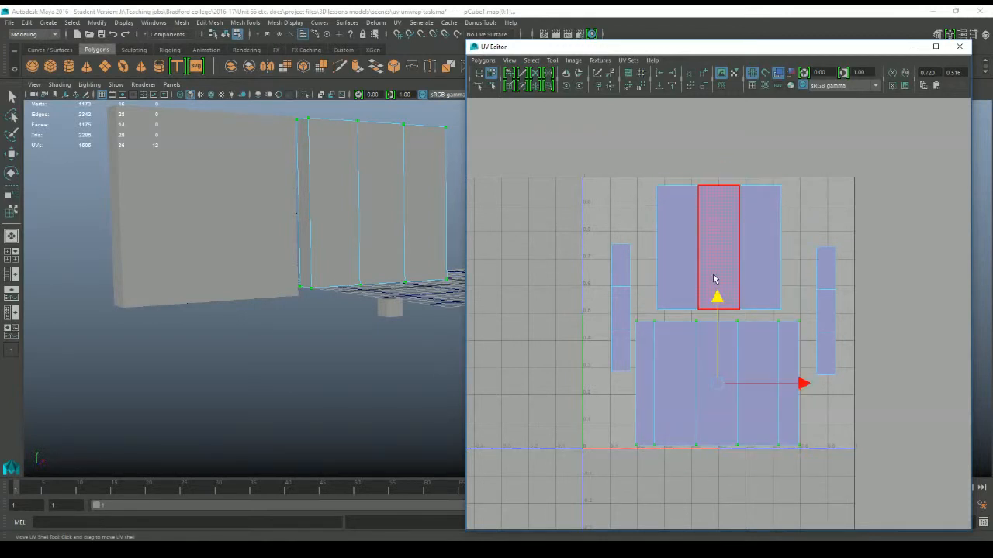
{"action": "left_click_drag", "start_coordinate": [714, 280], "coordinate": [706, 164]}
{"action": "key", "text": "ctrl+z"}
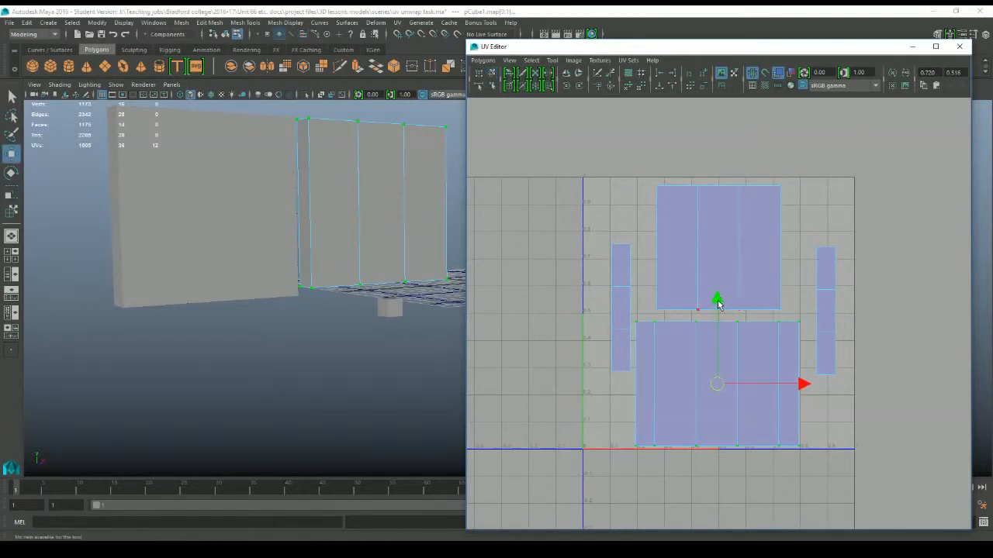
{"action": "left_click_drag", "start_coordinate": [716, 296], "coordinate": [714, 156]}
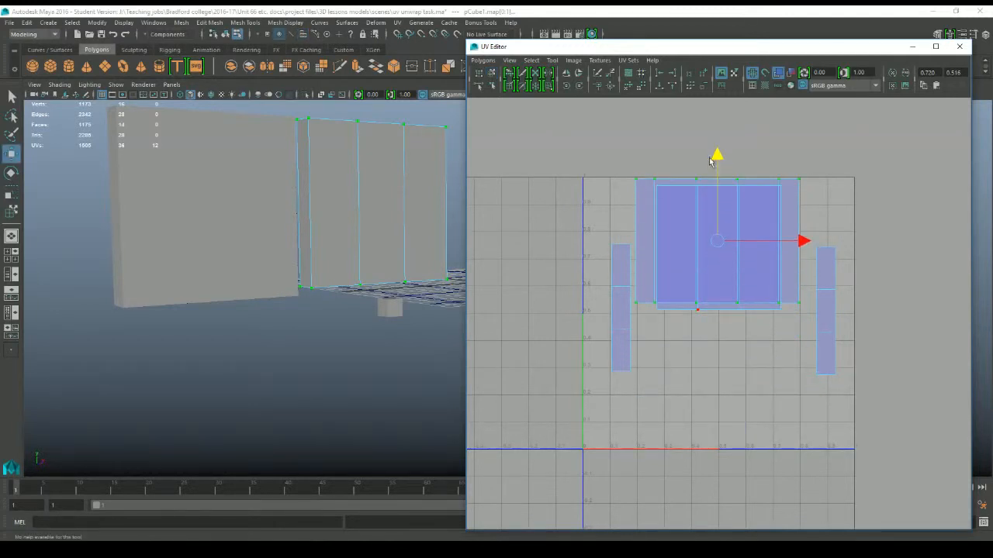
{"action": "key", "text": "ctrl+z"}
{"action": "key", "text": "ctrl+z"}
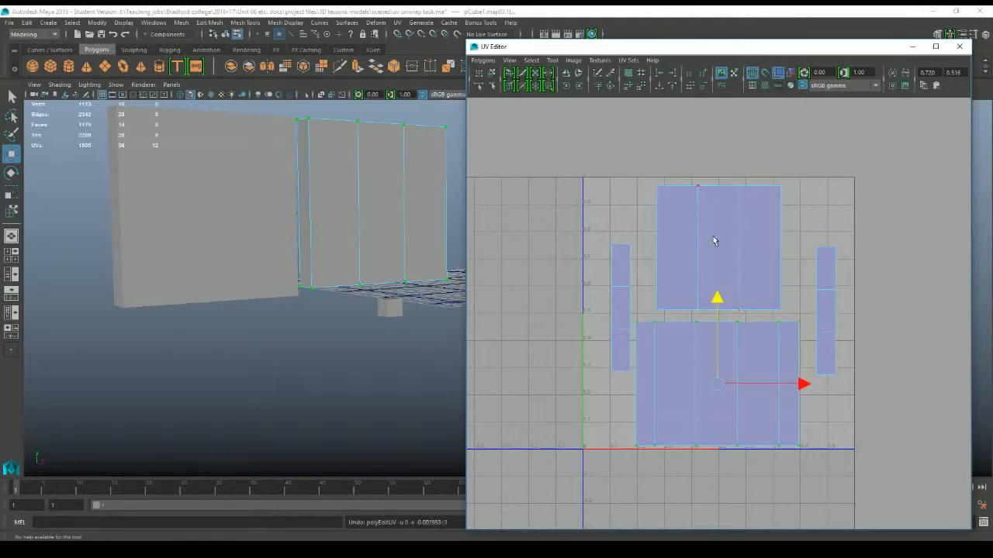
- Undo the remaining shell moves until the three-panel shell sits separately below the five-panel shell again
{"action": "left_click", "coordinate": [491, 72]}
{"action": "key", "text": "ctrl+z"}
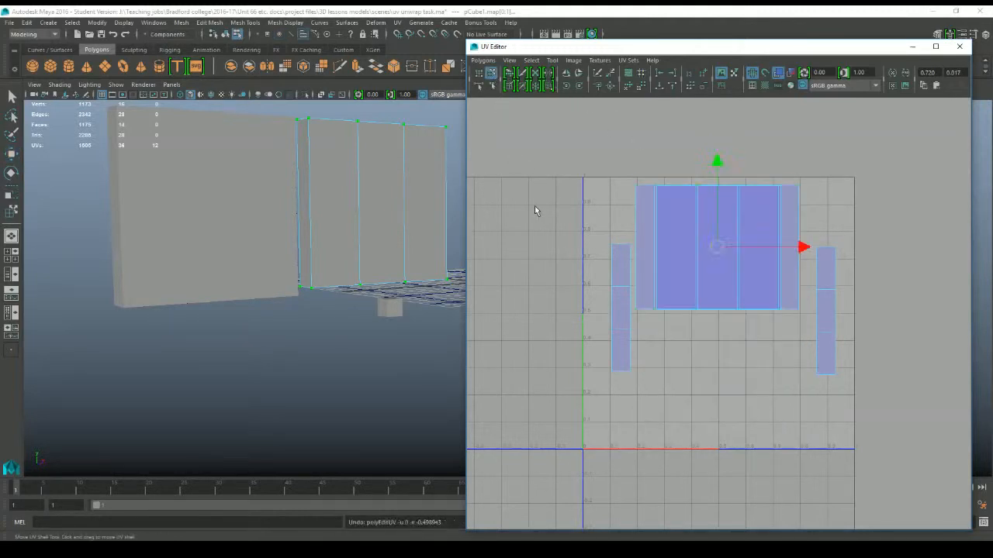
{"action": "key", "text": "ctrl+z"}
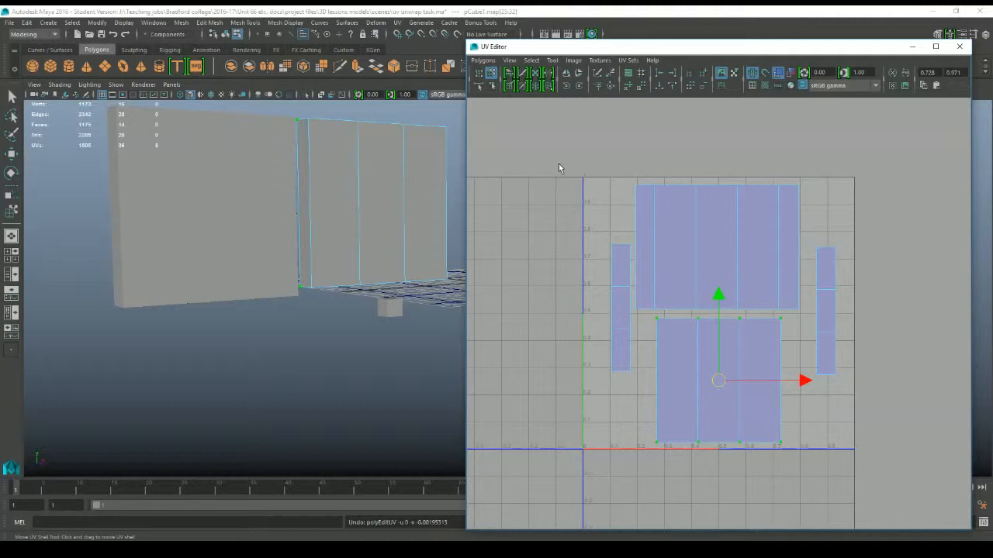
- Reposition the UV Editor window, apply the checkered tiles, and toggle the UV background image off, on and off again
{"action": "left_click_drag", "start_coordinate": [516, 52], "coordinate": [494, 41]}
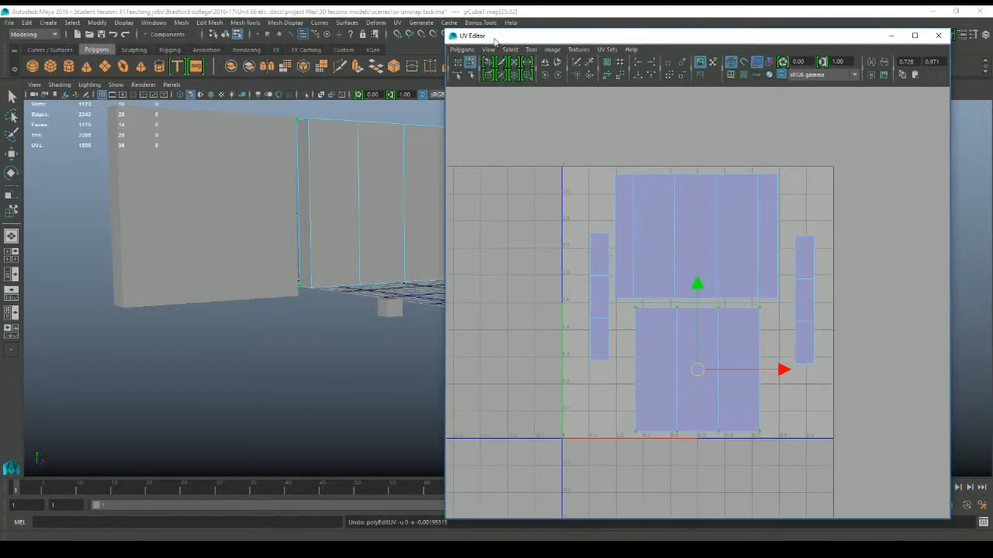
{"action": "left_click", "coordinate": [745, 75]}
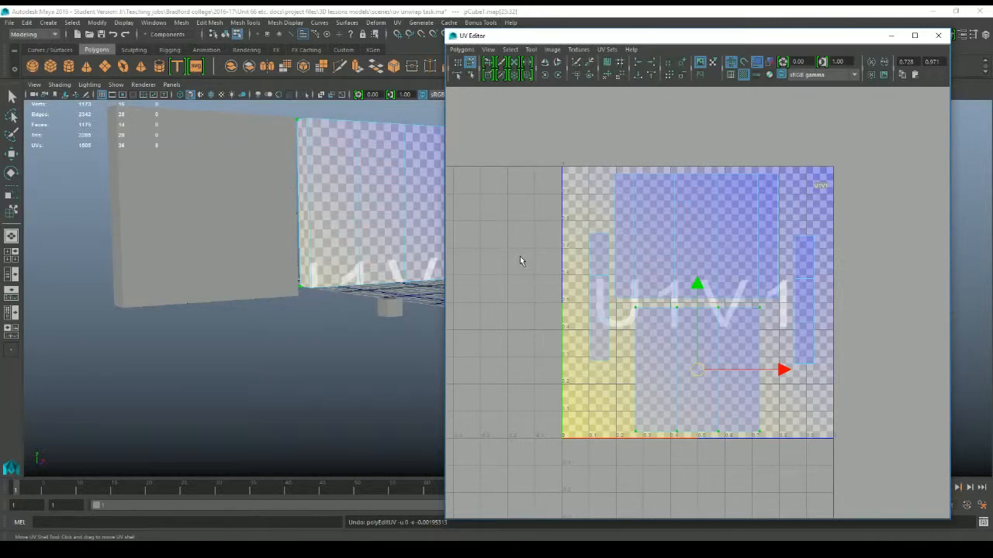
{"action": "left_click", "coordinate": [699, 62]}
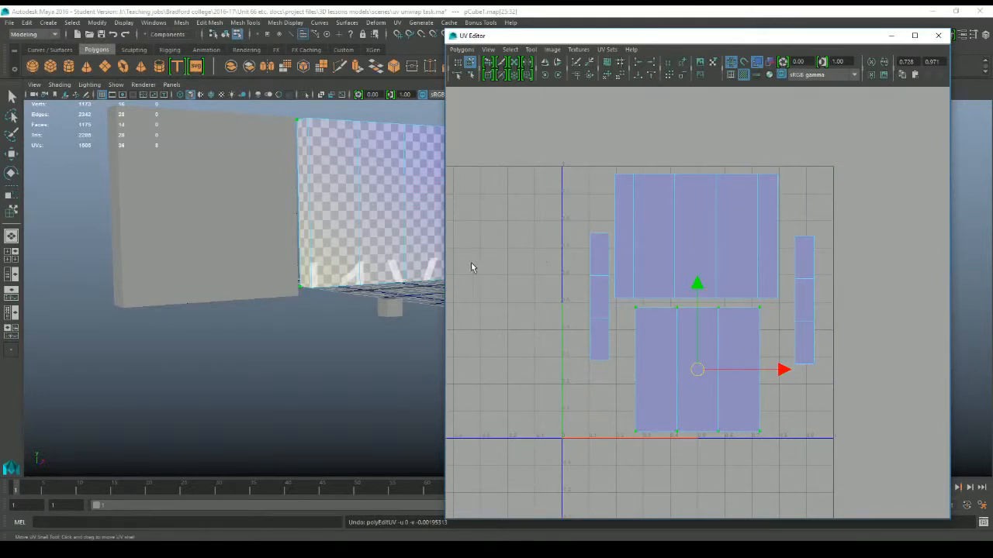
{"action": "left_click", "coordinate": [700, 62]}
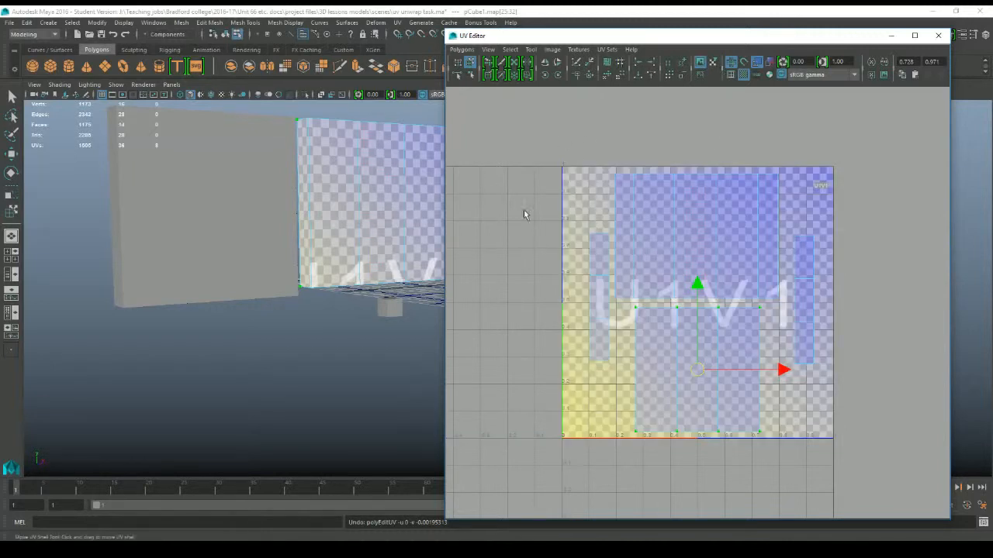
{"action": "left_click", "coordinate": [699, 62]}
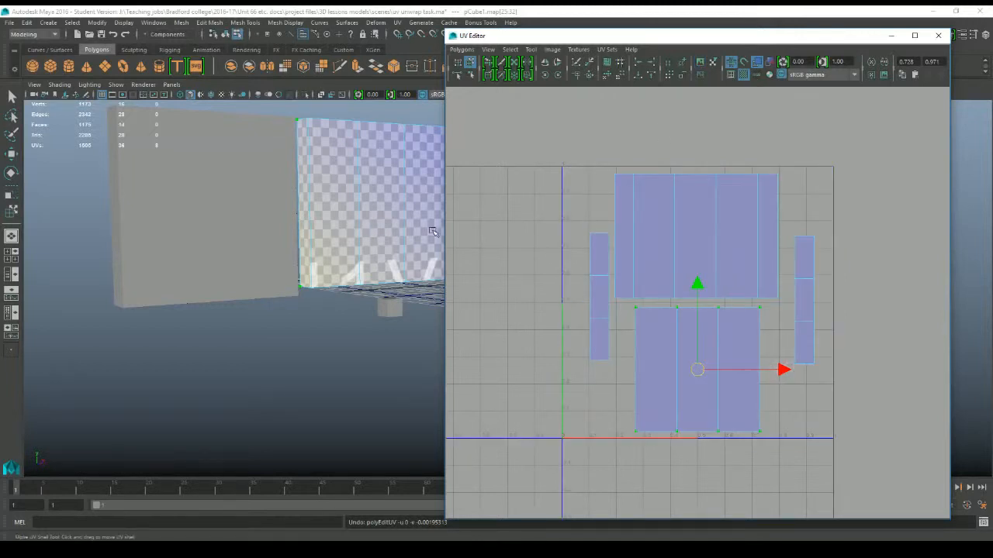
- Examine the checker pattern close up on the panelled cube's faces, box-select all the UV shells, and clear the selection
{"action": "middle_click_drag", "start_coordinate": [401, 226], "coordinate": [343, 270], "text": "alt"}
{"action": "left_click_drag", "start_coordinate": [343, 271], "coordinate": [352, 271], "text": "alt"}
{"action": "middle_click_drag", "start_coordinate": [351, 271], "coordinate": [243, 325], "text": "alt"}
{"action": "scroll", "coordinate": [242, 325], "scroll_direction": "up", "scroll_amount": 5}
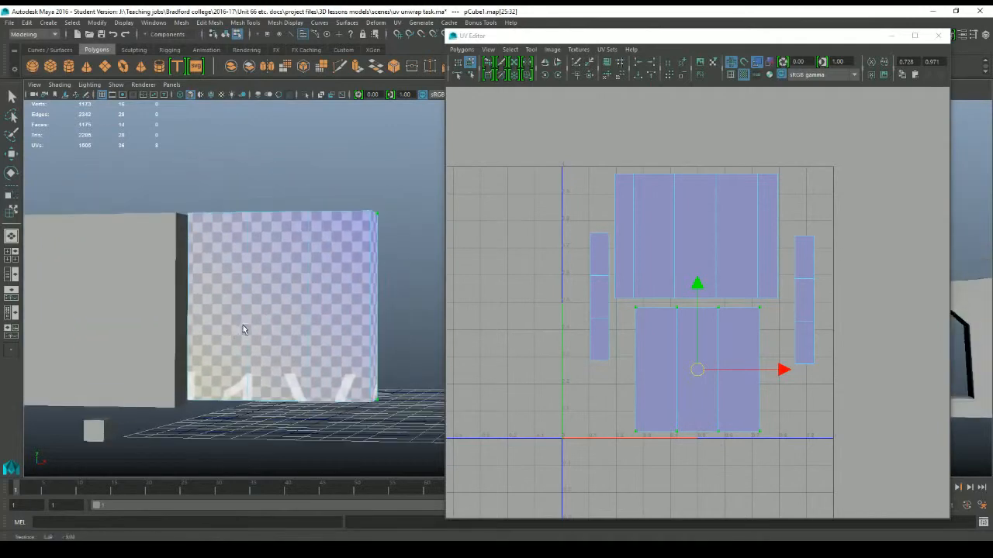
{"action": "left_click_drag", "start_coordinate": [252, 345], "coordinate": [211, 283], "text": "alt"}
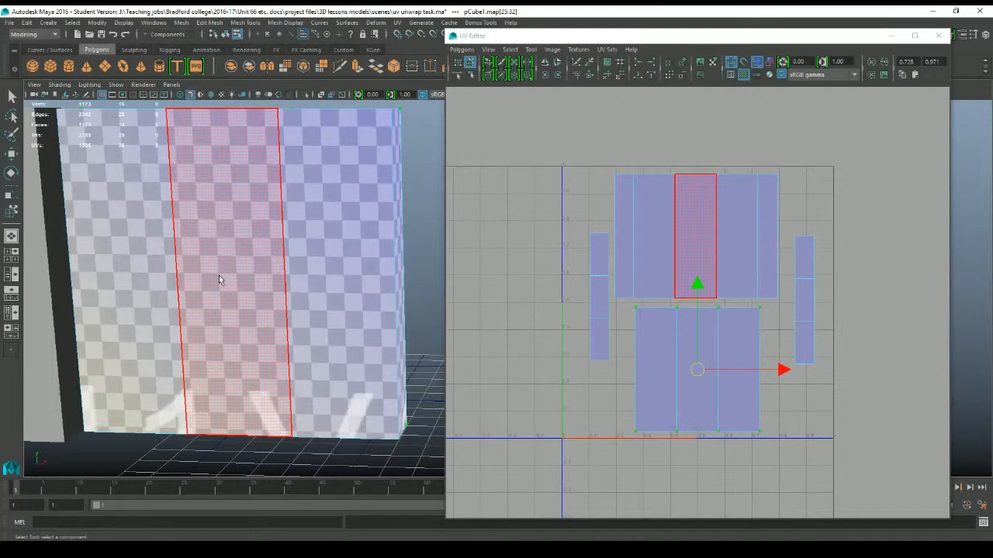
{"action": "left_click", "coordinate": [508, 139]}
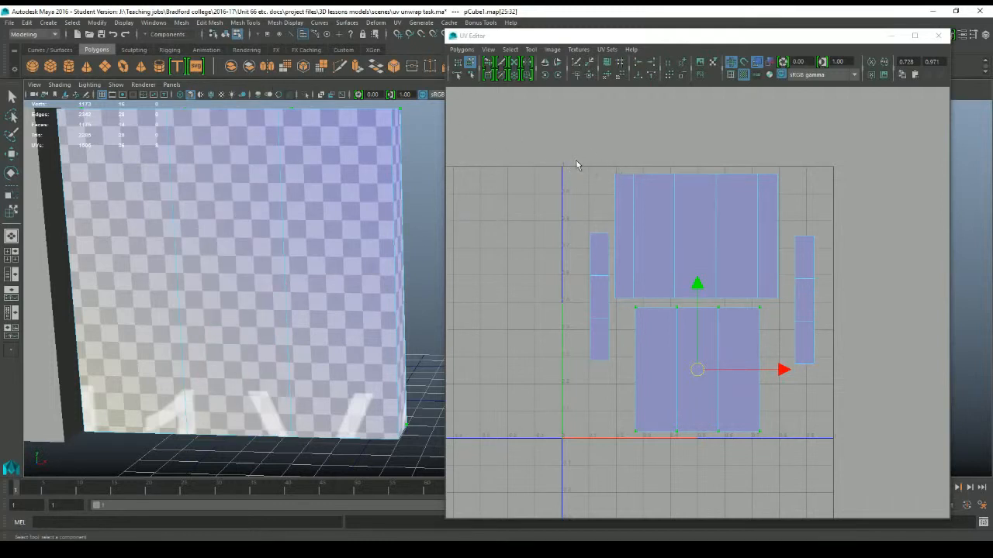
{"action": "left_click_drag", "start_coordinate": [550, 151], "coordinate": [883, 435]}
{"action": "left_click", "coordinate": [564, 196]}
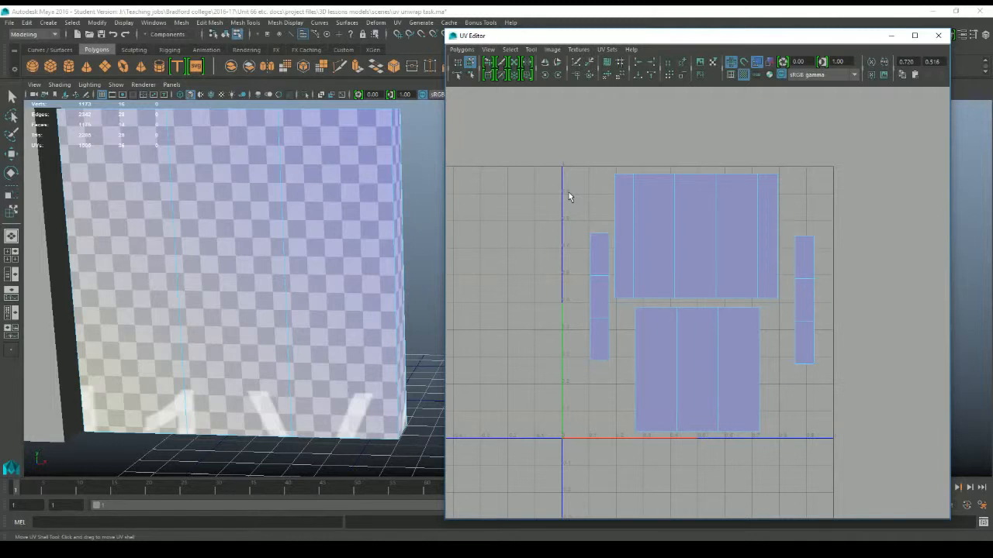
- Select the upper five-panel shell with the Move UV Shell tool, shift it slightly, and undo the shift
{"action": "left_click", "coordinate": [468, 65]}
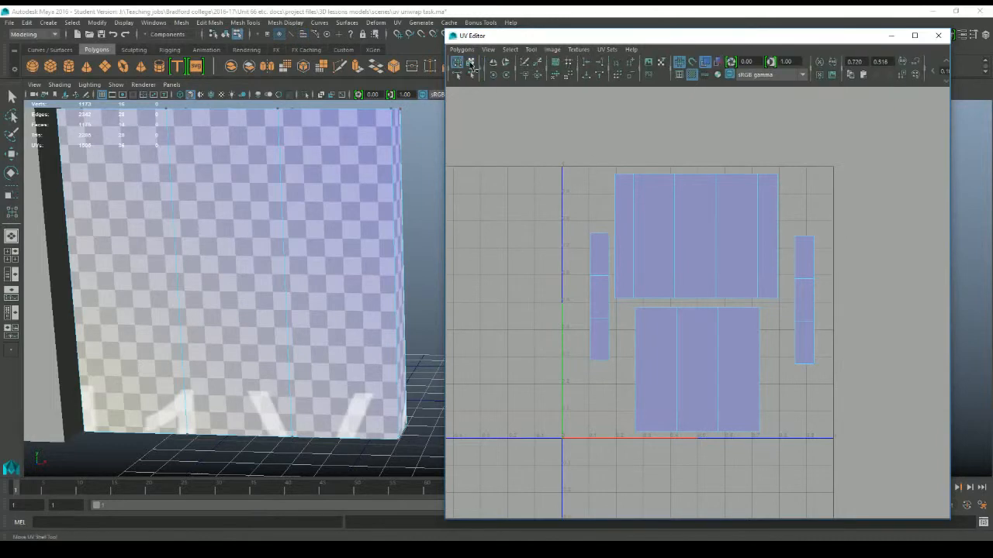
{"action": "left_click", "coordinate": [663, 237]}
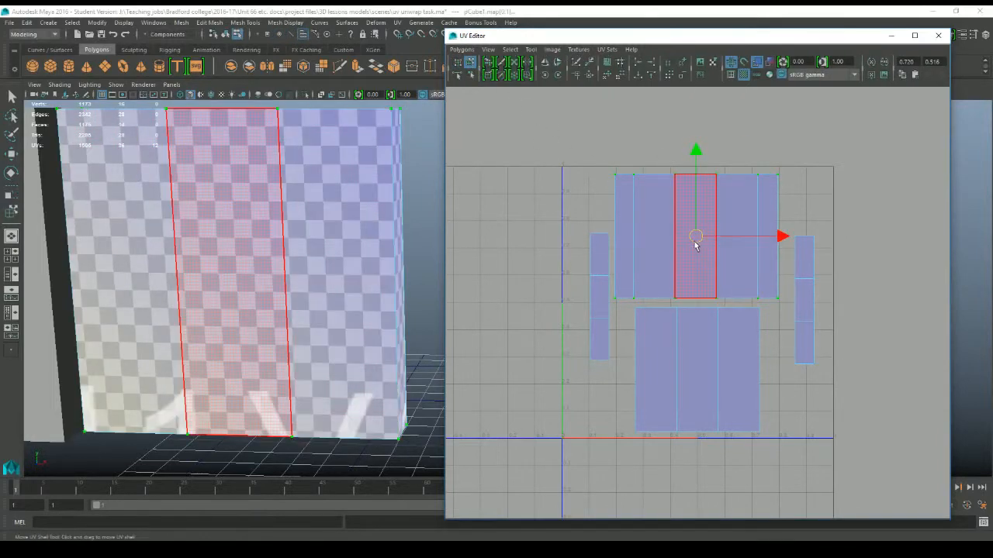
{"action": "left_click_drag", "start_coordinate": [693, 240], "coordinate": [684, 214]}
{"action": "key", "text": "ctrl+z"}
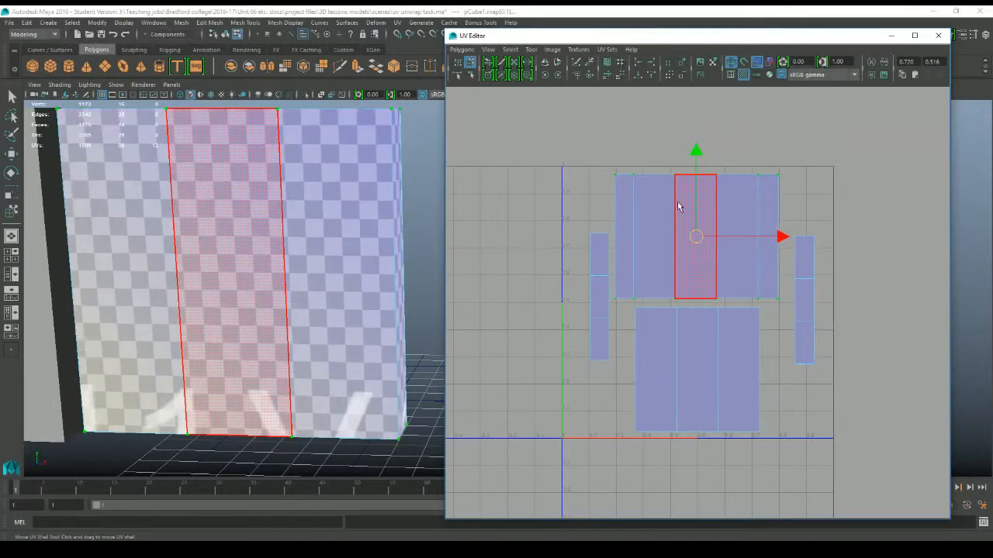
{"action": "key", "text": "ctrl+z"}
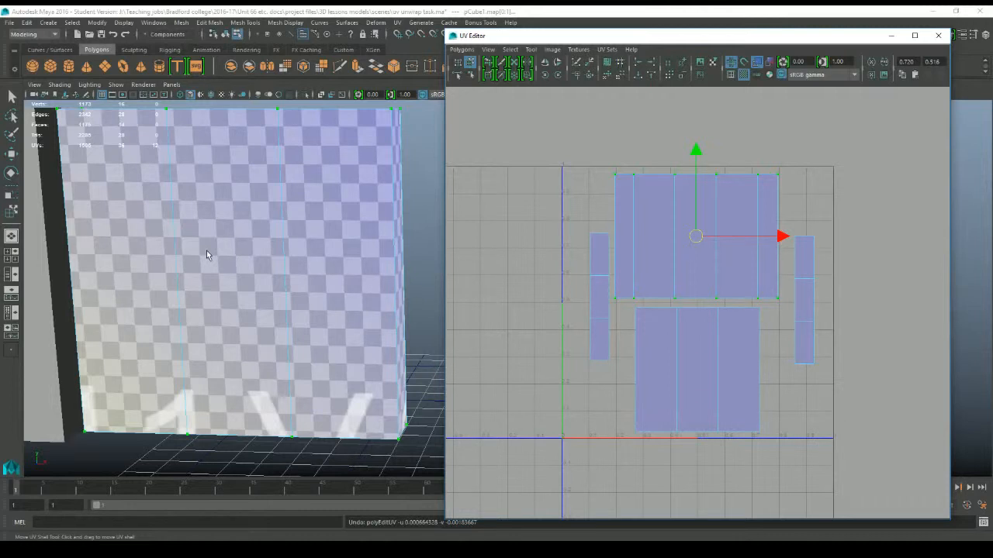
- Scale the upper five-panel shell down uniformly to enlarge the checker squares, and undo the scaling
{"action": "key", "text": "r"}
{"action": "left_click_drag", "start_coordinate": [696, 238], "coordinate": [644, 232]}
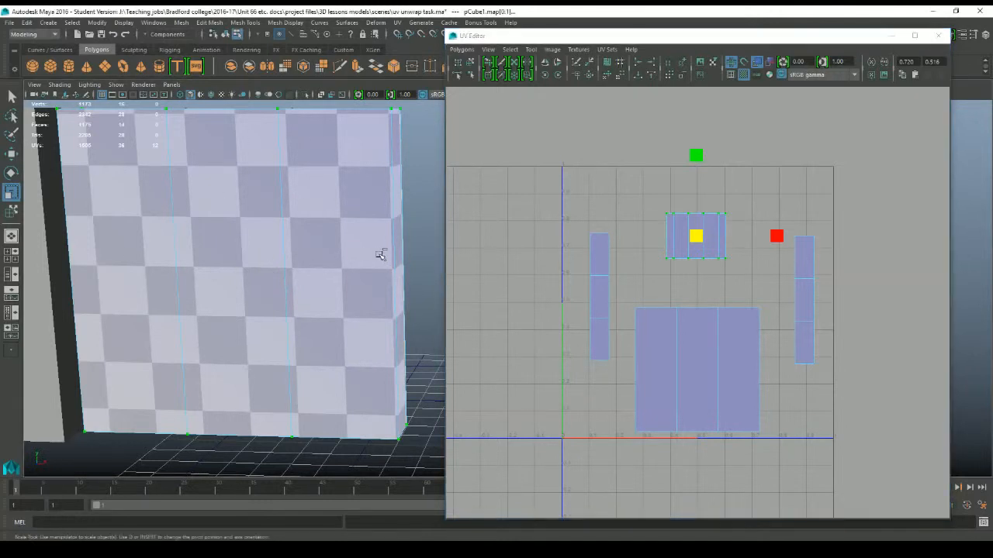
{"action": "key", "text": "ctrl+z"}
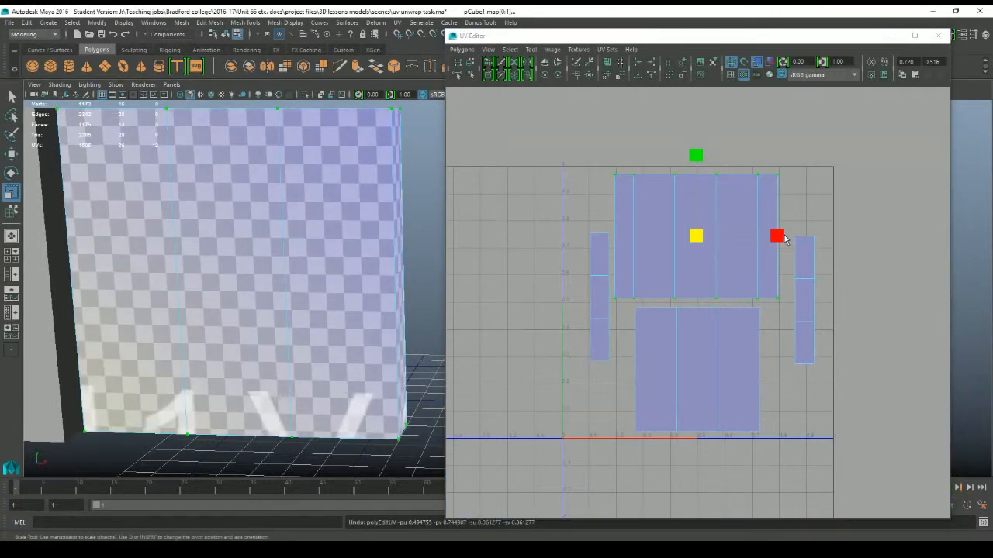
- Stretch the upper five-panel shell horizontally, squeeze it into a narrow block, and undo both horizontal scalings
{"action": "left_click", "coordinate": [778, 238]}
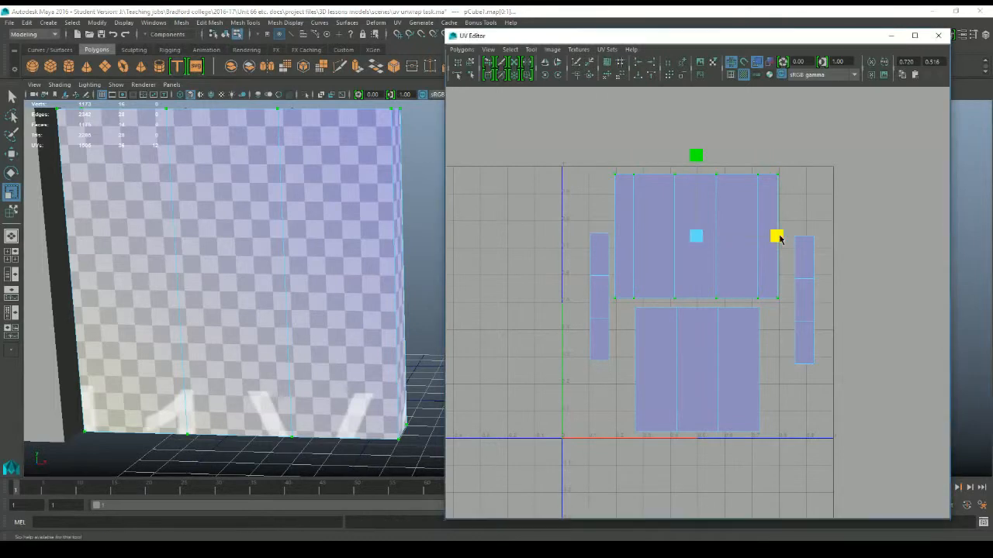
{"action": "left_click_drag", "start_coordinate": [779, 238], "coordinate": [984, 225]}
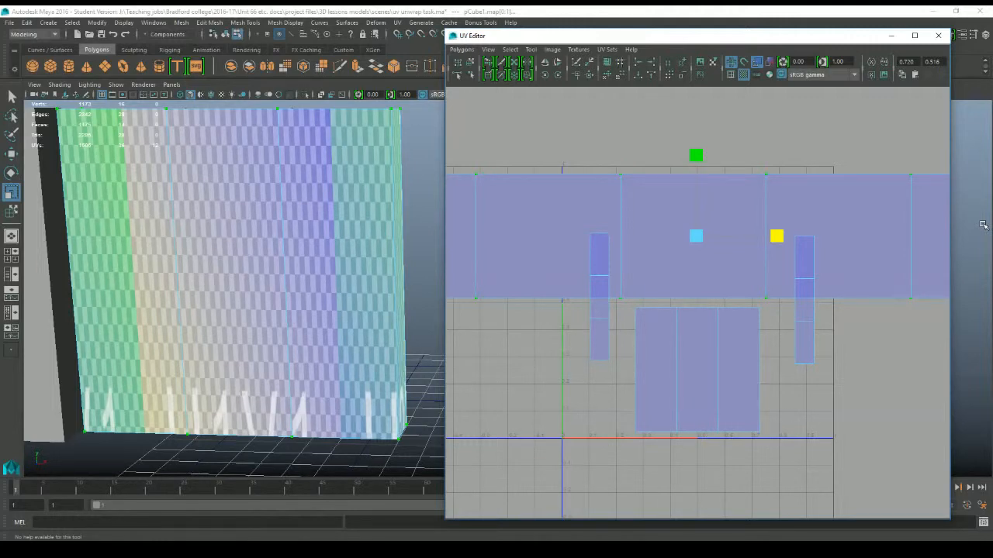
{"action": "left_click_drag", "start_coordinate": [777, 236], "coordinate": [705, 224]}
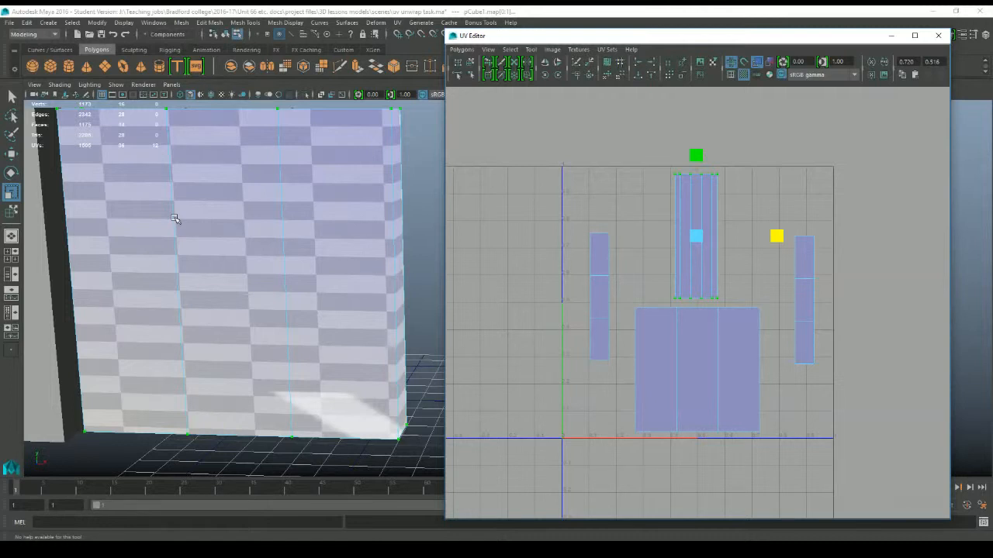
{"action": "key", "text": "ctrl+z"}
{"action": "key", "text": "ctrl+z"}
{"action": "key", "text": "ctrl+z"}
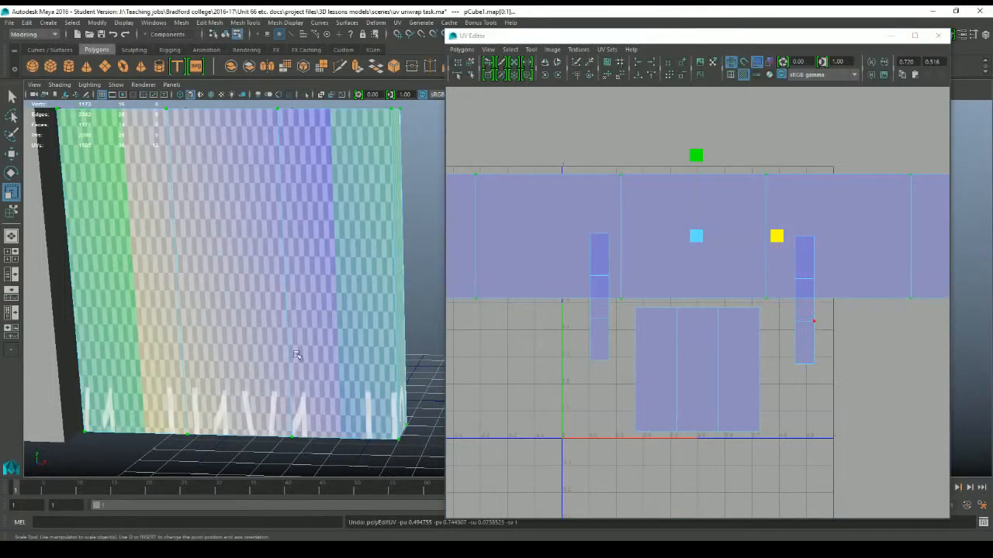
- Cut the UVs of the upper five-panel shell along the two edges between its narrow outer strips and three wide panels
{"action": "left_click_drag", "start_coordinate": [377, 240], "coordinate": [348, 241], "text": "alt"}
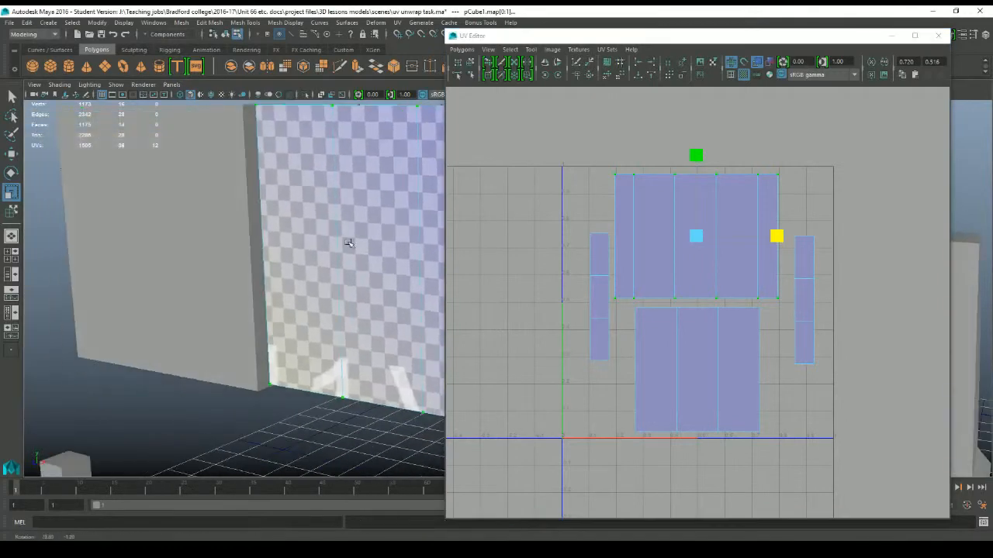
{"action": "middle_click_drag", "start_coordinate": [348, 241], "coordinate": [223, 304], "text": "alt"}
{"action": "right_click_drag", "start_coordinate": [223, 305], "coordinate": [310, 266], "text": "alt"}
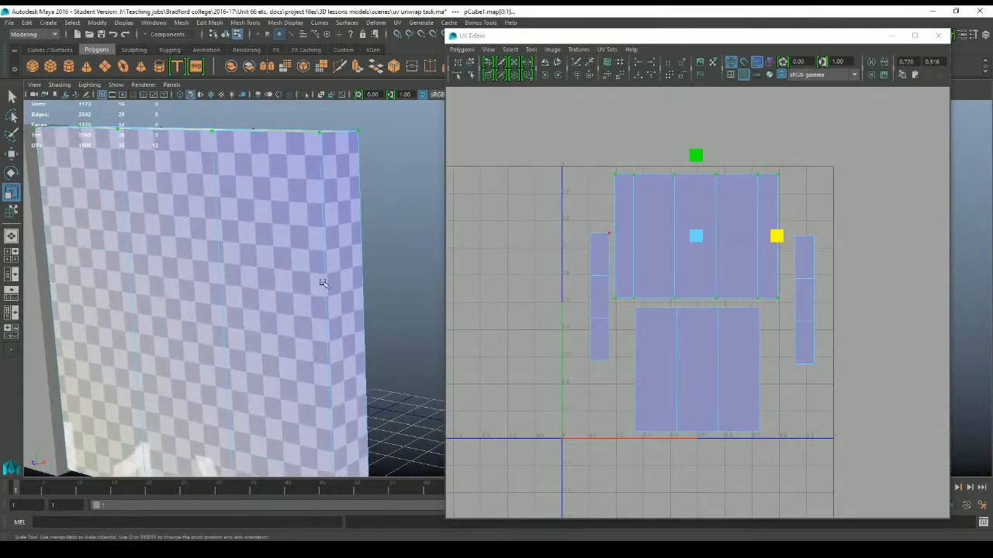
{"action": "scroll", "coordinate": [321, 233], "scroll_direction": "up", "scroll_amount": 5}
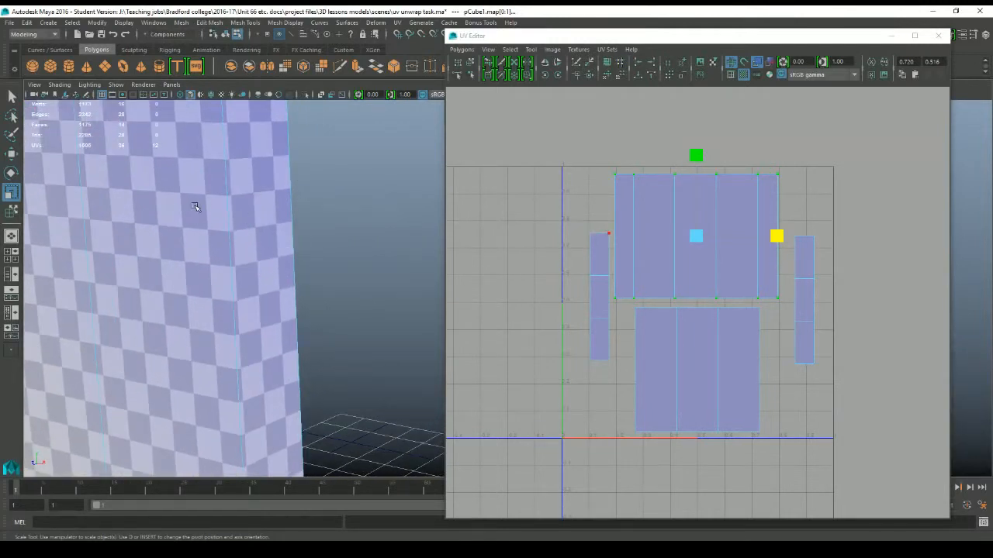
{"action": "left_click", "coordinate": [458, 62]}
{"action": "right_click_drag", "start_coordinate": [626, 232], "coordinate": [632, 206]}
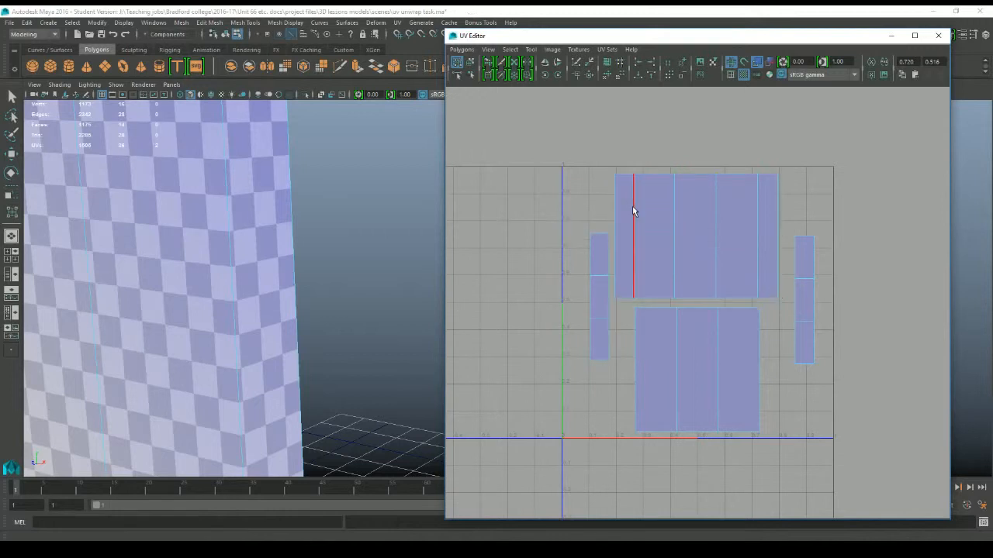
{"action": "left_click", "coordinate": [632, 206]}
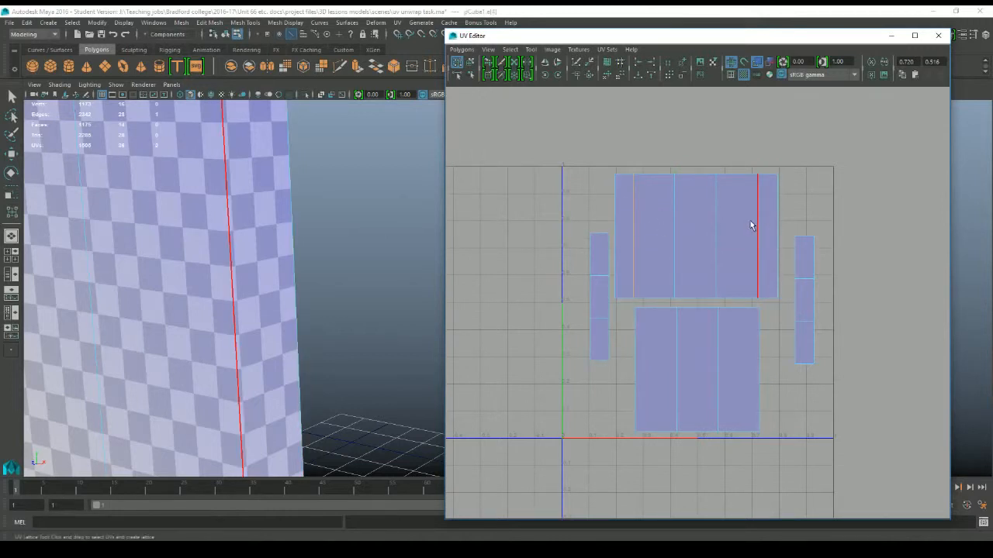
{"action": "right_click_drag", "start_coordinate": [801, 206], "coordinate": [765, 204]}
- Select the cut-off narrow strip at the upper shell's left side and shift it upward past the three wide panels
{"action": "left_click", "coordinate": [469, 62]}
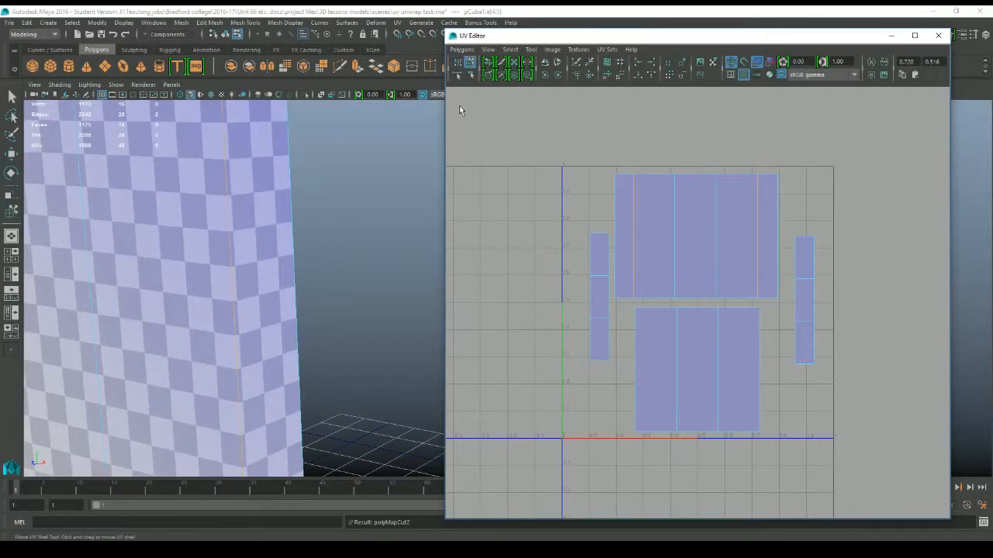
{"action": "left_click", "coordinate": [627, 229]}
{"action": "left_click_drag", "start_coordinate": [281, 268], "coordinate": [334, 266], "text": "alt"}
{"action": "left_click_drag", "start_coordinate": [253, 265], "coordinate": [295, 261], "text": "alt"}
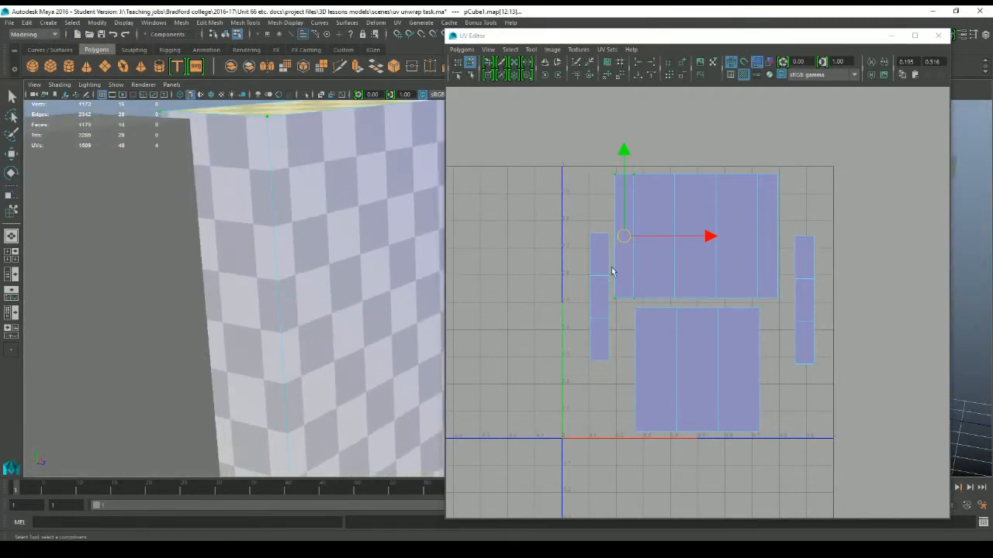
{"action": "left_click_drag", "start_coordinate": [624, 152], "coordinate": [623, 121]}
{"action": "left_click_drag", "start_coordinate": [394, 240], "coordinate": [328, 295], "text": "alt"}
{"action": "mouse_move", "coordinate": [623, 122]}
{"action": "left_mouse_down"}
{"action": "mouse_move", "coordinate": [623, 132]}
{"action": "mouse_move", "coordinate": [614, 124]}
{"action": "left_mouse_up"}
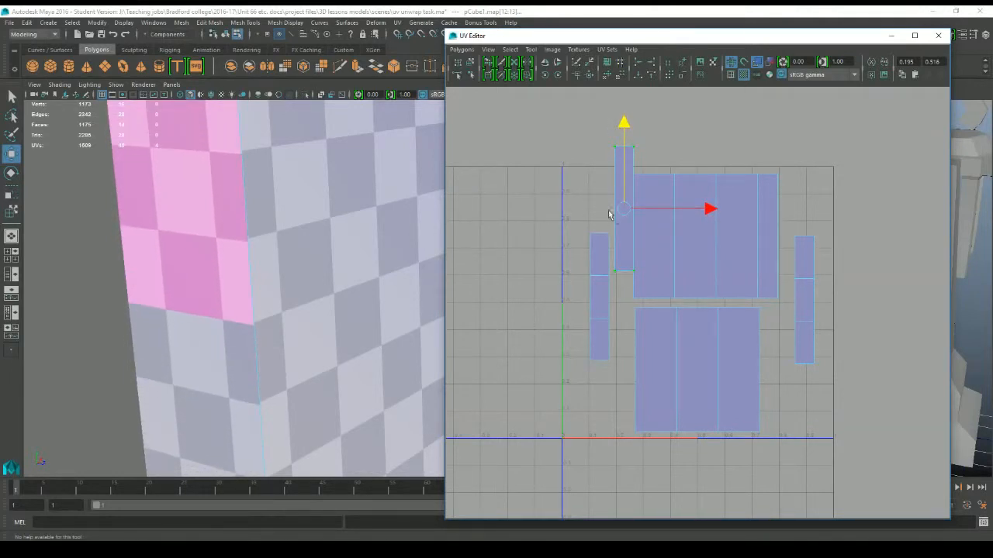
- Slide the narrow strip vertically until its lower edge lines up with the adjoining panels, and examine the checker pattern across the cube's corners
{"action": "scroll", "coordinate": [644, 229], "scroll_direction": "down", "scroll_amount": 5}
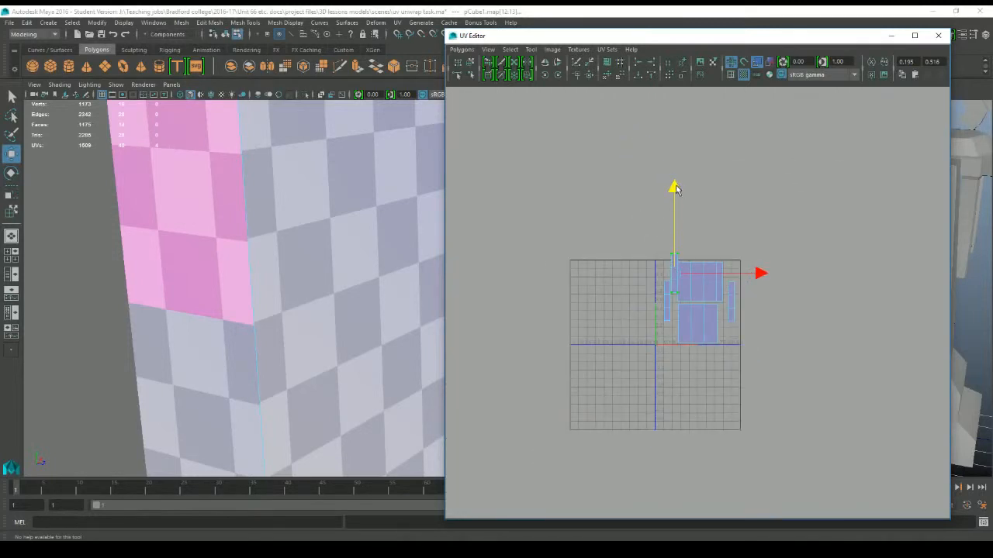
{"action": "mouse_move", "coordinate": [673, 189]}
{"action": "left_mouse_down"}
{"action": "mouse_move", "coordinate": [674, 159]}
{"action": "mouse_move", "coordinate": [674, 199]}
{"action": "mouse_move", "coordinate": [660, 194]}
{"action": "left_mouse_up"}
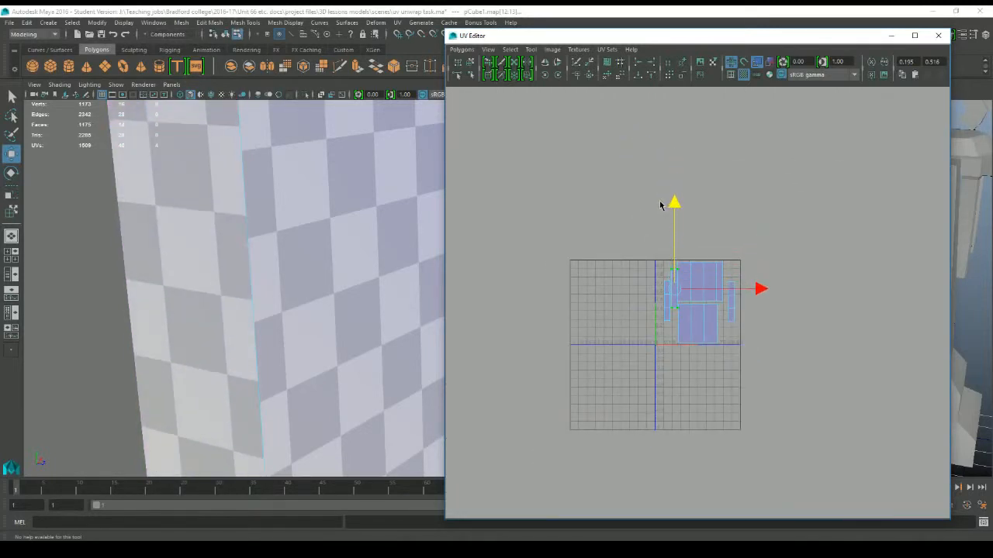
{"action": "scroll", "coordinate": [621, 292], "scroll_direction": "up", "scroll_amount": 6}
{"action": "middle_click_drag", "start_coordinate": [567, 296], "coordinate": [629, 337], "text": "alt"}
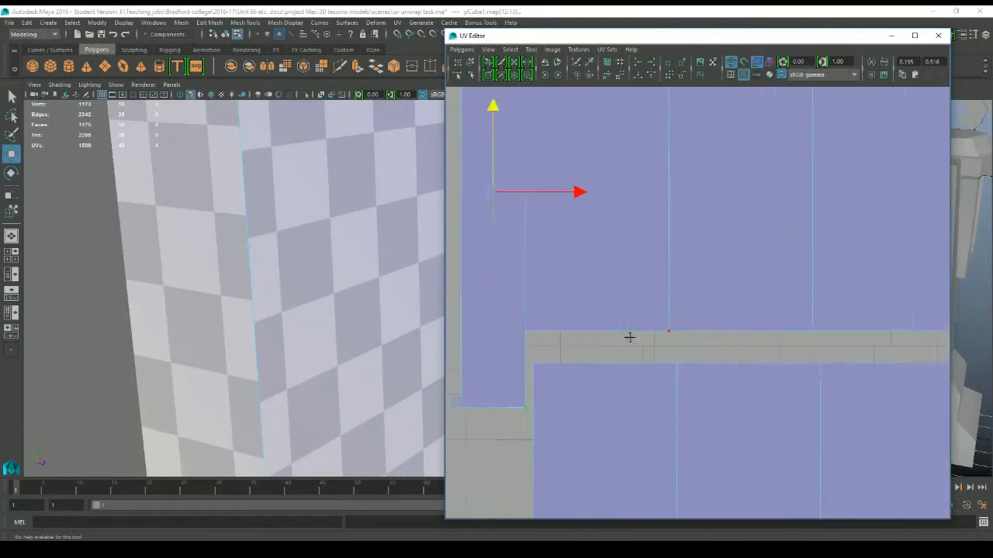
{"action": "scroll", "coordinate": [602, 311], "scroll_direction": "up", "scroll_amount": 2}
{"action": "left_click_drag", "start_coordinate": [514, 188], "coordinate": [503, 85]}
{"action": "left_click_drag", "start_coordinate": [356, 246], "coordinate": [262, 259], "text": "alt"}
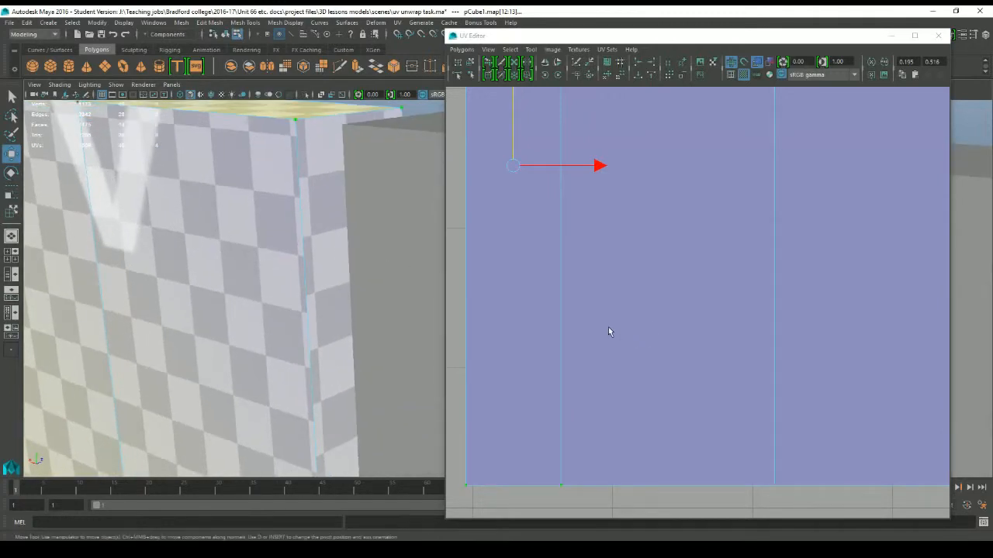
{"action": "left_click_drag", "start_coordinate": [317, 288], "coordinate": [266, 314], "text": "alt"}
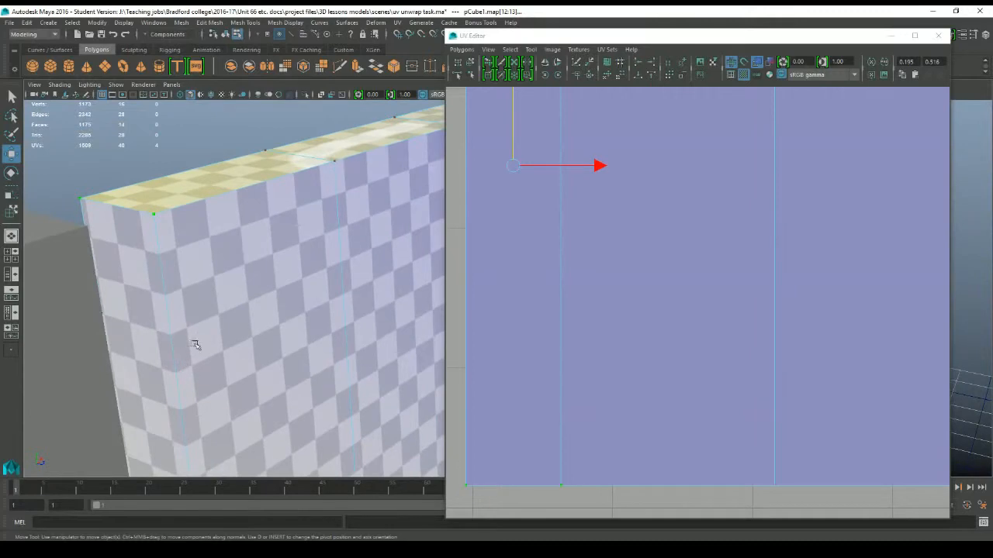
{"action": "left_click_drag", "start_coordinate": [160, 360], "coordinate": [133, 343], "text": "alt"}
{"action": "left_click_drag", "start_coordinate": [399, 300], "coordinate": [303, 311], "text": "alt"}
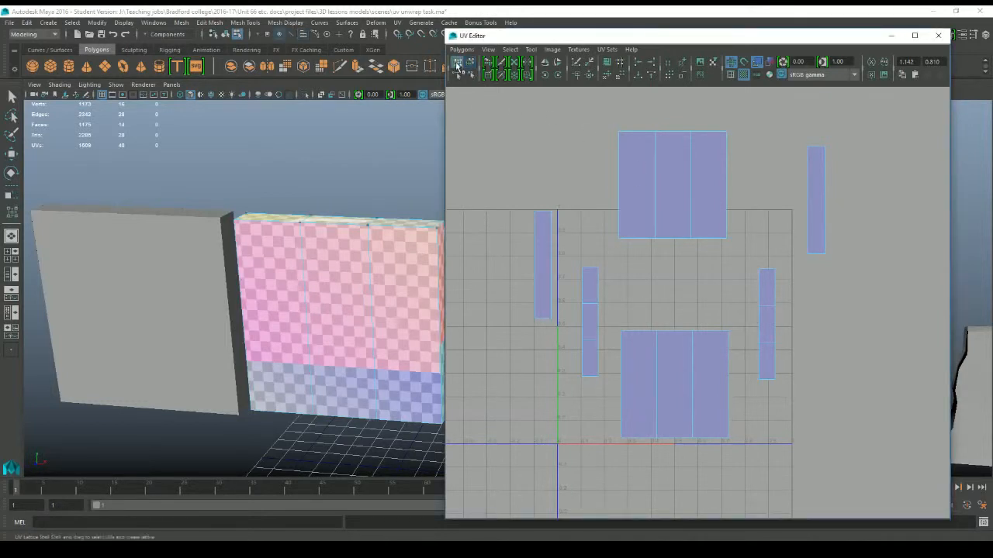
{"action": "left_click", "coordinate": [655, 188]}
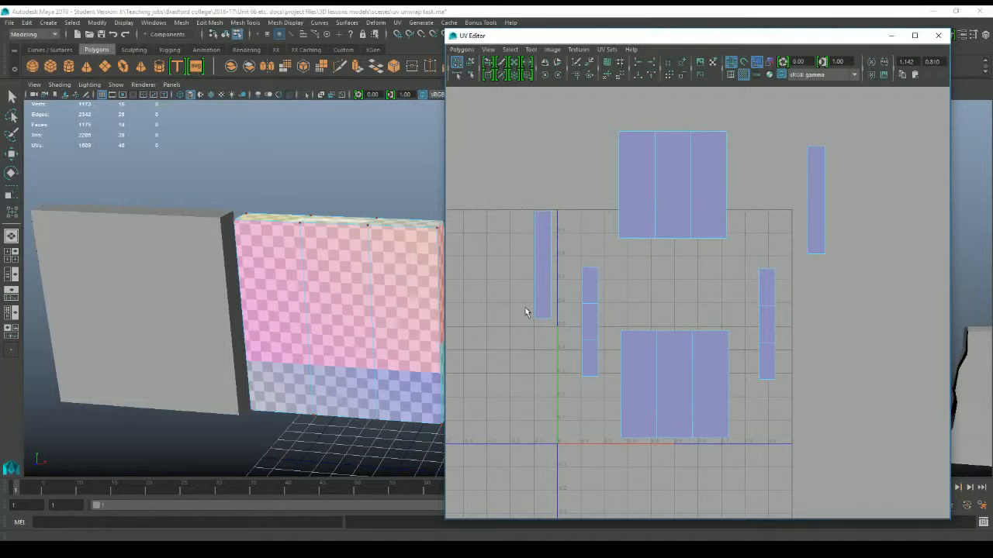
{"action": "left_click_drag", "start_coordinate": [819, 138], "coordinate": [839, 186]}
{"action": "right_click", "coordinate": [668, 171]}
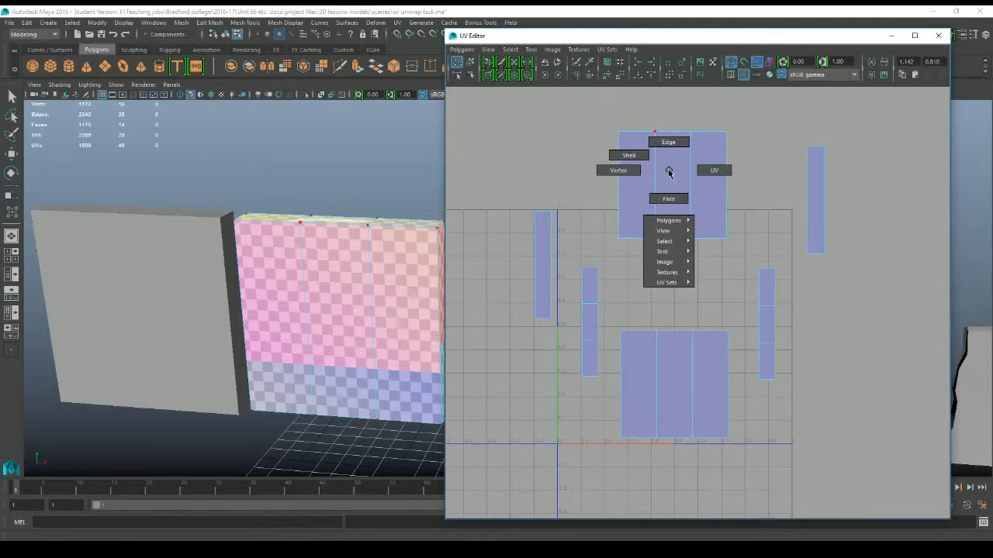
{"action": "left_click", "coordinate": [470, 61]}
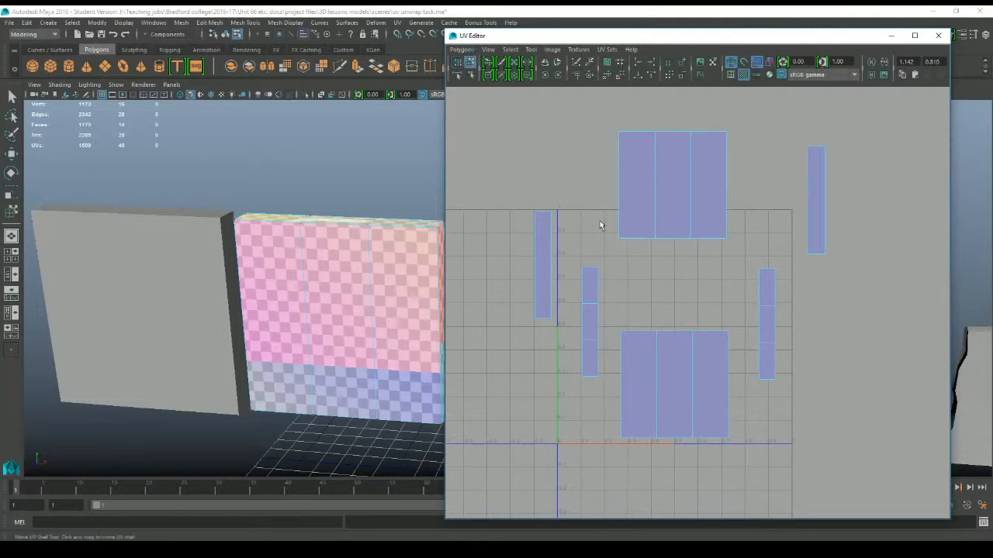
{"action": "left_click", "coordinate": [544, 246]}
{"action": "left_click", "coordinate": [798, 190]}
{"action": "left_click", "coordinate": [626, 151]}
{"action": "left_click", "coordinate": [543, 262]}
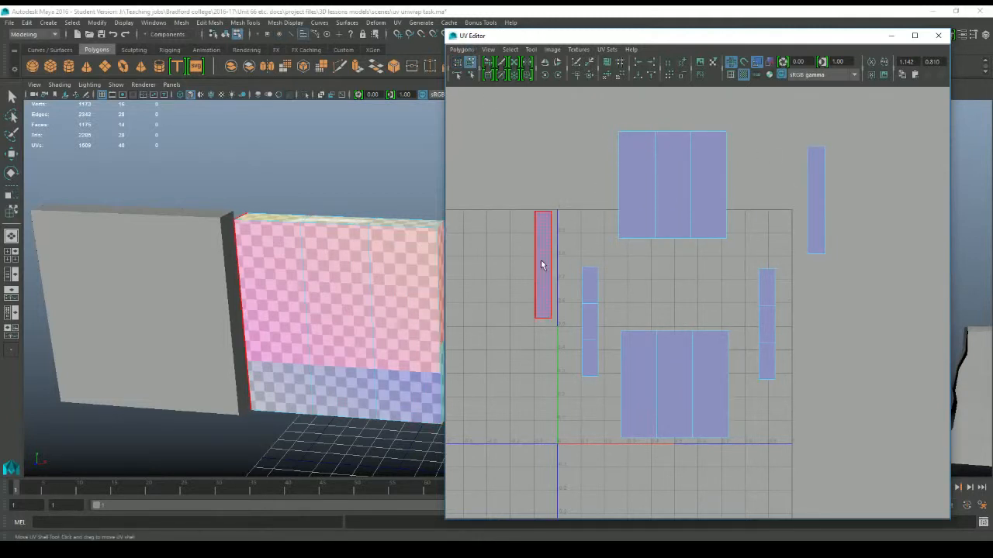
{"action": "left_click", "coordinate": [828, 212]}
{"action": "left_click", "coordinate": [545, 260]}
{"action": "left_click", "coordinate": [815, 237]}
{"action": "left_click", "coordinate": [659, 214]}
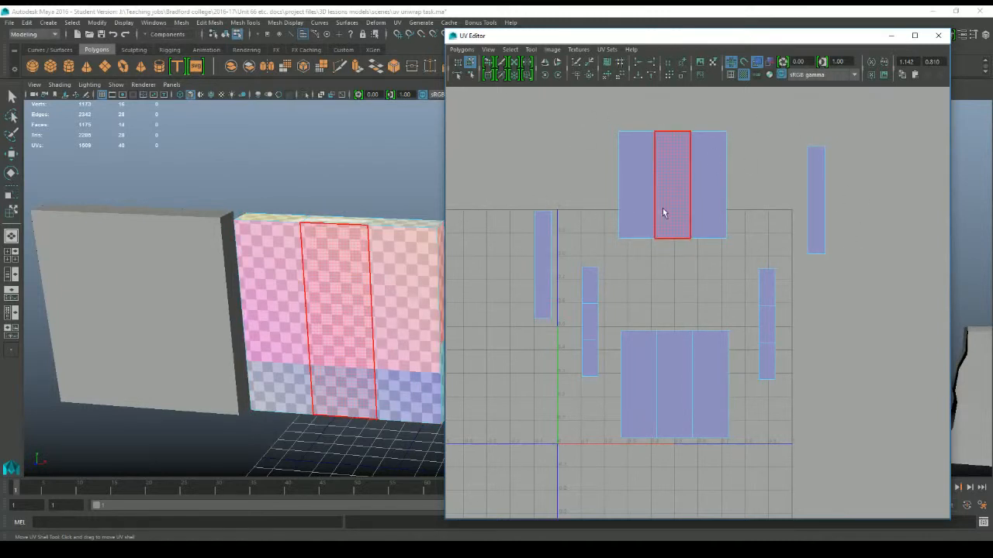
- Select the upper three-panel shell's left border edge and use Move and Sew UVs to reattach the detached narrow strip
{"action": "left_click", "coordinate": [458, 64]}
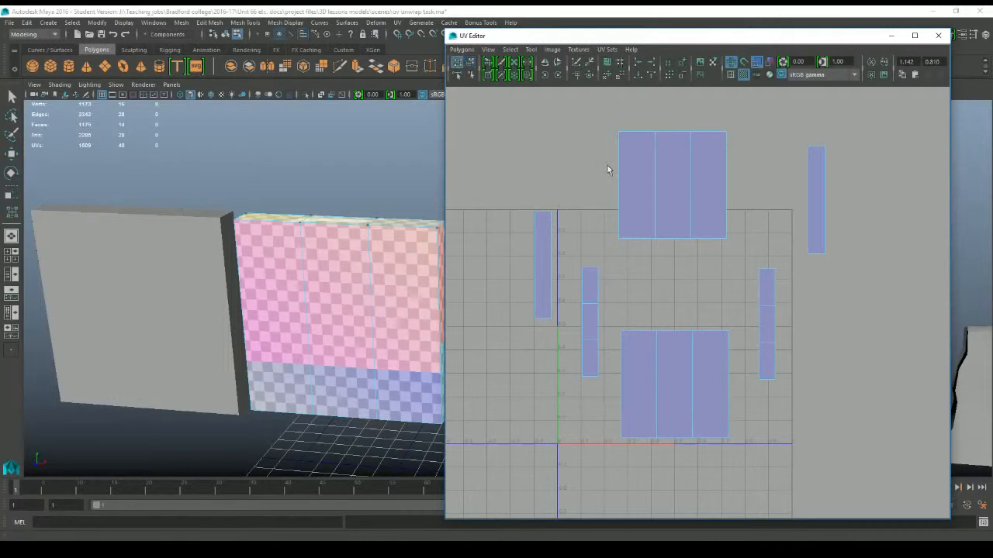
{"action": "right_click_drag", "start_coordinate": [632, 178], "coordinate": [607, 191]}
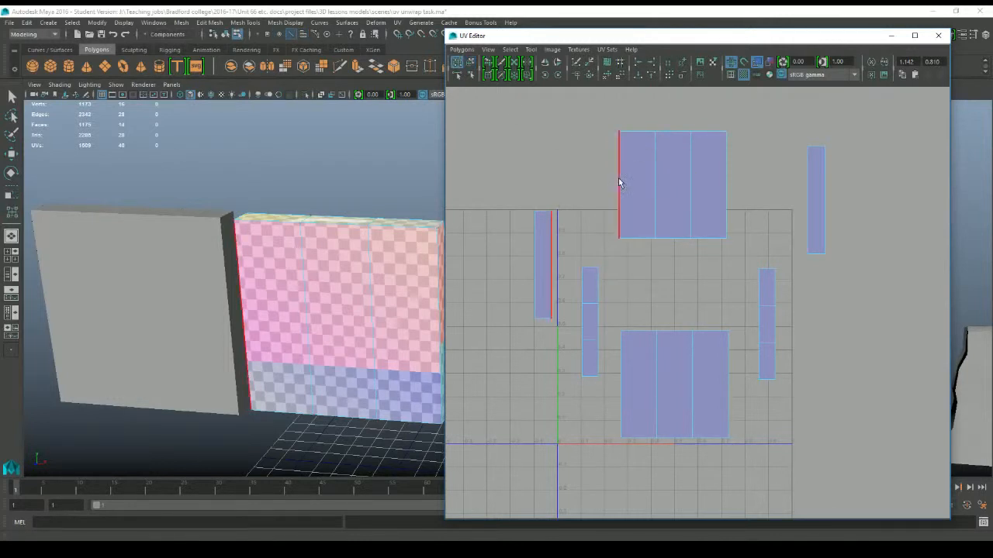
{"action": "left_click_drag", "start_coordinate": [596, 173], "coordinate": [634, 182]}
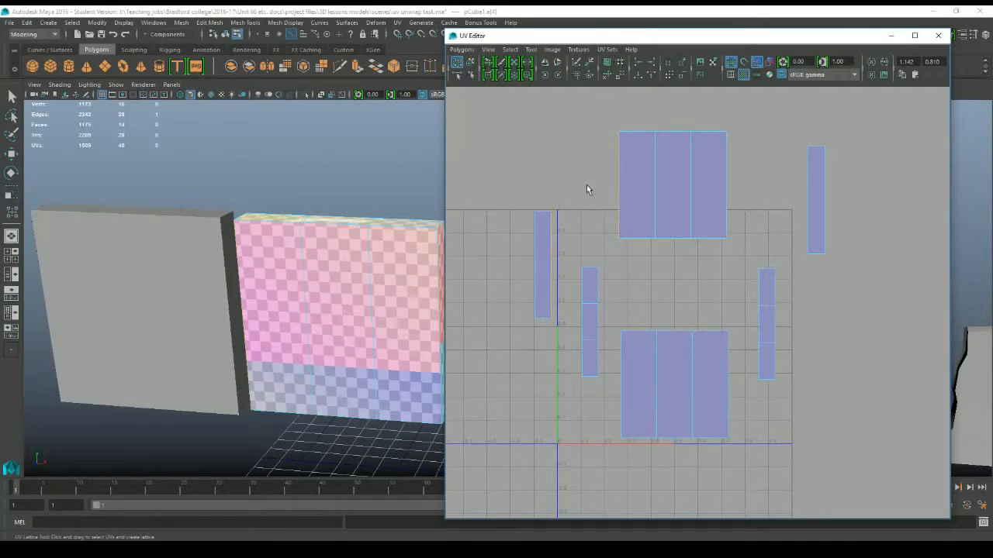
{"action": "left_click", "coordinate": [621, 193]}
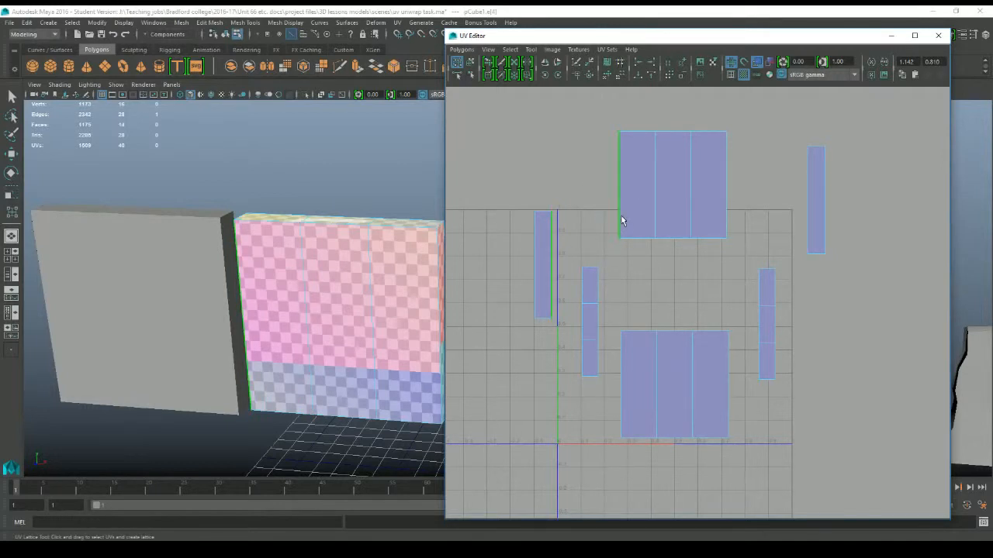
{"action": "left_click", "coordinate": [597, 226]}
{"action": "left_click", "coordinate": [534, 250]}
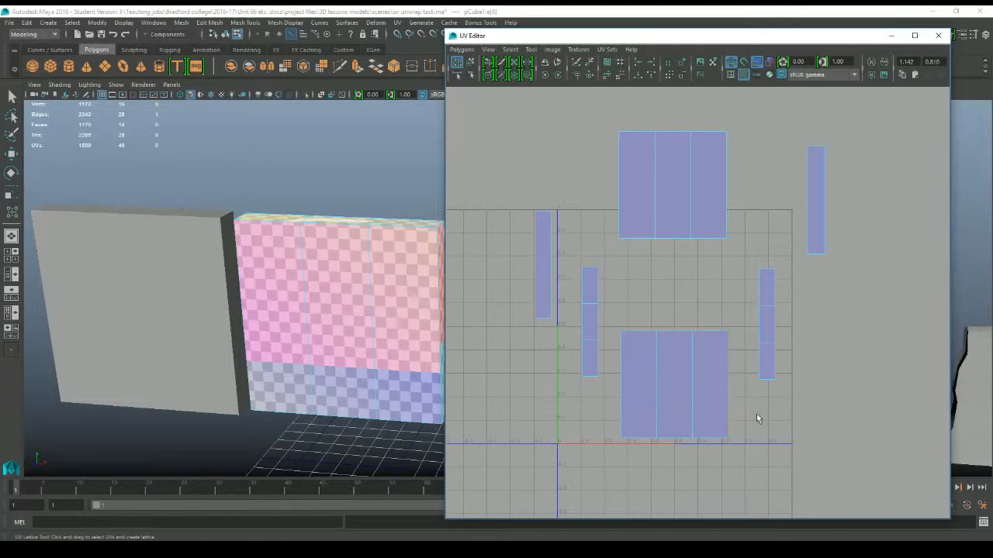
{"action": "left_click", "coordinate": [620, 184]}
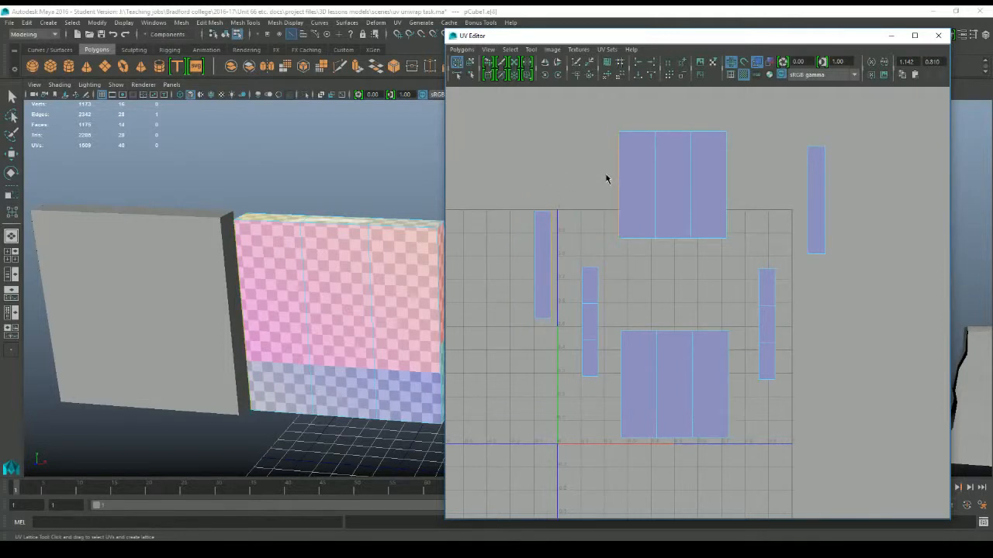
{"action": "left_click_drag", "start_coordinate": [605, 175], "coordinate": [630, 191]}
{"action": "right_click", "coordinate": [595, 201], "text": "shift"}
{"action": "mouse_move", "coordinate": [595, 201]}
{"action": "right_mouse_down", "text": "shift"}
{"action": "mouse_move", "coordinate": [580, 166]}
{"action": "mouse_move", "coordinate": [644, 196]}
{"action": "mouse_move", "coordinate": [550, 191]}
{"action": "mouse_move", "coordinate": [644, 200]}
{"action": "mouse_move", "coordinate": [588, 184]}
{"action": "mouse_move", "coordinate": [613, 207]}
{"action": "mouse_move", "coordinate": [574, 200]}
{"action": "mouse_move", "coordinate": [616, 198]}
{"action": "mouse_move", "coordinate": [586, 201]}
{"action": "right_mouse_up", "text": "shift"}
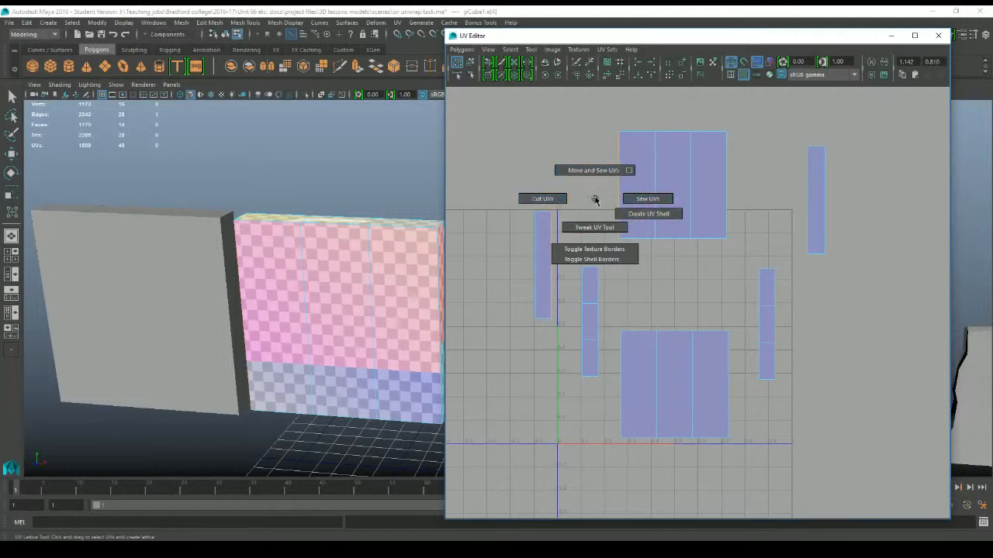
{"action": "right_click_drag", "start_coordinate": [597, 181], "coordinate": [603, 167], "text": "shift"}
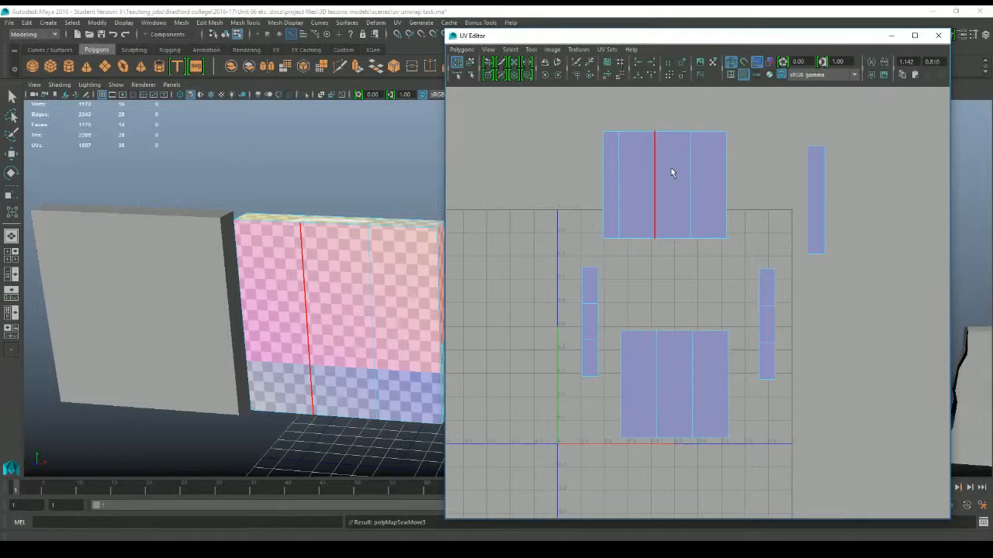
- Select the upper shell with its reattached strip using the Move UV Shell tool and shift it slightly to the left
{"action": "left_click", "coordinate": [470, 62]}
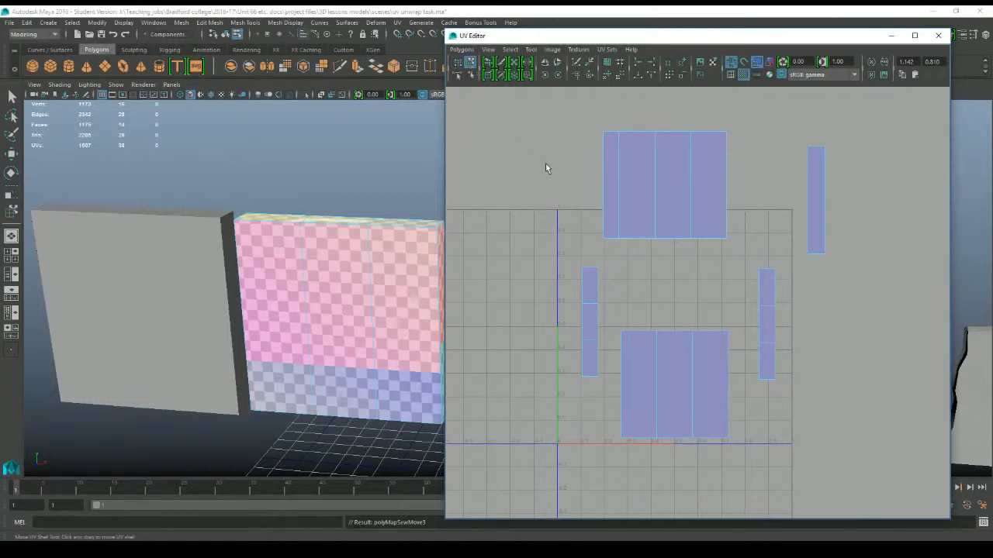
{"action": "left_click", "coordinate": [697, 181]}
{"action": "mouse_move", "coordinate": [666, 184]}
{"action": "left_mouse_down"}
{"action": "mouse_move", "coordinate": [626, 106]}
{"action": "mouse_move", "coordinate": [680, 195]}
{"action": "mouse_move", "coordinate": [654, 185]}
{"action": "left_mouse_up"}
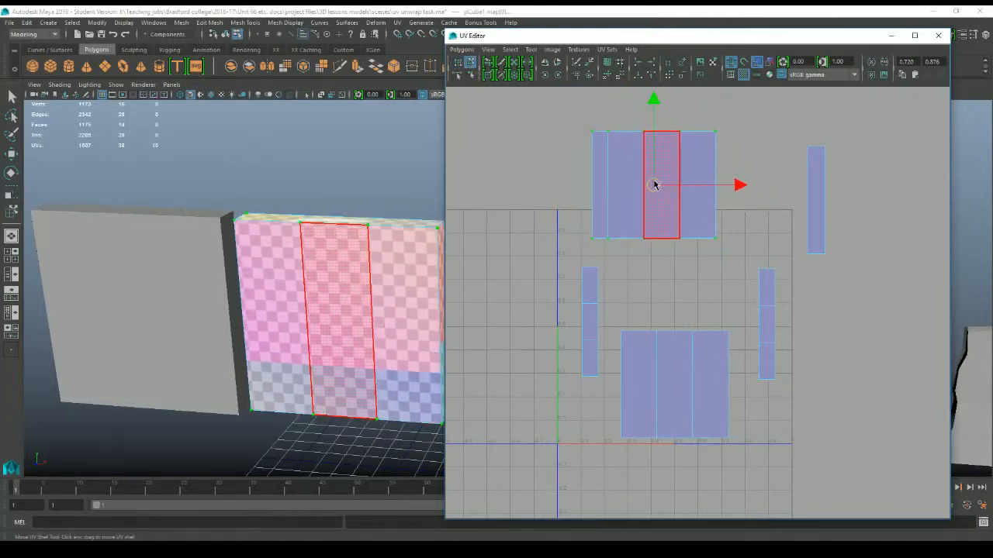
- Undo the upper shell's last shift along with the narrow strip's reattachment and upward move
{"action": "key", "text": "ctrl+z"}
{"action": "key", "text": "ctrl+z"}
{"action": "key", "text": "ctrl+z"}
{"action": "key", "text": "ctrl+z"}
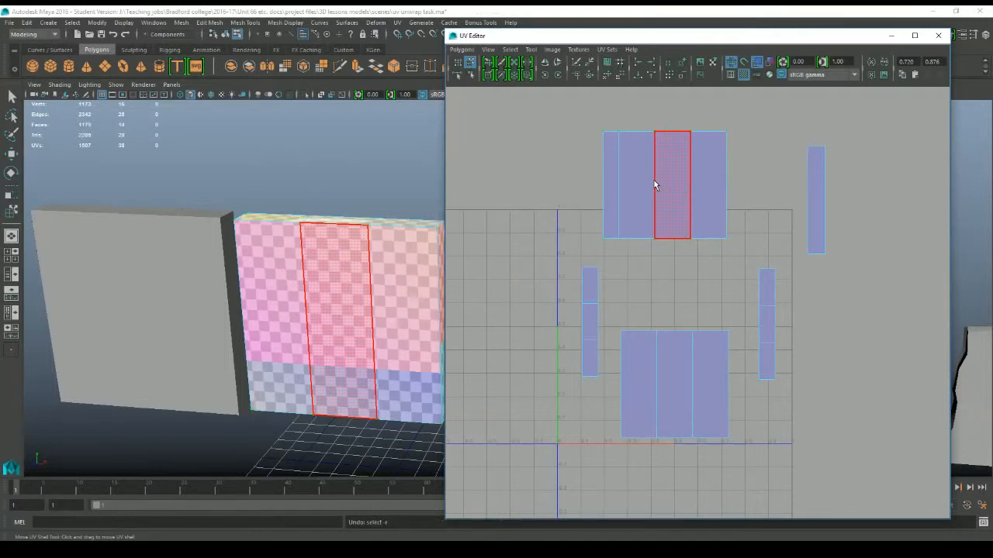
- Try plain Sew UVs on the edge shared by the narrow strip and the upper shell, and undo it
{"action": "right_click_drag", "start_coordinate": [585, 206], "coordinate": [617, 203], "text": "shift"}
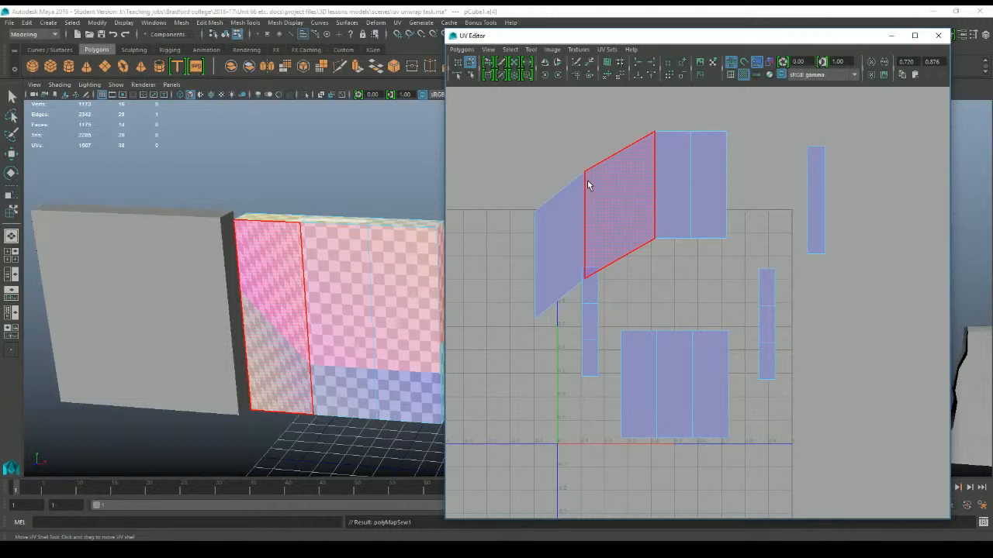
{"action": "key", "text": "ctrl+z"}
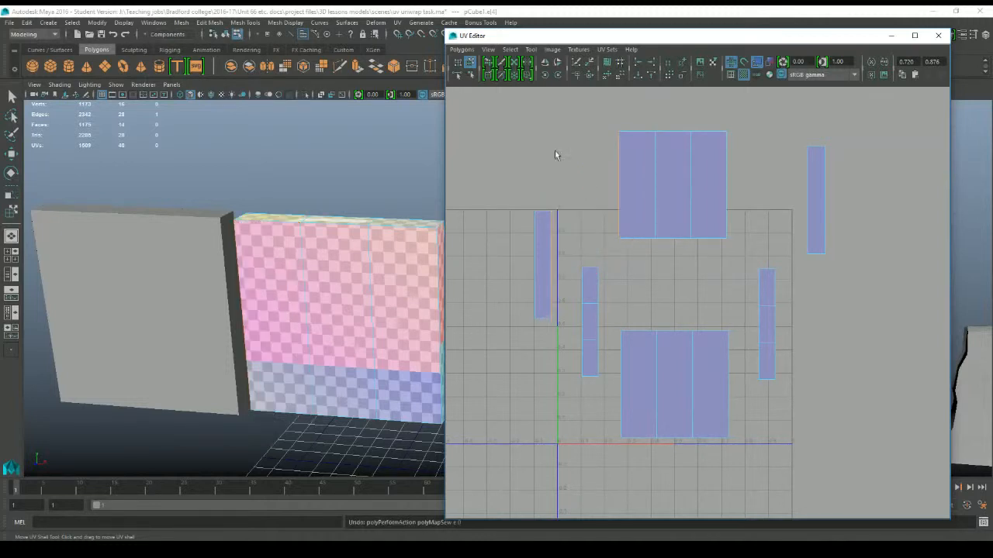
- Move the detached narrow strip with the Move UV Shell tool to just left of the upper three-panel shell, roughly level with it
{"action": "left_click", "coordinate": [469, 62]}
{"action": "left_click", "coordinate": [545, 268]}
{"action": "left_click_drag", "start_coordinate": [545, 267], "coordinate": [585, 189]}
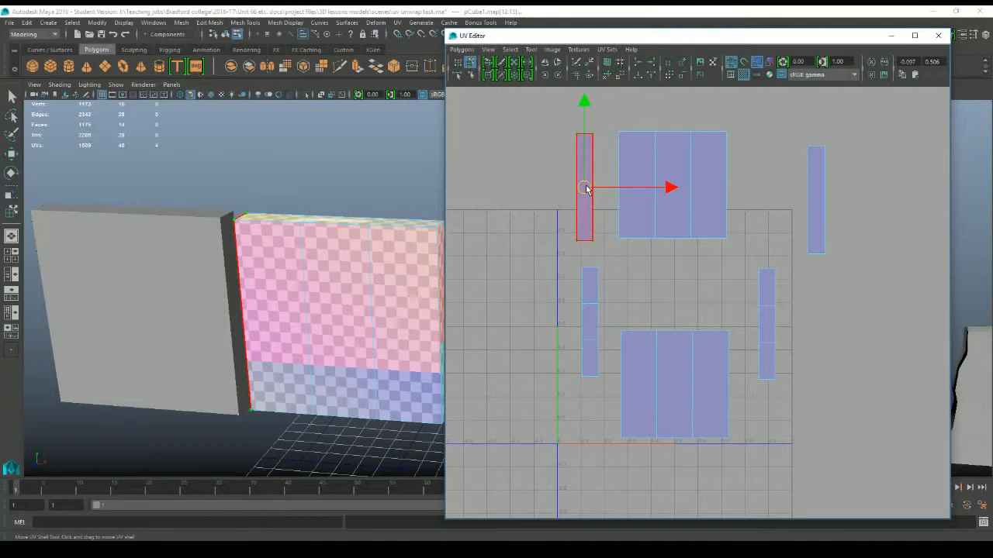
- Stretch the narrow strip vertically to almost twice its height, and use Move and Sew UVs to join it to the upper shell
{"action": "key", "text": "r"}
{"action": "left_click_drag", "start_coordinate": [585, 104], "coordinate": [592, 44]}
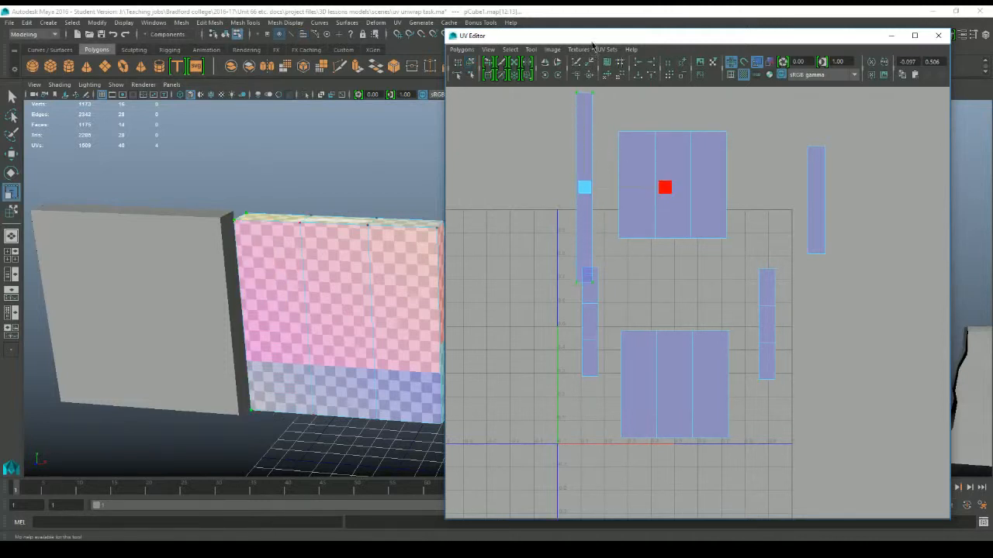
{"action": "key", "text": "q"}
{"action": "right_click_drag", "start_coordinate": [520, 141], "coordinate": [520, 116]}
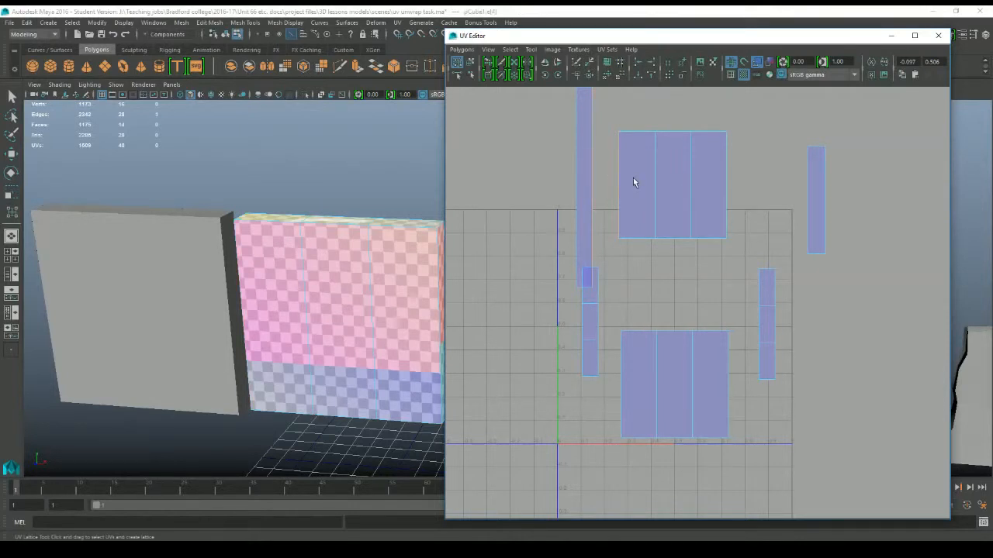
{"action": "right_click_drag", "start_coordinate": [528, 214], "coordinate": [521, 185], "text": "shift"}
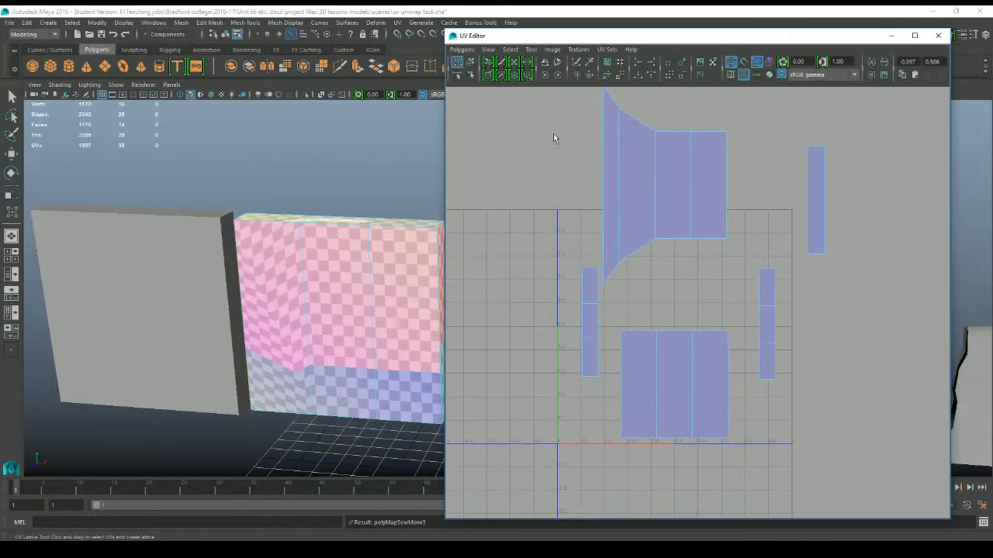
- Undo the sewing and vertical stretching of the narrow strip
{"action": "key", "text": "ctrl+z"}
{"action": "key", "text": "ctrl+z"}
{"action": "key", "text": "ctrl+z"}
{"action": "key", "text": "ctrl+z"}
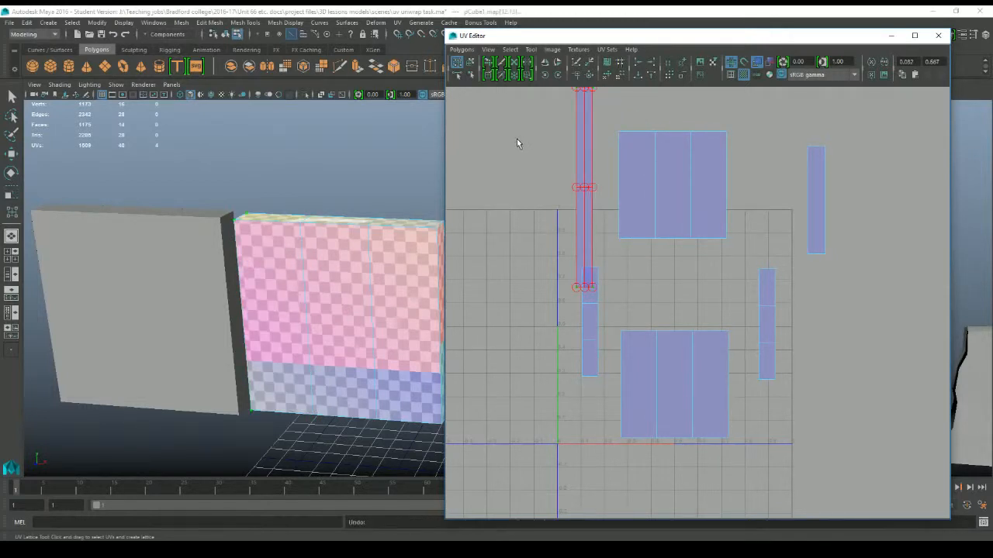
- Try sliding the narrow strip horizontally against the upper shell's left edge by hand, and undo each attempt
{"action": "left_click", "coordinate": [469, 65]}
{"action": "scroll", "coordinate": [585, 151], "scroll_direction": "up", "scroll_amount": 5}
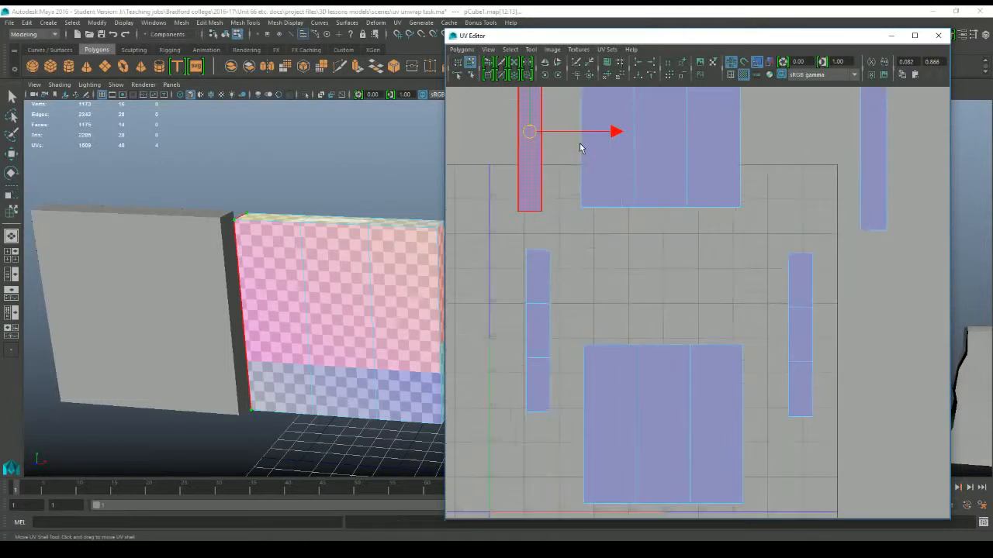
{"action": "left_click", "coordinate": [672, 280]}
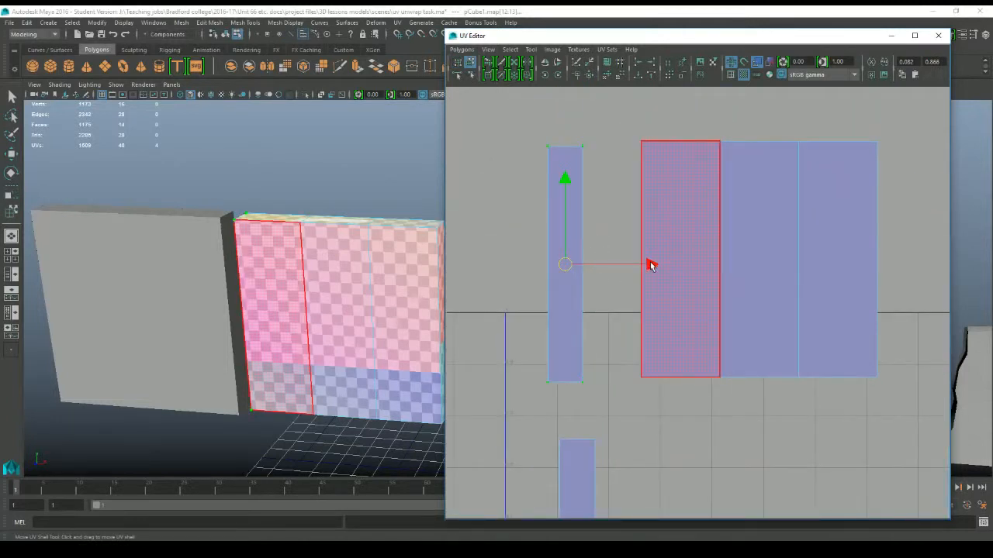
{"action": "left_click_drag", "start_coordinate": [650, 266], "coordinate": [711, 264]}
{"action": "key", "text": "ctrl+z"}
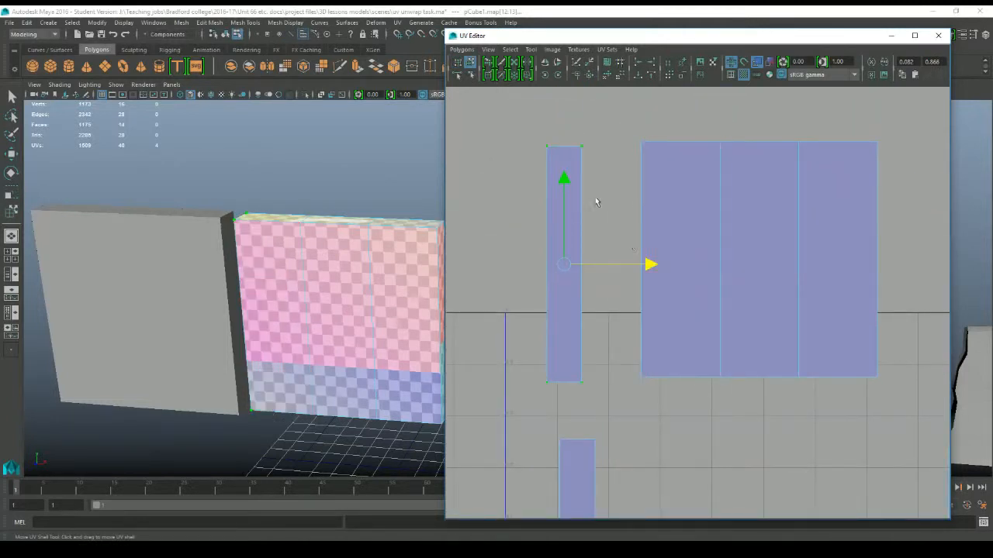
{"action": "left_click_drag", "start_coordinate": [650, 265], "coordinate": [723, 270]}
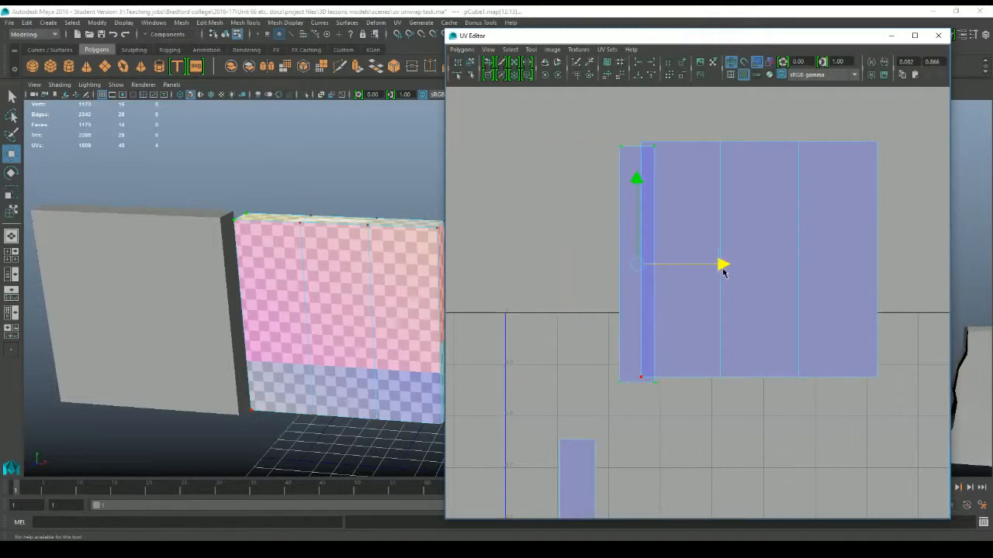
{"action": "key", "text": "ctrl+z"}
- Use Move and Sew UVs on the upper shell's left and right border edges to attach a narrow strip on each side
{"action": "key", "text": "q"}
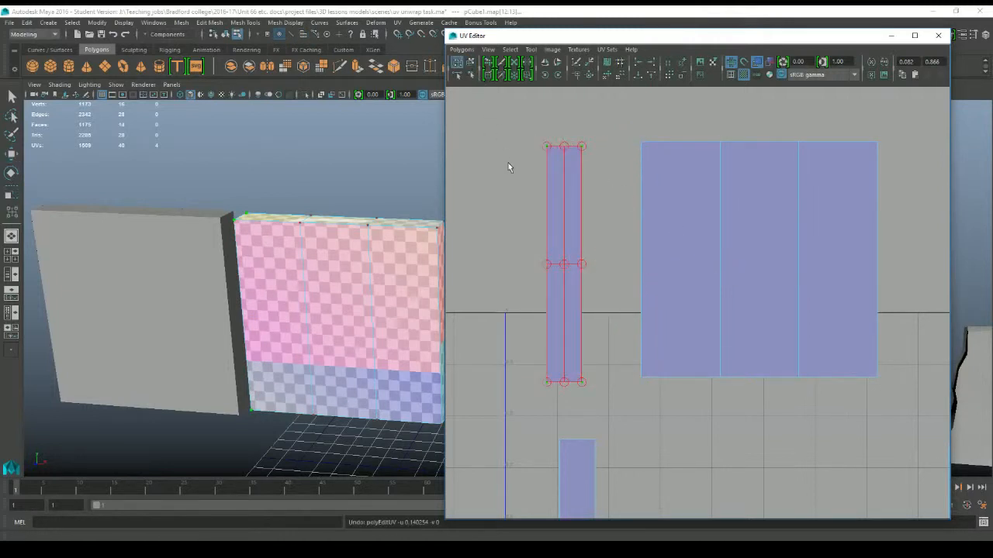
{"action": "right_click_drag", "start_coordinate": [510, 166], "coordinate": [510, 140]}
{"action": "left_click_drag", "start_coordinate": [608, 198], "coordinate": [674, 216]}
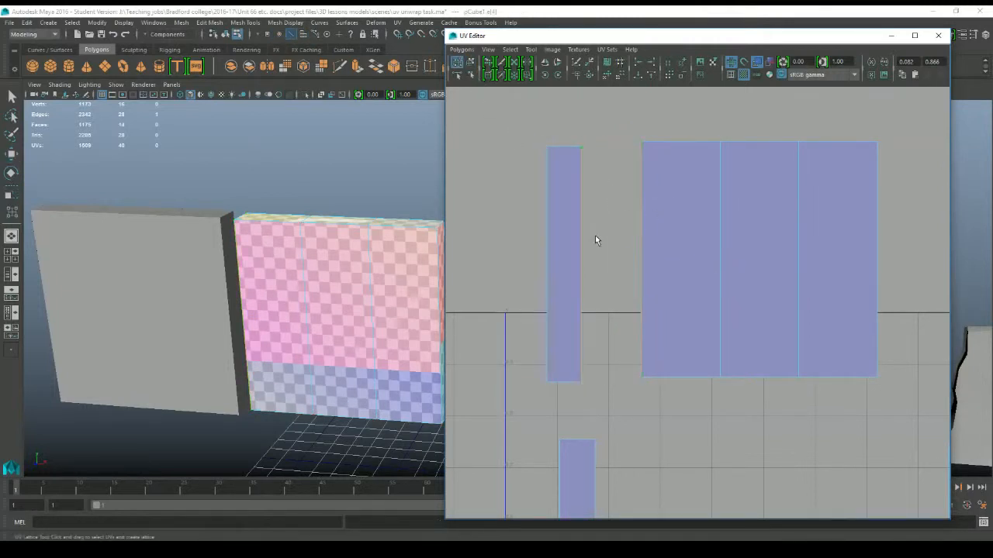
{"action": "right_click_drag", "start_coordinate": [615, 251], "coordinate": [623, 208], "text": "shift"}
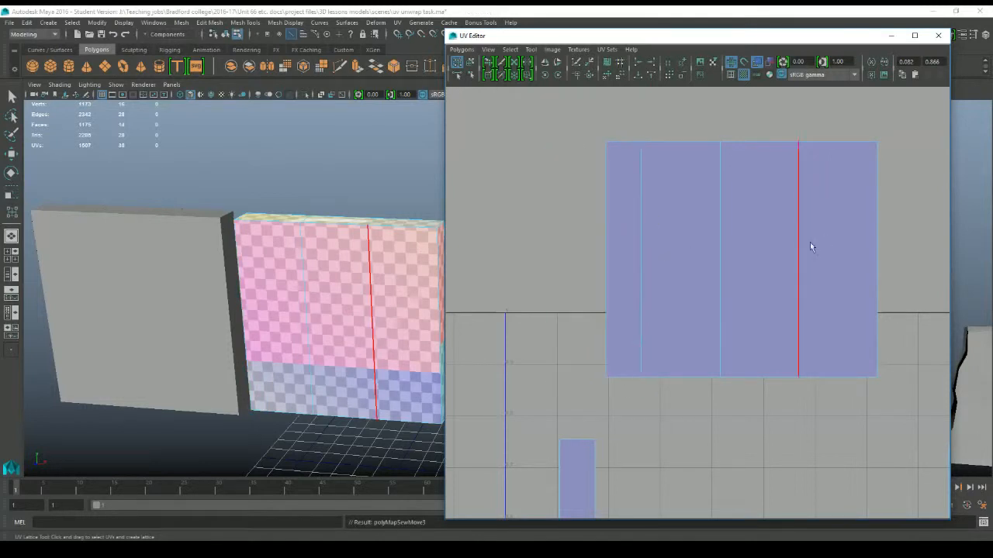
{"action": "scroll", "coordinate": [814, 253], "scroll_direction": "down", "scroll_amount": 3}
{"action": "right_click_drag", "start_coordinate": [839, 289], "coordinate": [840, 256], "text": "shift"}
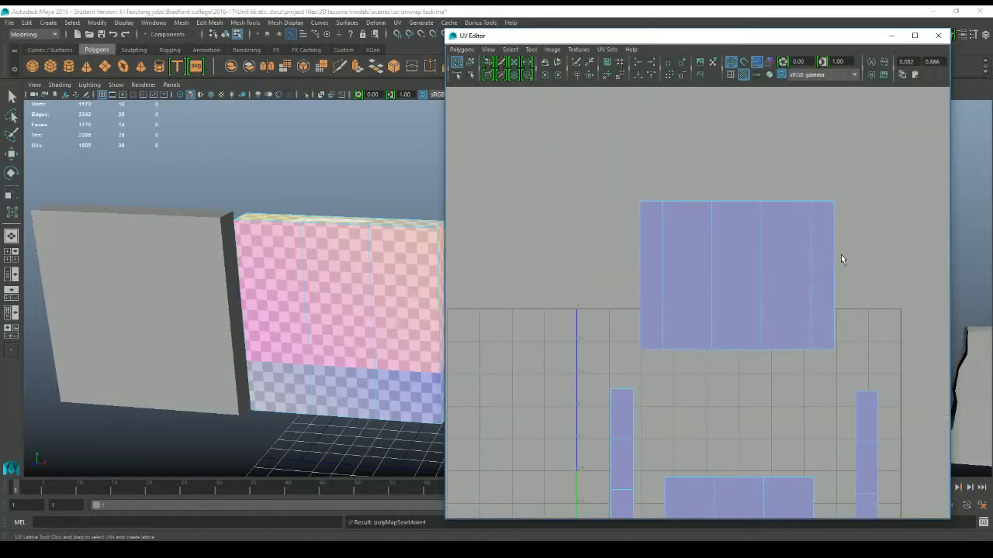
- Select the two vertical edges joining the narrow side strips to the upper shell's wide panels, and apply Cut UVs
{"action": "scroll", "coordinate": [768, 271], "scroll_direction": "down", "scroll_amount": 2}
{"action": "left_click", "coordinate": [731, 271]}
{"action": "scroll", "coordinate": [736, 268], "scroll_direction": "up", "scroll_amount": 2}
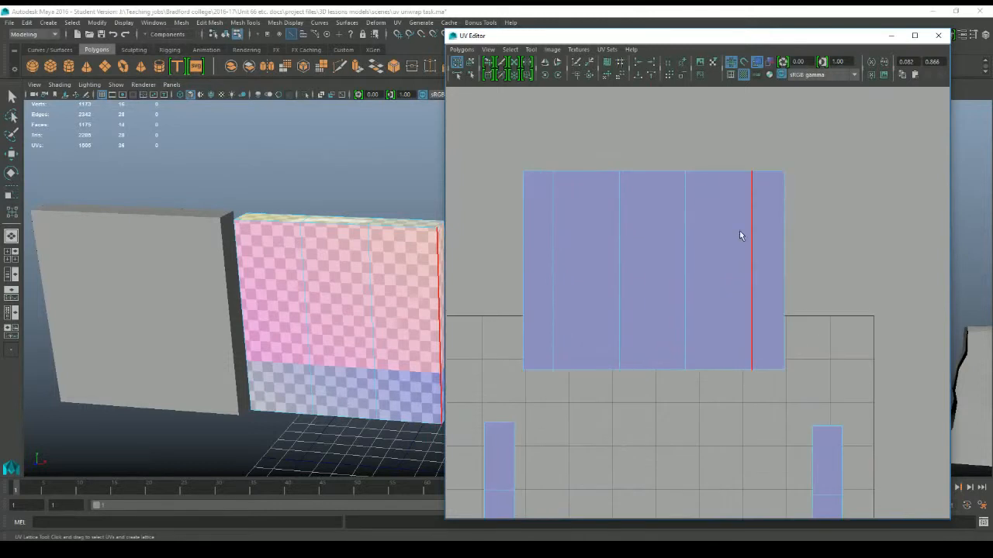
{"action": "right_click_drag", "start_coordinate": [752, 232], "coordinate": [774, 253]}
{"action": "left_click", "coordinate": [780, 252]}
{"action": "left_click", "coordinate": [592, 275]}
{"action": "left_click", "coordinate": [584, 280]}
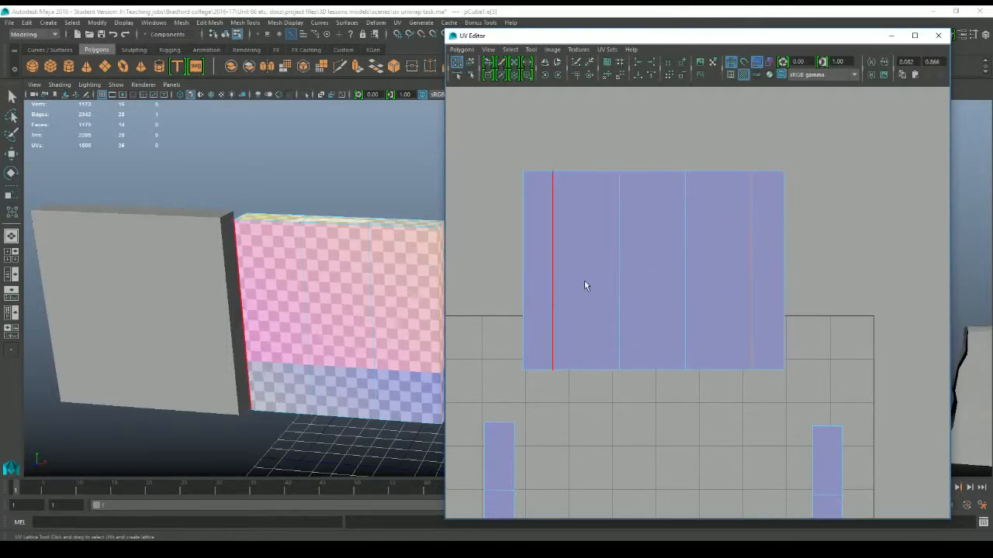
{"action": "left_click", "coordinate": [591, 270]}
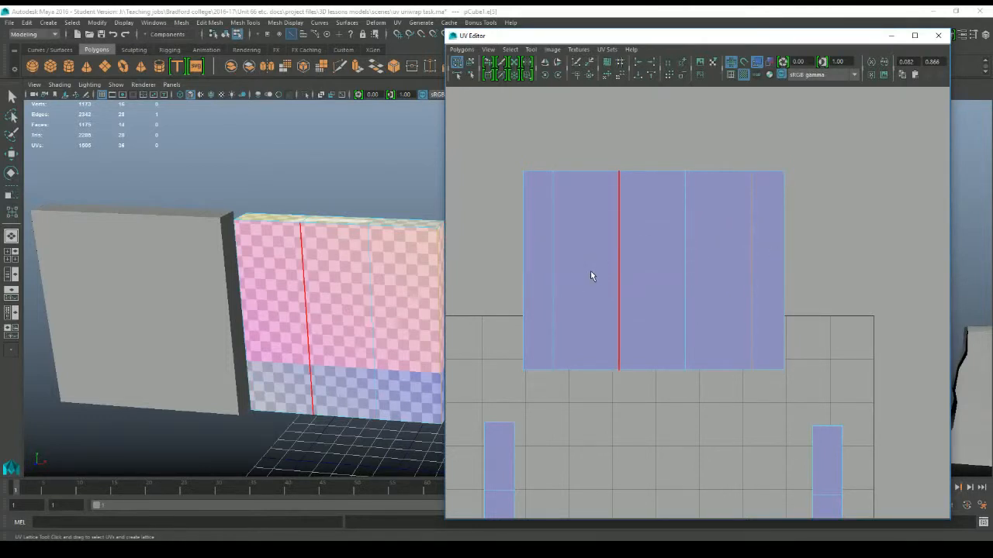
{"action": "left_click", "coordinate": [572, 243]}
{"action": "left_click", "coordinate": [567, 261]}
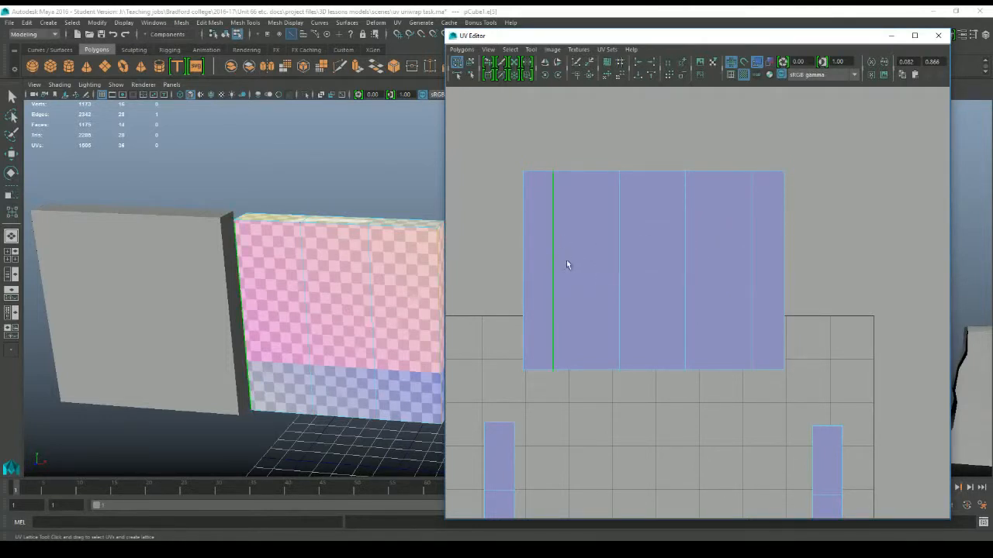
{"action": "left_click", "coordinate": [740, 253]}
{"action": "left_click", "coordinate": [591, 269]}
{"action": "left_click", "coordinate": [580, 262]}
{"action": "left_click", "coordinate": [762, 264]}
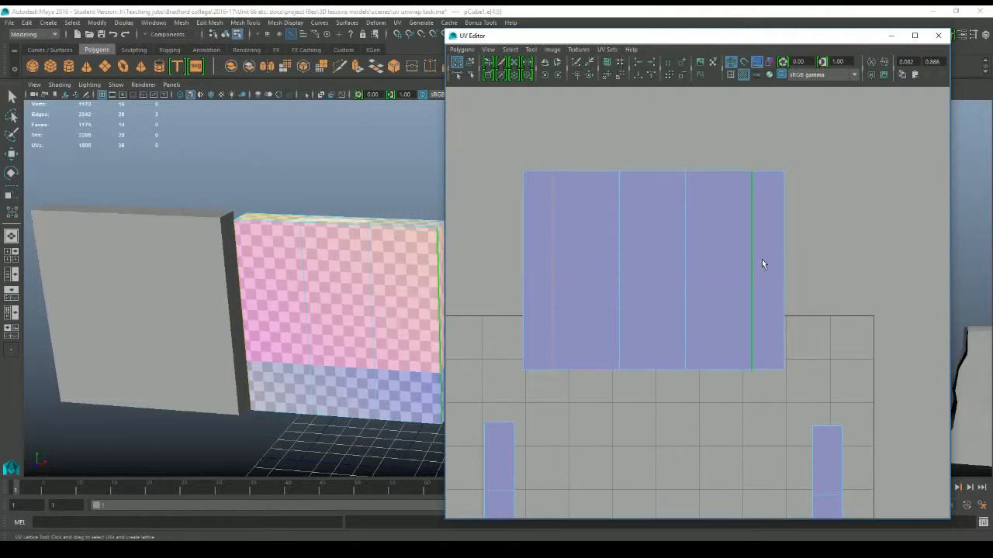
{"action": "left_click", "coordinate": [616, 246]}
{"action": "right_click_drag", "start_coordinate": [587, 236], "coordinate": [526, 238], "text": "shift"}
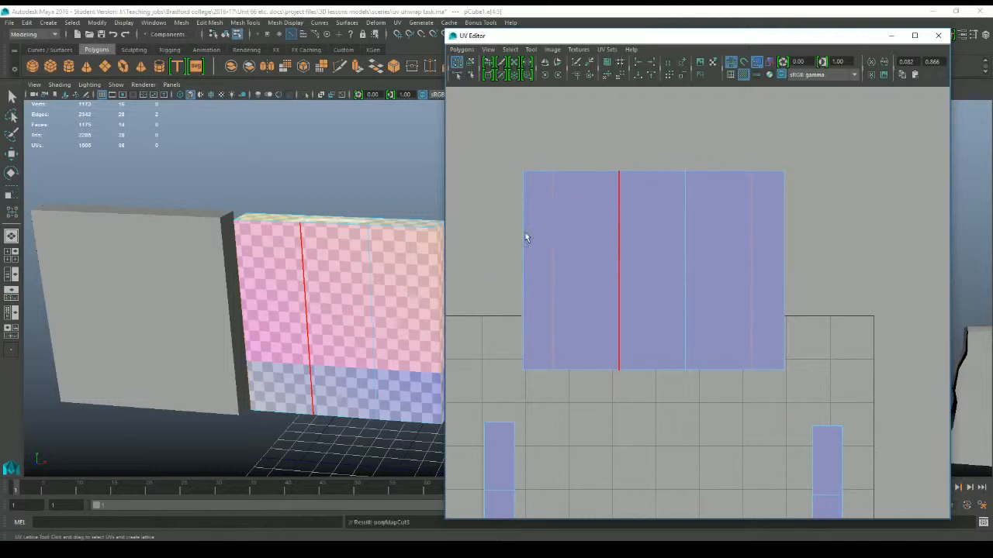
{"action": "left_click", "coordinate": [596, 218]}
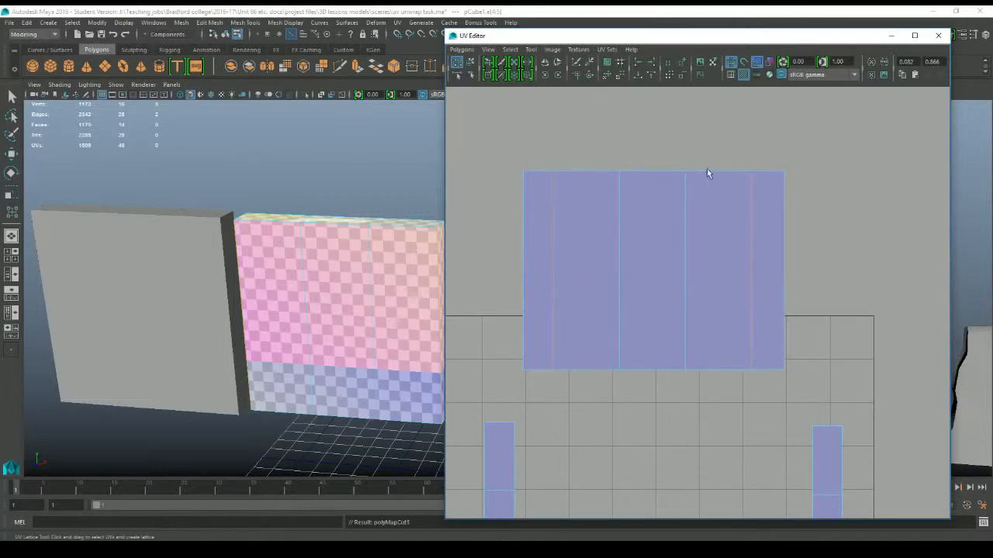
- Move the two cut side strips outward with the Move UV Shell tool, one to the left and one to the right of the wide panels
{"action": "left_click", "coordinate": [470, 64]}
{"action": "left_click", "coordinate": [533, 224]}
{"action": "scroll", "coordinate": [696, 246], "scroll_direction": "up", "scroll_amount": 1}
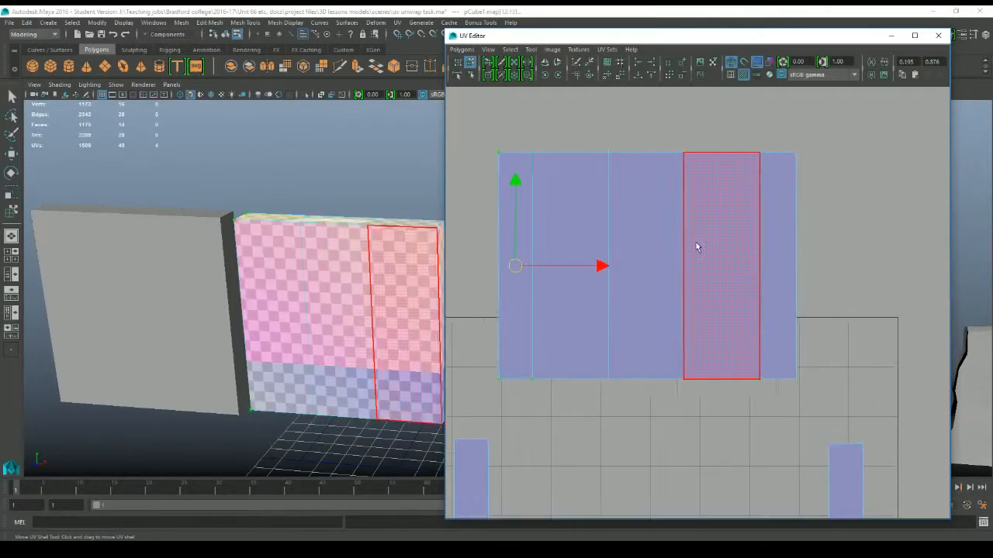
{"action": "scroll", "coordinate": [554, 277], "scroll_direction": "down", "scroll_amount": 3}
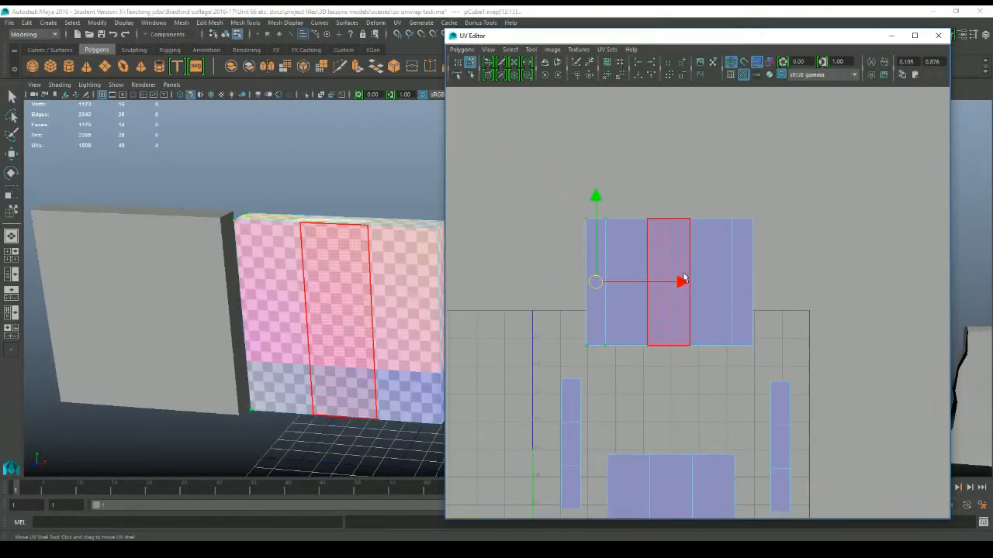
{"action": "left_click_drag", "start_coordinate": [683, 279], "coordinate": [629, 282]}
{"action": "left_click", "coordinate": [734, 277]}
{"action": "left_click_drag", "start_coordinate": [831, 281], "coordinate": [889, 281]}
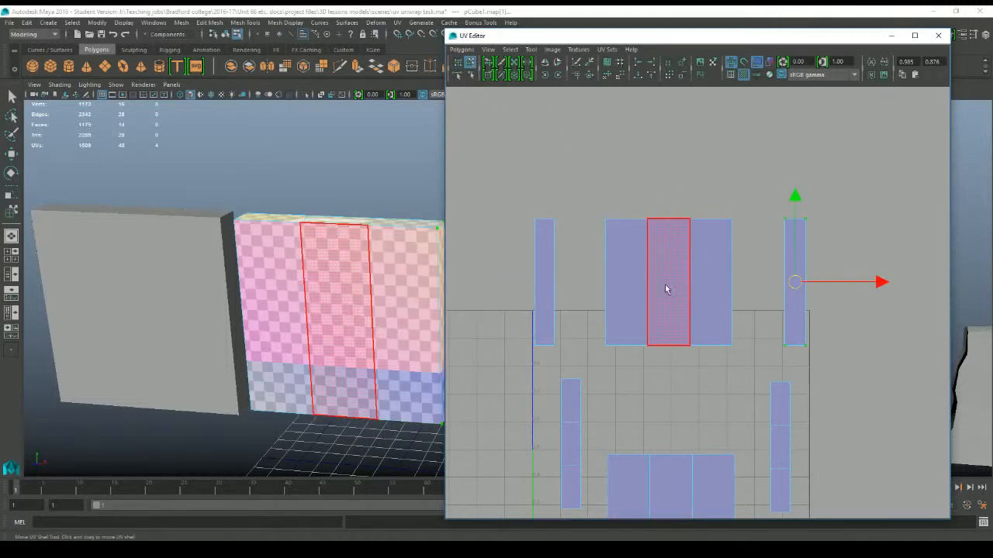
- Try the Grab UV Tool on the upper shell's top inner corner point, and undo the deformation
{"action": "middle_click_drag", "start_coordinate": [665, 289], "coordinate": [693, 203], "text": "alt"}
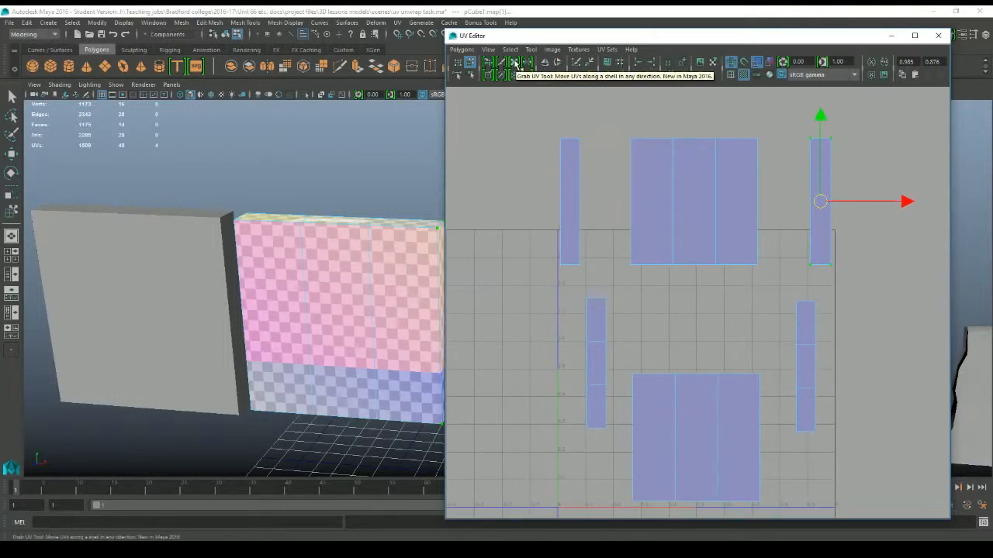
{"action": "left_click", "coordinate": [515, 65]}
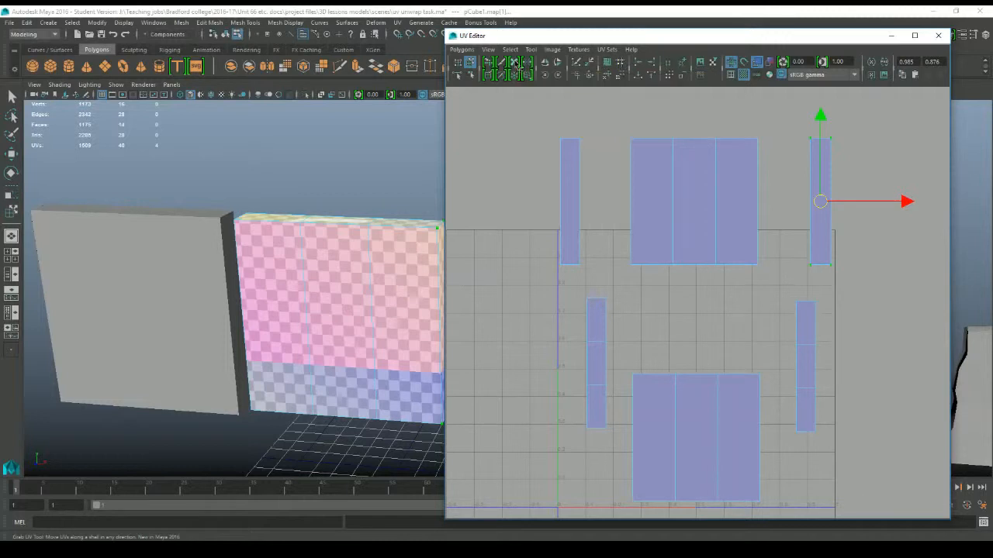
{"action": "mouse_move", "coordinate": [676, 144]}
{"action": "left_mouse_down"}
{"action": "mouse_move", "coordinate": [678, 101]}
{"action": "mouse_move", "coordinate": [672, 155]}
{"action": "left_mouse_up"}
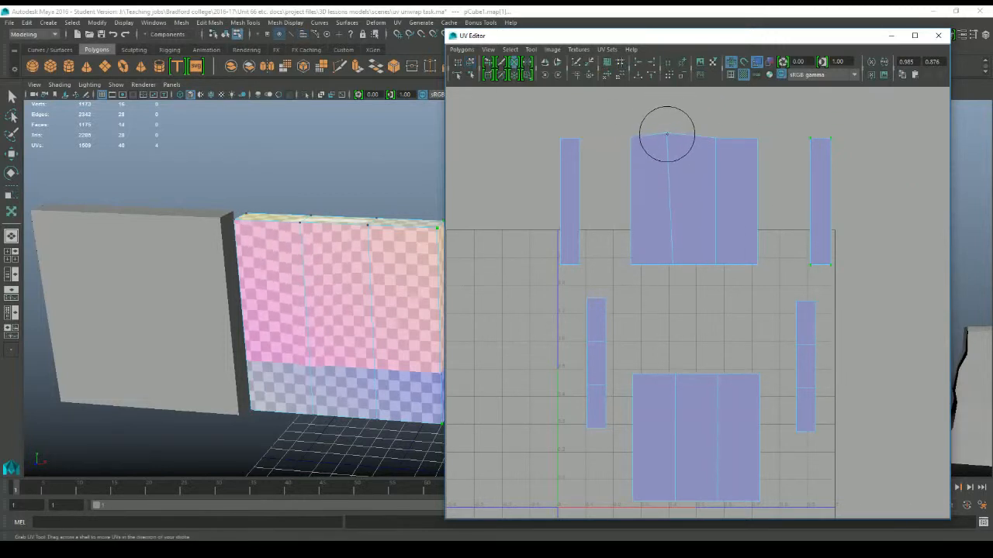
{"action": "key", "text": "ctrl+z"}
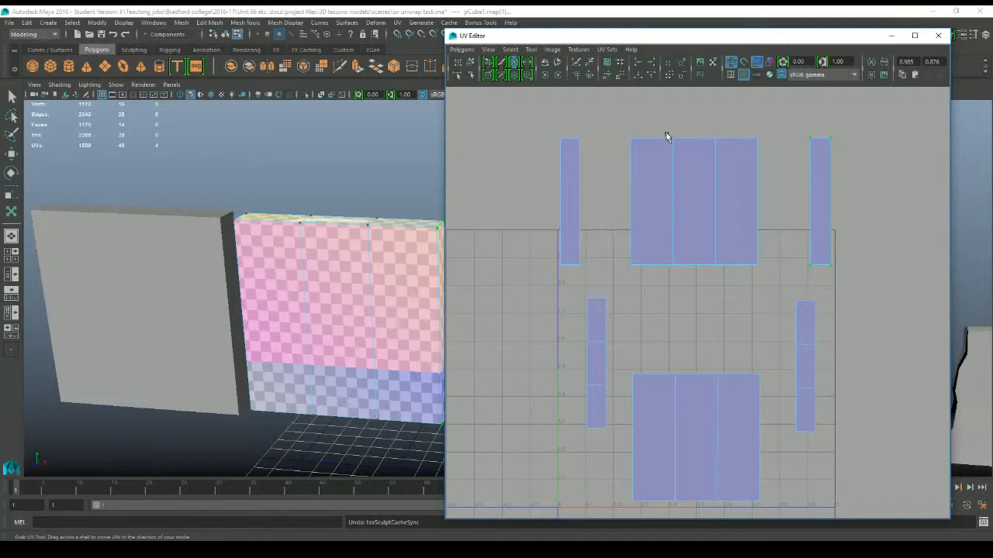
- Cut along both inner vertical edges of the upper and lower three-panel shells with the Cut UV Tool
{"action": "left_click", "coordinate": [502, 67]}
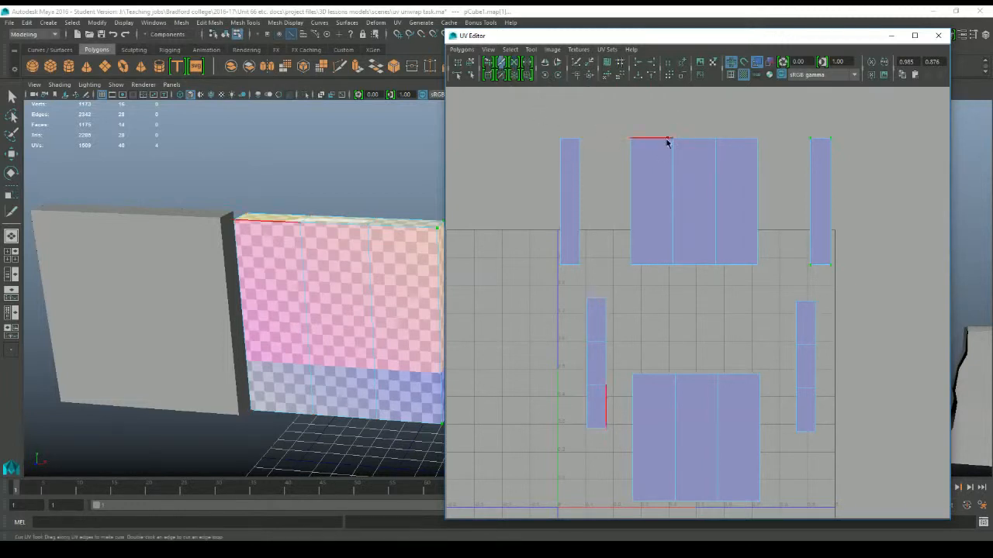
{"action": "left_click", "coordinate": [672, 214]}
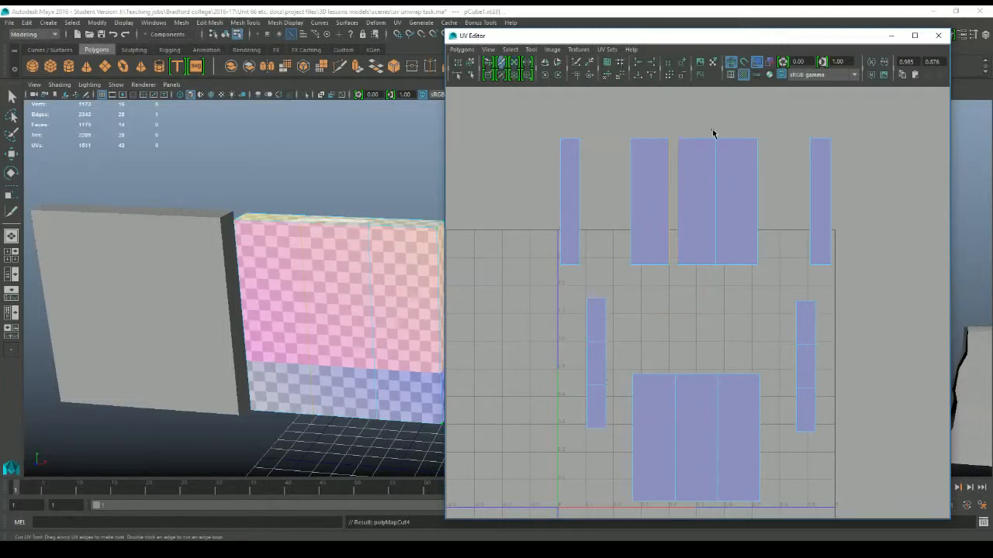
{"action": "left_click_drag", "start_coordinate": [714, 136], "coordinate": [712, 276]}
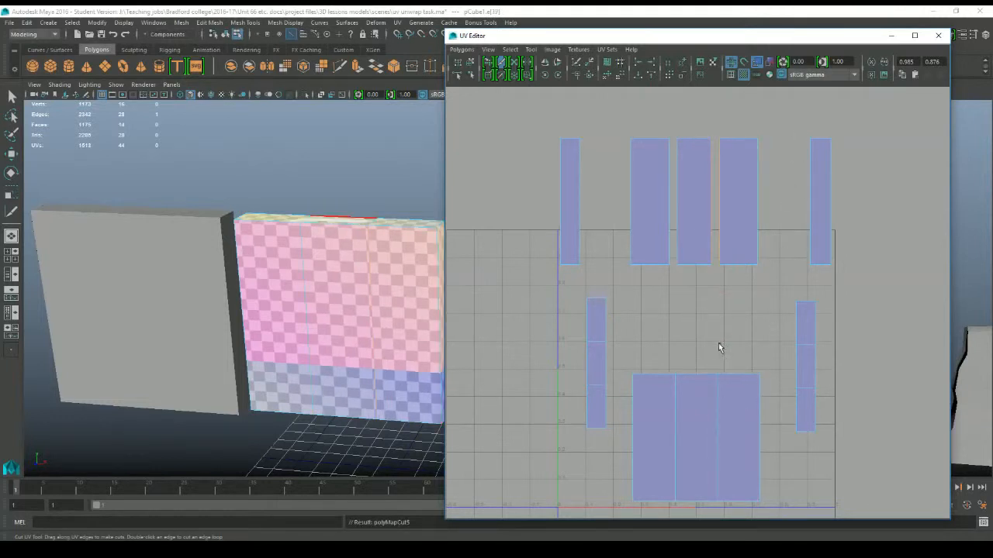
{"action": "left_click_drag", "start_coordinate": [715, 376], "coordinate": [716, 509]}
{"action": "left_click_drag", "start_coordinate": [673, 376], "coordinate": [687, 496]}
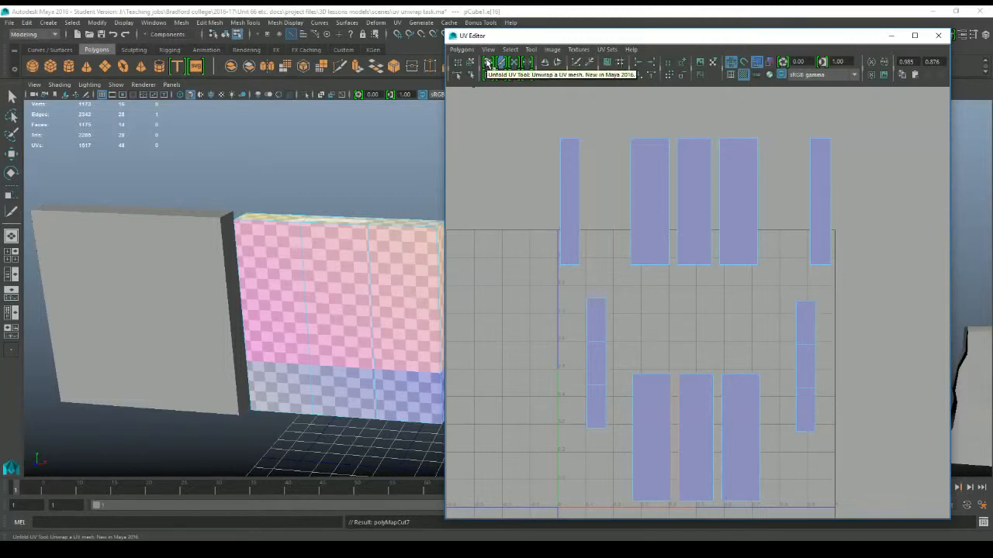
- Try the Unfold UV Tool across the upper and middle panels, and undo the stroke
{"action": "left_click", "coordinate": [487, 63]}
{"action": "mouse_move", "coordinate": [654, 166]}
{"action": "left_mouse_down"}
{"action": "mouse_move", "coordinate": [638, 213]}
{"action": "mouse_move", "coordinate": [632, 145]}
{"action": "mouse_move", "coordinate": [687, 279]}
{"action": "mouse_move", "coordinate": [760, 150]}
{"action": "mouse_move", "coordinate": [876, 207]}
{"action": "mouse_move", "coordinate": [807, 365]}
{"action": "mouse_move", "coordinate": [696, 456]}
{"action": "mouse_move", "coordinate": [696, 395]}
{"action": "mouse_move", "coordinate": [876, 381]}
{"action": "mouse_move", "coordinate": [638, 250]}
{"action": "mouse_move", "coordinate": [592, 195]}
{"action": "mouse_move", "coordinate": [769, 395]}
{"action": "mouse_move", "coordinate": [721, 335]}
{"action": "left_mouse_up"}
{"action": "key", "text": "ctrl+z"}
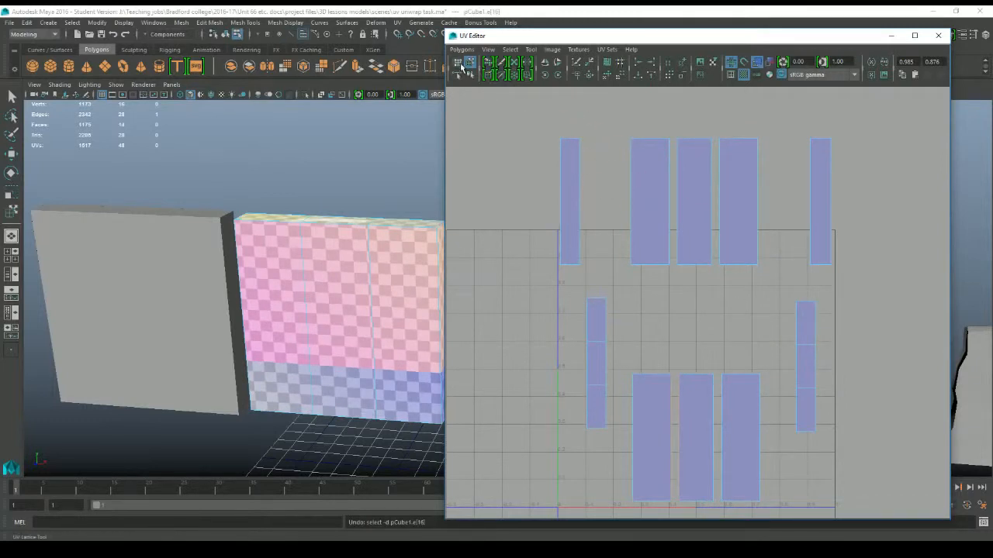
- Undo the cuts along the inner vertical edges of the upper and lower three-panel shells
{"action": "key", "text": "q"}
{"action": "right_click_drag", "start_coordinate": [642, 149], "coordinate": [665, 132]}
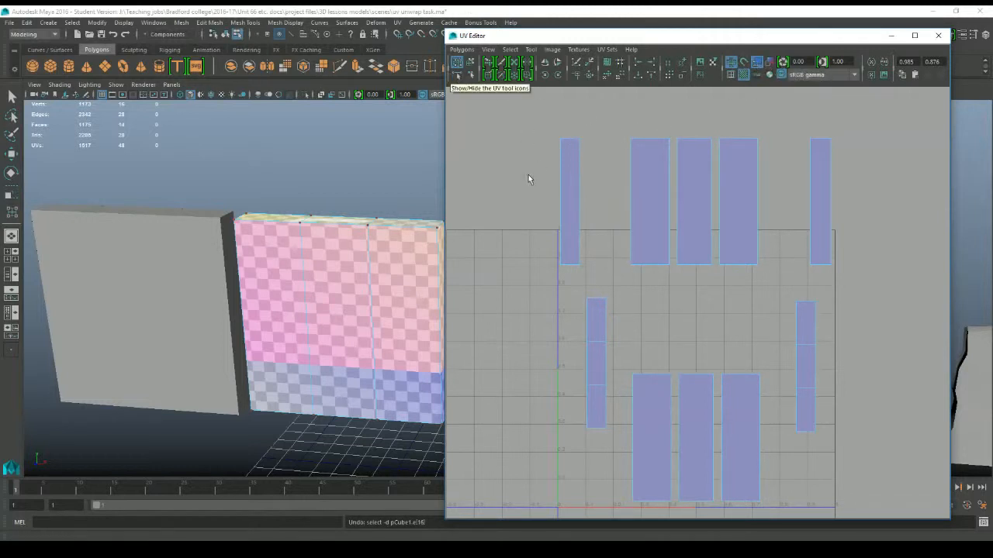
{"action": "right_click_drag", "start_coordinate": [568, 152], "coordinate": [595, 152]}
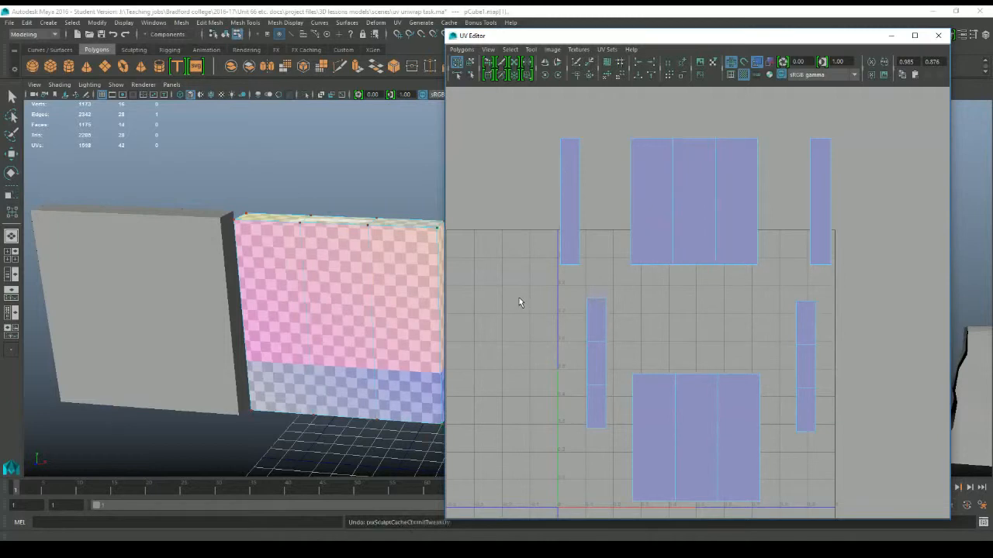
{"action": "key", "text": "ctrl+z"}
- Select the middle face on the panelled cube's top in face mode and move it upward to form sloped shoulders
{"action": "left_click_drag", "start_coordinate": [354, 223], "coordinate": [295, 151], "text": "alt"}
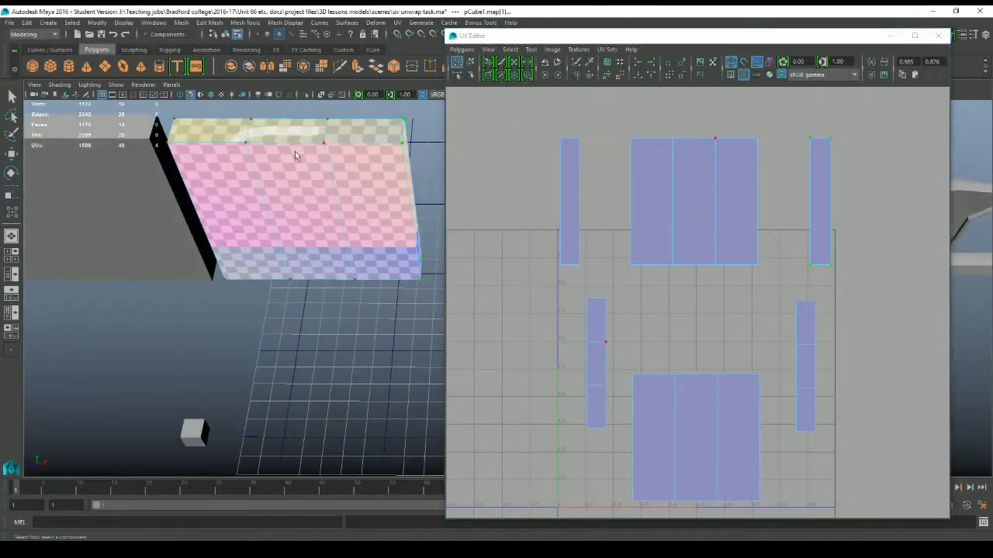
{"action": "right_click", "coordinate": [298, 136]}
{"action": "right_click_drag", "start_coordinate": [298, 135], "coordinate": [299, 163]}
{"action": "left_click", "coordinate": [294, 134]}
{"action": "left_click_drag", "start_coordinate": [297, 172], "coordinate": [363, 216], "text": "alt"}
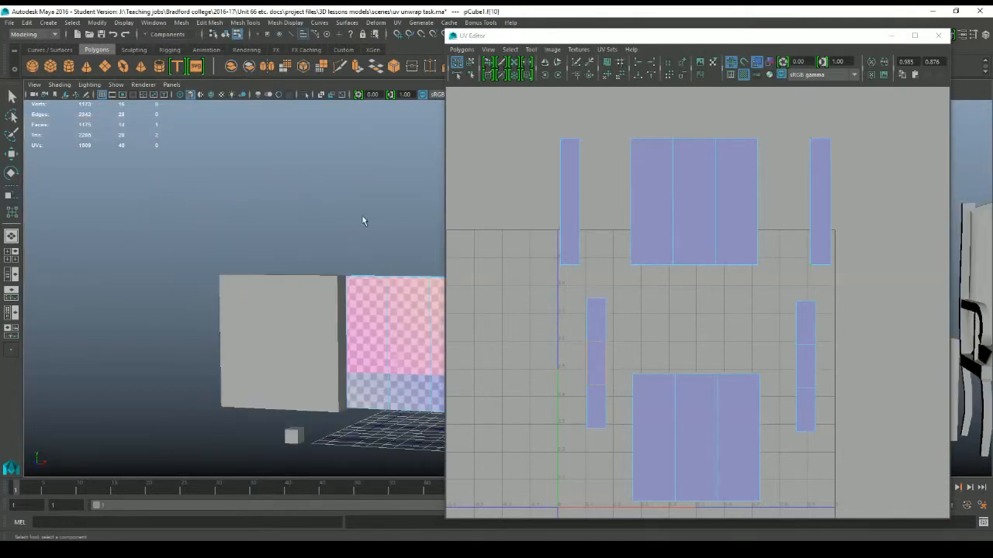
{"action": "key", "text": "w"}
{"action": "middle_click_drag", "start_coordinate": [410, 249], "coordinate": [357, 231], "text": "alt"}
{"action": "left_click_drag", "start_coordinate": [355, 204], "coordinate": [353, 158]}
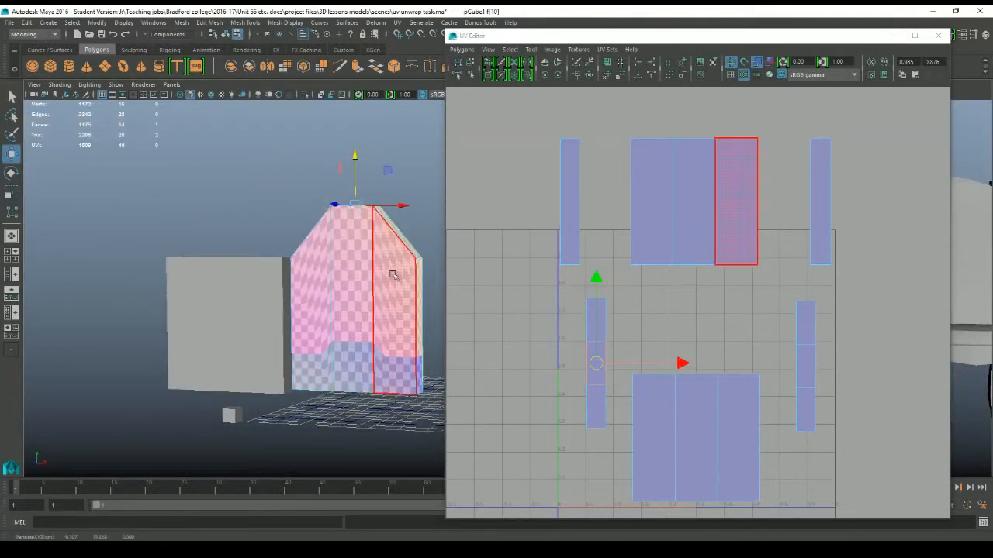
- Examine the checker pattern for stretching on the sloped side panels and the middle panel of the model
{"action": "right_click_drag", "start_coordinate": [384, 275], "coordinate": [286, 199], "text": "alt"}
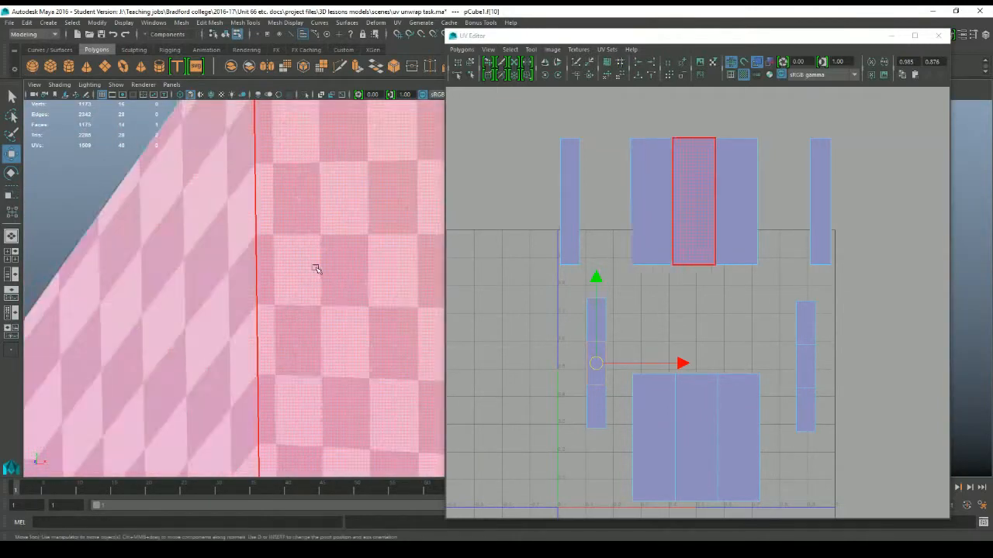
{"action": "left_click_drag", "start_coordinate": [315, 266], "coordinate": [324, 265], "text": "alt"}
{"action": "scroll", "coordinate": [333, 266], "scroll_direction": "down", "scroll_amount": 3}
{"action": "scroll", "coordinate": [740, 349], "scroll_direction": "down", "scroll_amount": 2}
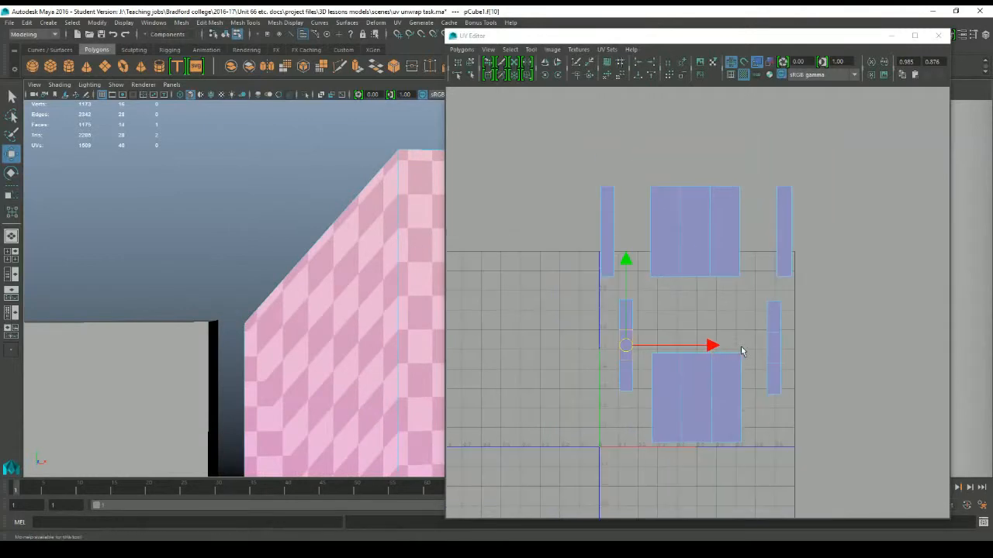
{"action": "scroll", "coordinate": [388, 303], "scroll_direction": "down", "scroll_amount": 3}
{"action": "left_click_drag", "start_coordinate": [388, 303], "coordinate": [364, 279], "text": "alt"}
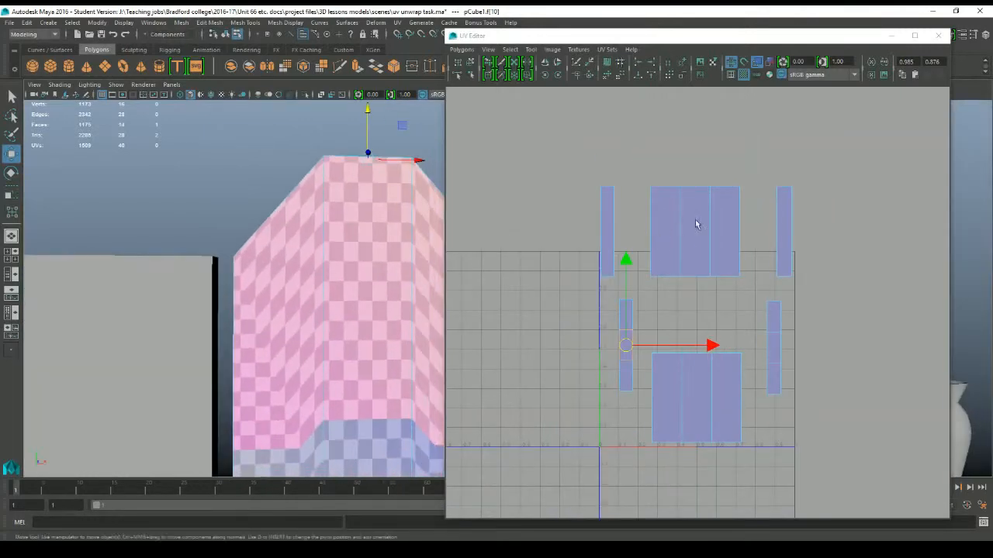
- Pick out the upper three-panel shell with the Move UV Shell Tool and compare its outline with the model's front
{"action": "left_click", "coordinate": [693, 222]}
{"action": "left_click", "coordinate": [472, 62]}
{"action": "left_click", "coordinate": [683, 231]}
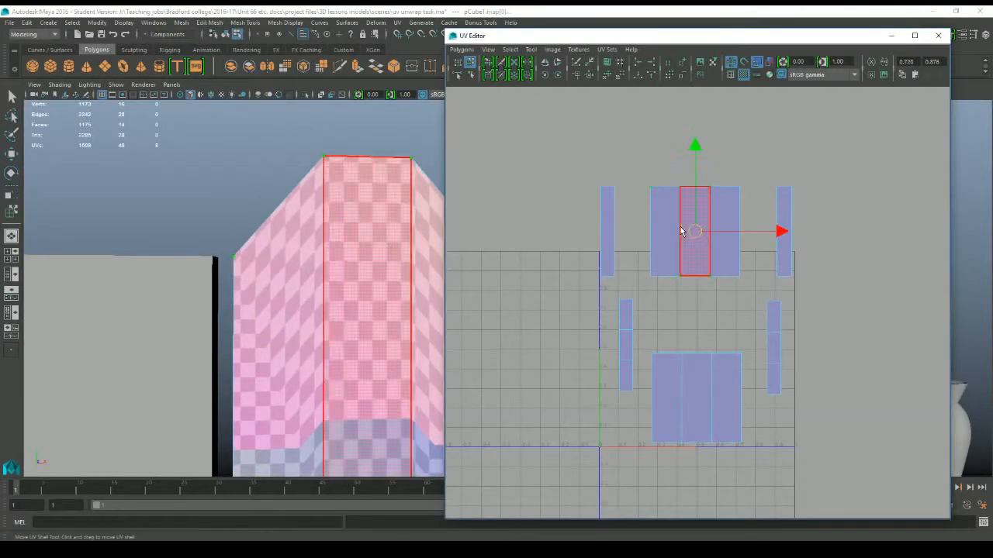
{"action": "scroll", "coordinate": [336, 243], "scroll_direction": "down", "scroll_amount": 3}
{"action": "middle_click_drag", "start_coordinate": [334, 242], "coordinate": [311, 207], "text": "alt"}
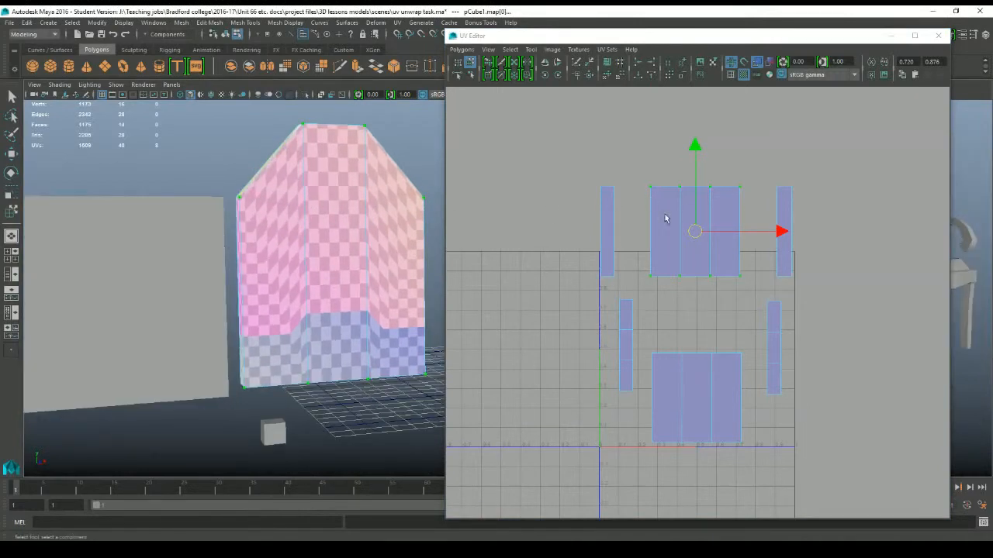
{"action": "left_click", "coordinate": [335, 233]}
{"action": "left_click_drag", "start_coordinate": [335, 232], "coordinate": [376, 208], "text": "alt"}
{"action": "left_click", "coordinate": [548, 230]}
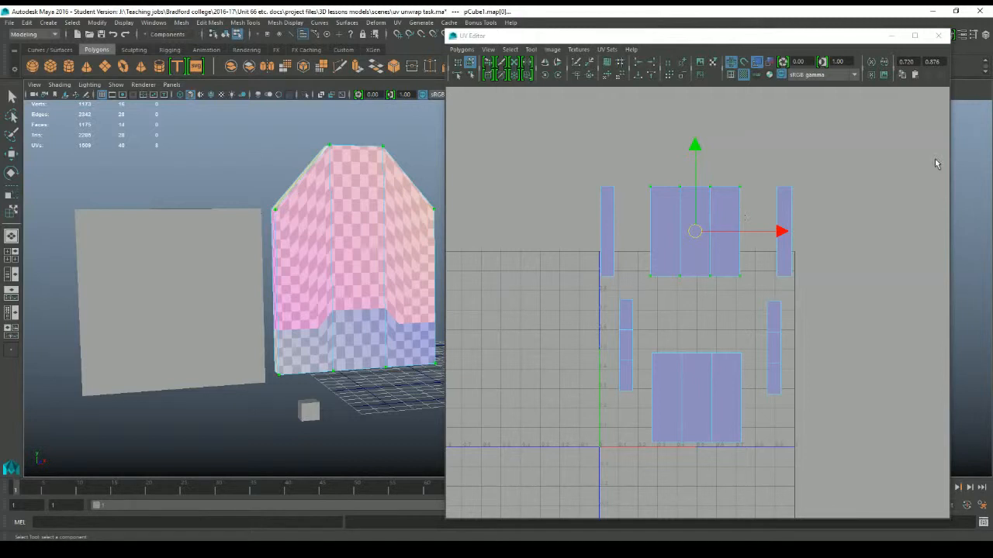
- Select the upper shell's two inner top UV points and move them up until the checker squares on the front look even
{"action": "left_click", "coordinate": [458, 65]}
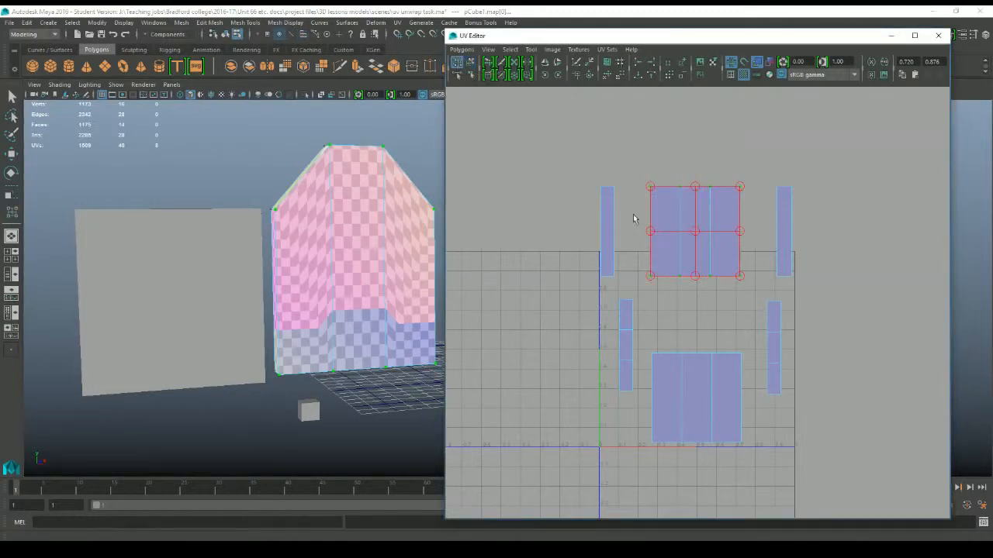
{"action": "right_click_drag", "start_coordinate": [665, 210], "coordinate": [706, 204]}
{"action": "scroll", "coordinate": [706, 204], "scroll_direction": "up", "scroll_amount": 3}
{"action": "left_click", "coordinate": [719, 317]}
{"action": "scroll", "coordinate": [709, 305], "scroll_direction": "up", "scroll_amount": 2}
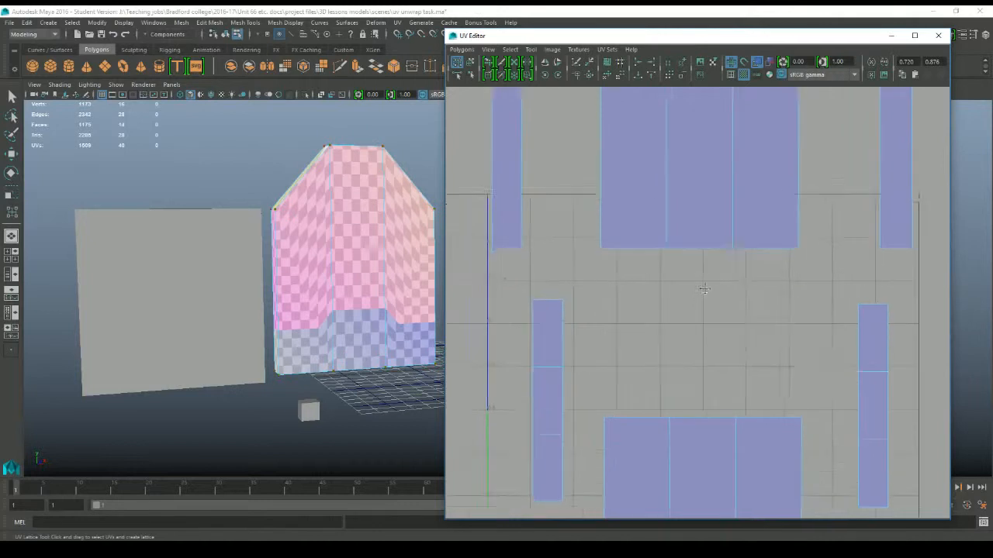
{"action": "middle_click_drag", "start_coordinate": [708, 169], "coordinate": [684, 254], "text": "alt"}
{"action": "left_click_drag", "start_coordinate": [643, 160], "coordinate": [737, 220]}
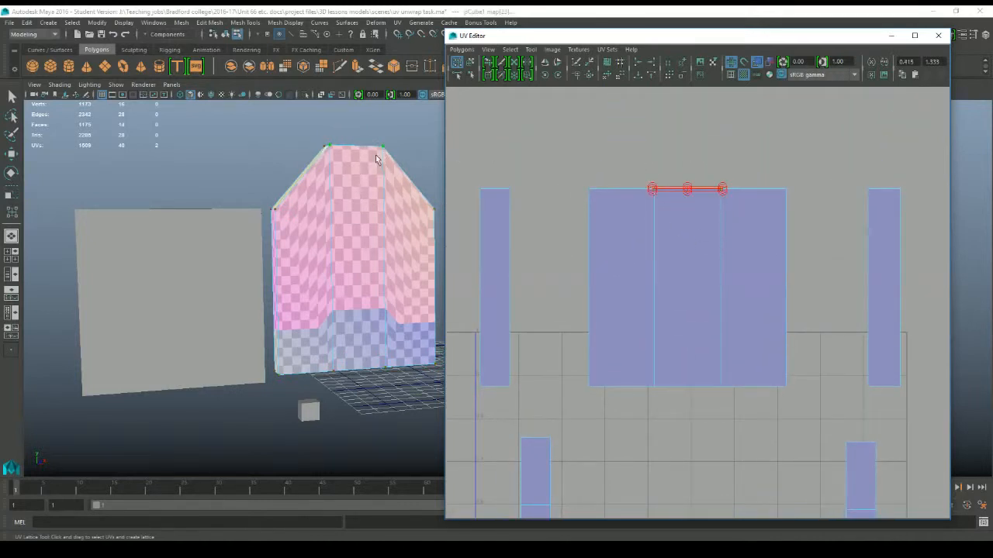
{"action": "key", "text": "w"}
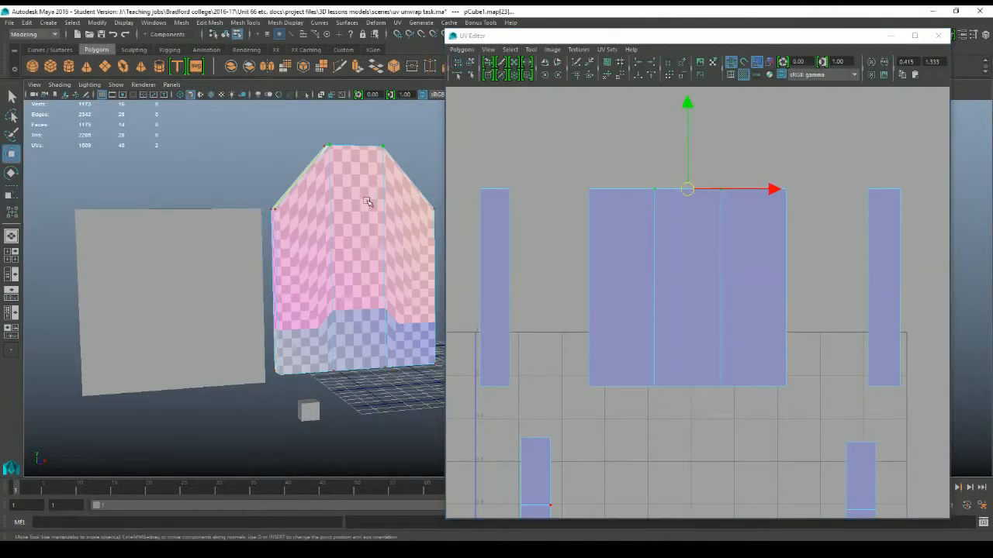
{"action": "scroll", "coordinate": [367, 201], "scroll_direction": "up", "scroll_amount": 5}
{"action": "scroll", "coordinate": [348, 255], "scroll_direction": "down", "scroll_amount": 3}
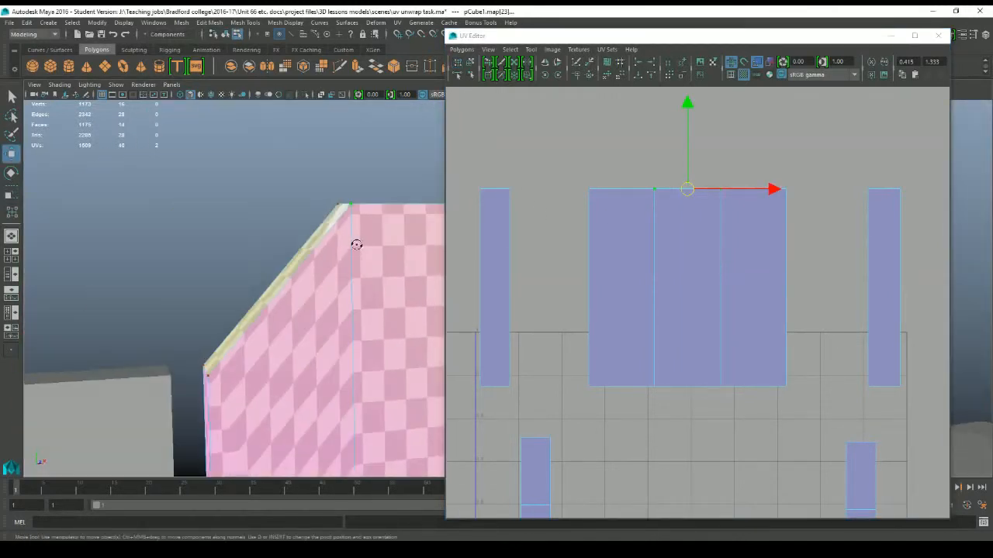
{"action": "left_click_drag", "start_coordinate": [357, 244], "coordinate": [312, 237], "text": "alt"}
{"action": "middle_click_drag", "start_coordinate": [312, 237], "coordinate": [281, 243], "text": "alt"}
{"action": "right_click_drag", "start_coordinate": [281, 244], "coordinate": [318, 236], "text": "alt"}
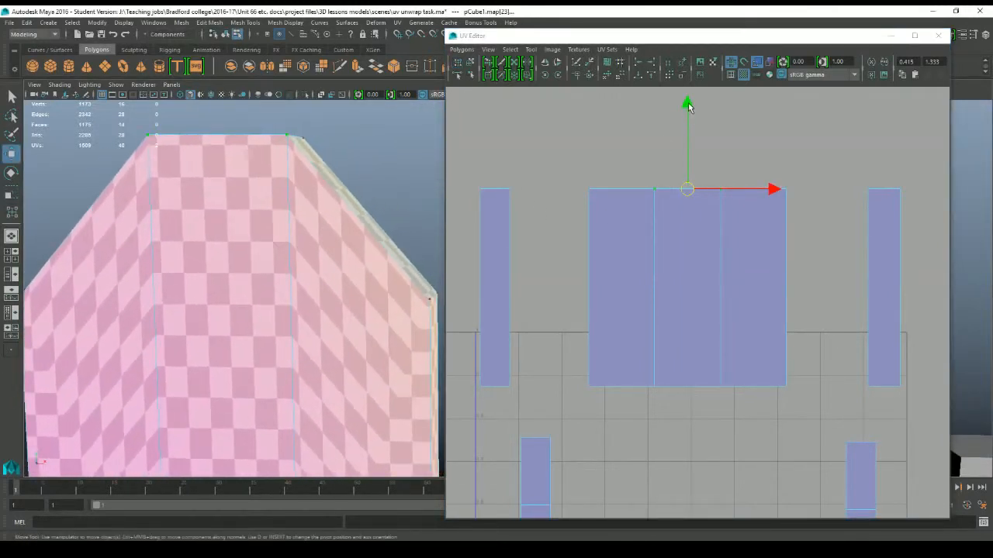
{"action": "left_click_drag", "start_coordinate": [688, 106], "coordinate": [689, 51]}
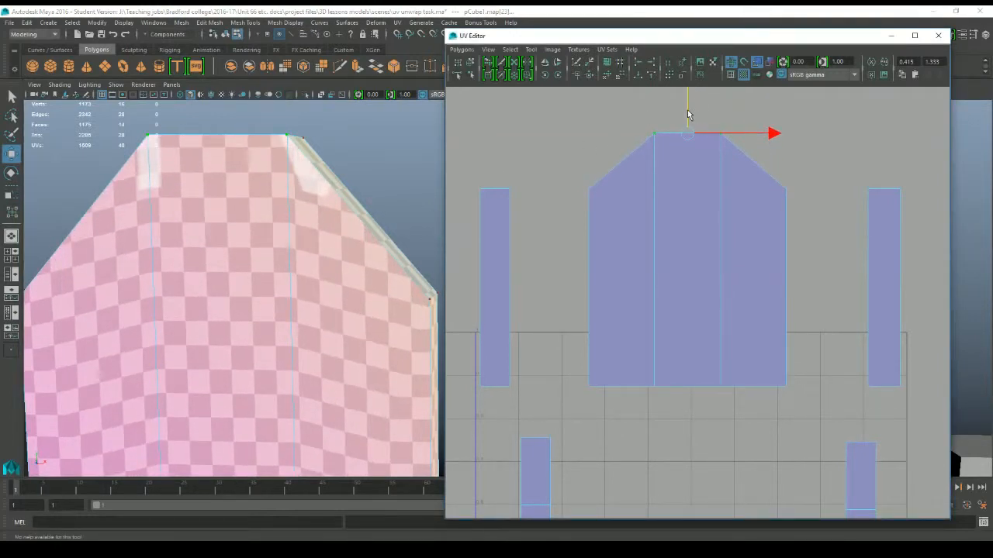
{"action": "mouse_move", "coordinate": [687, 115]}
{"action": "left_mouse_down"}
{"action": "mouse_move", "coordinate": [690, 90]}
{"action": "mouse_move", "coordinate": [693, 98]}
{"action": "left_mouse_up"}
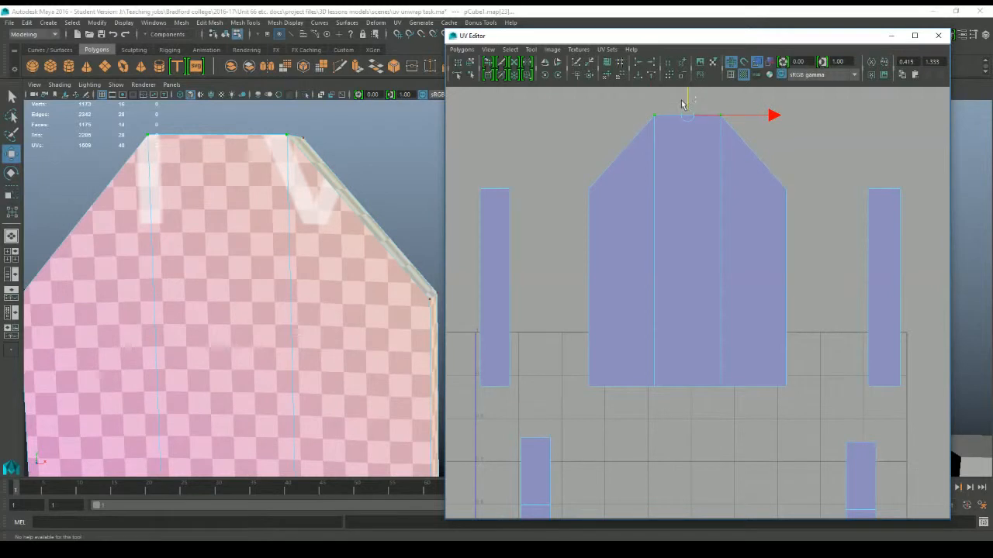
{"action": "scroll", "coordinate": [294, 308], "scroll_direction": "down", "scroll_amount": 3}
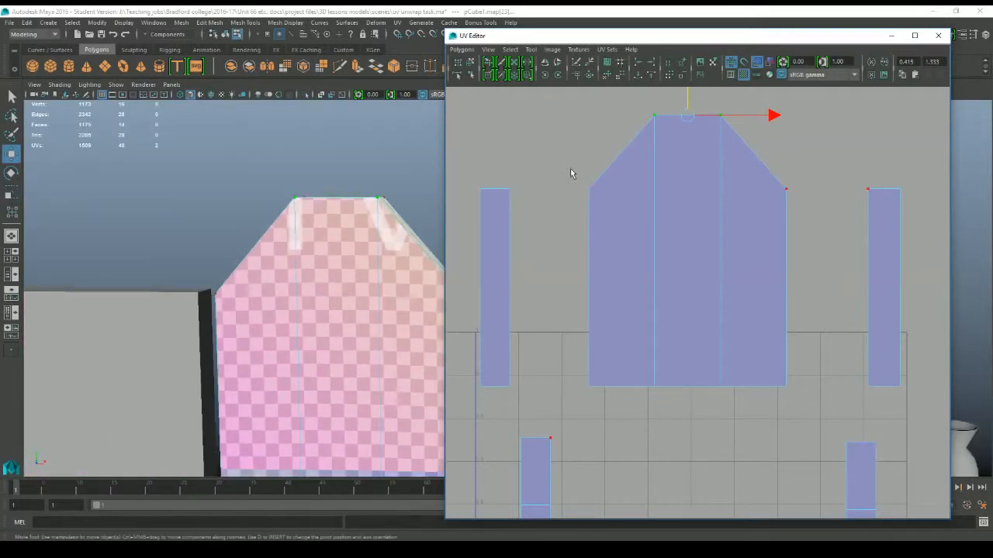
- Try moving the upper shell's two left border points sideways, and undo the move
{"action": "left_click_drag", "start_coordinate": [570, 170], "coordinate": [616, 210]}
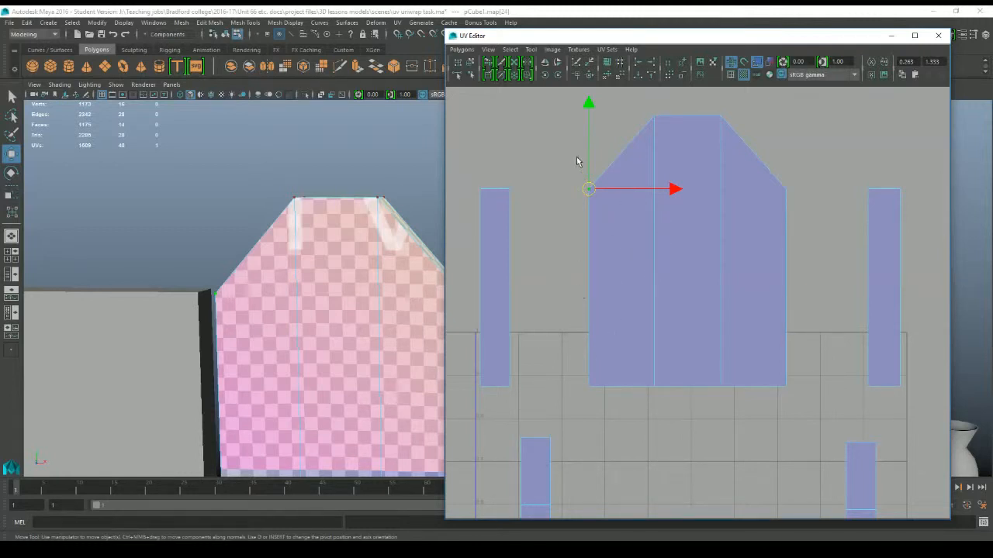
{"action": "key", "text": "d"}
{"action": "left_click_drag", "start_coordinate": [572, 184], "coordinate": [588, 385]}
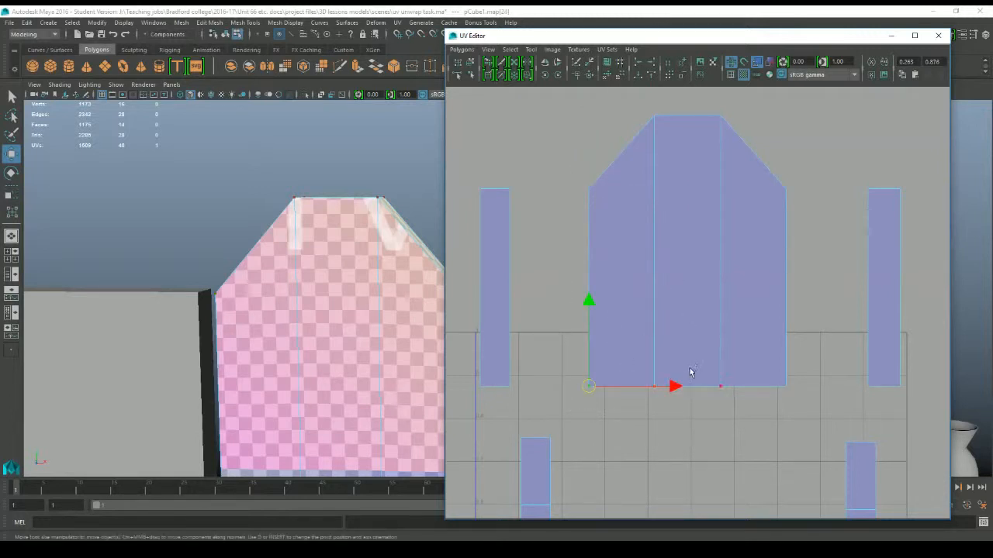
{"action": "left_click_drag", "start_coordinate": [571, 174], "coordinate": [596, 214], "text": "shift"}
{"action": "mouse_move", "coordinate": [674, 287]}
{"action": "left_mouse_down"}
{"action": "mouse_move", "coordinate": [609, 284]}
{"action": "mouse_move", "coordinate": [672, 288]}
{"action": "left_mouse_up"}
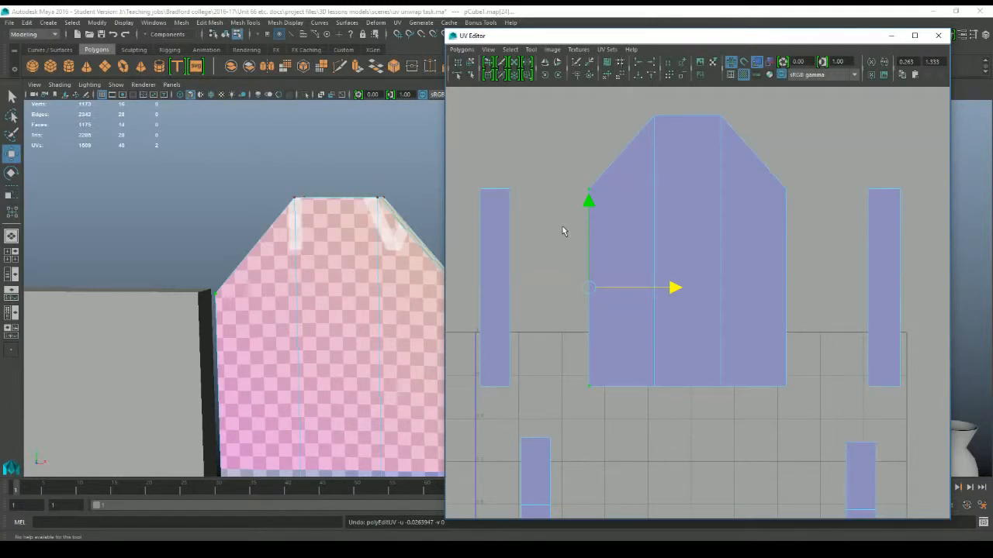
- Select the upper shell's left inner top point and compare the reshaped layout with the model, using the Move UV Shell Tool
{"action": "left_click_drag", "start_coordinate": [650, 108], "coordinate": [669, 137]}
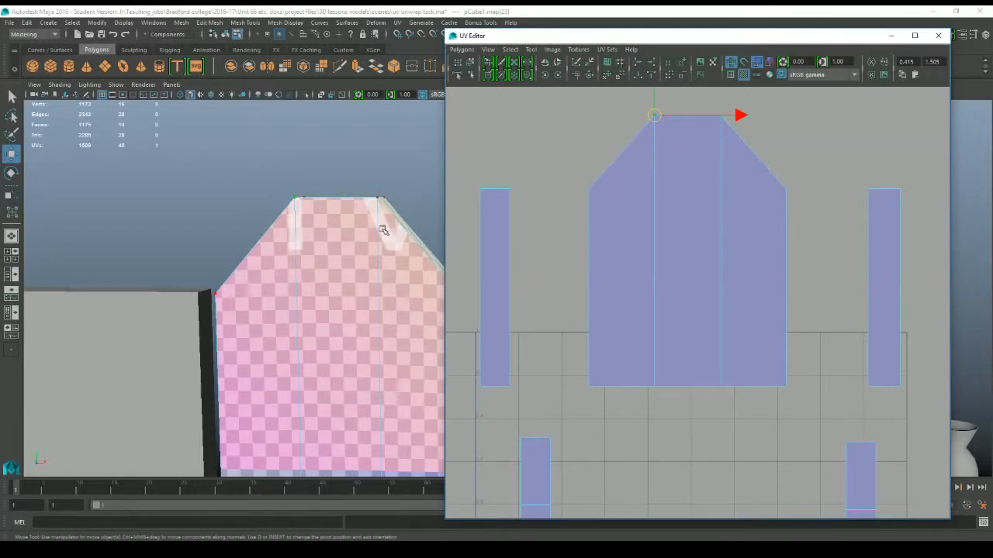
{"action": "scroll", "coordinate": [382, 230], "scroll_direction": "down", "scroll_amount": 5}
{"action": "middle_click_drag", "start_coordinate": [365, 277], "coordinate": [313, 248], "text": "alt"}
{"action": "left_click_drag", "start_coordinate": [313, 248], "coordinate": [340, 270], "text": "alt"}
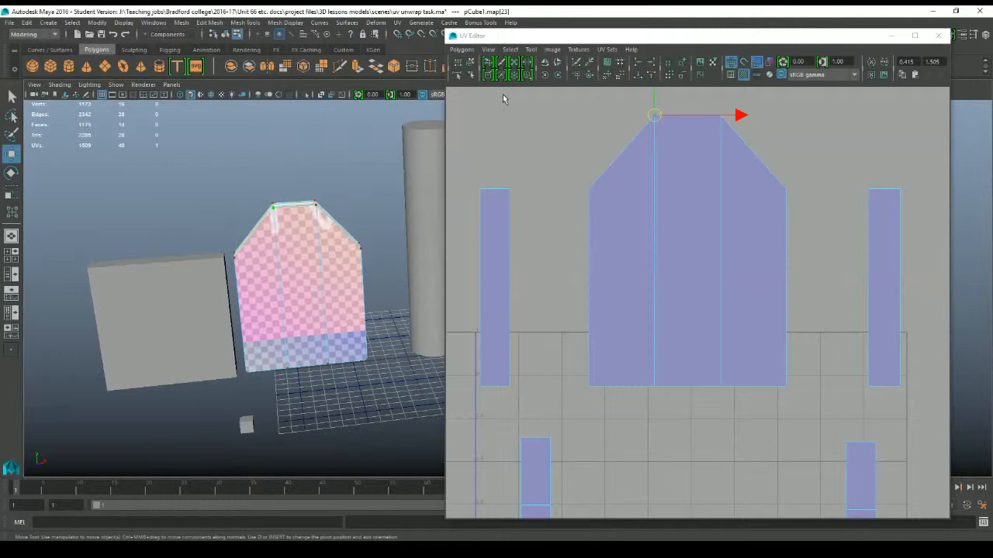
{"action": "left_click", "coordinate": [469, 62]}
{"action": "left_click", "coordinate": [632, 146]}
{"action": "scroll", "coordinate": [636, 140], "scroll_direction": "down", "scroll_amount": 1}
{"action": "left_click", "coordinate": [636, 139]}
{"action": "scroll", "coordinate": [543, 233], "scroll_direction": "down", "scroll_amount": 2}
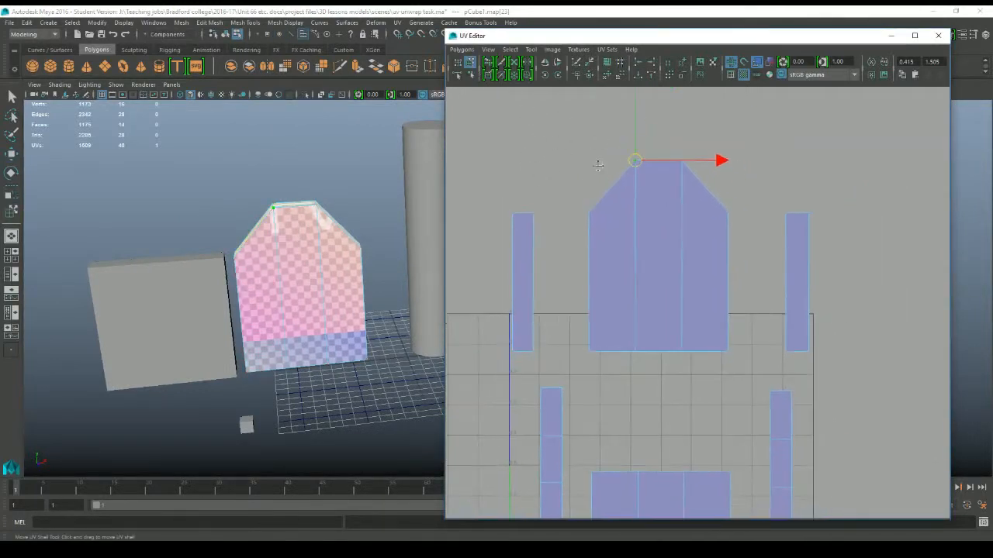
{"action": "scroll", "coordinate": [563, 195], "scroll_direction": "down", "scroll_amount": 1}
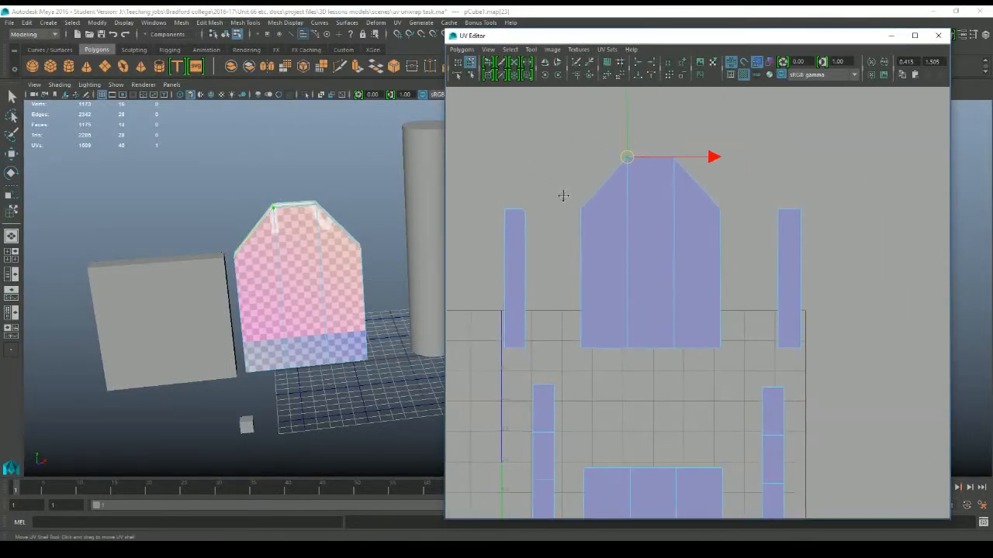
- Open the UV Snapshot options and check the images save folder without changing the file location
{"action": "left_click", "coordinate": [462, 48]}
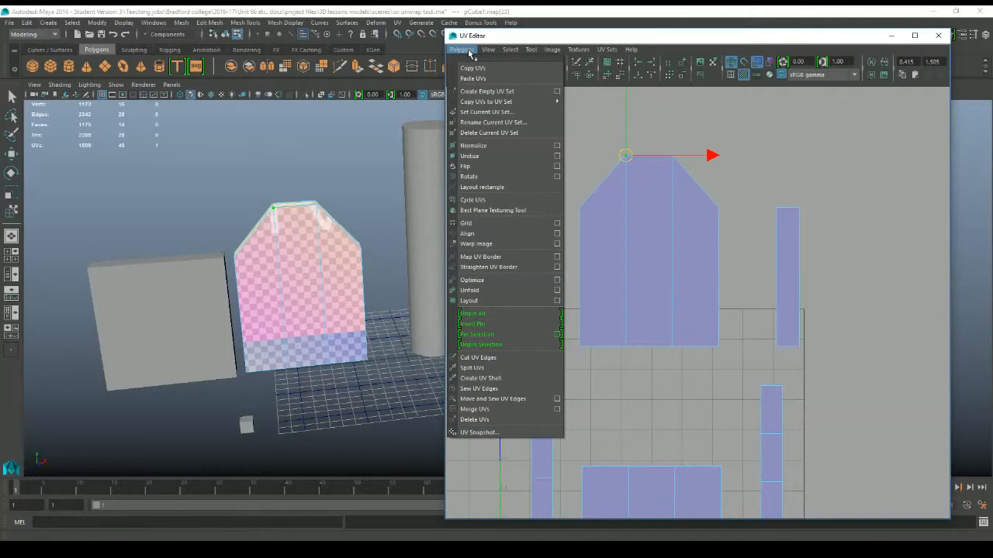
{"action": "left_click", "coordinate": [502, 436]}
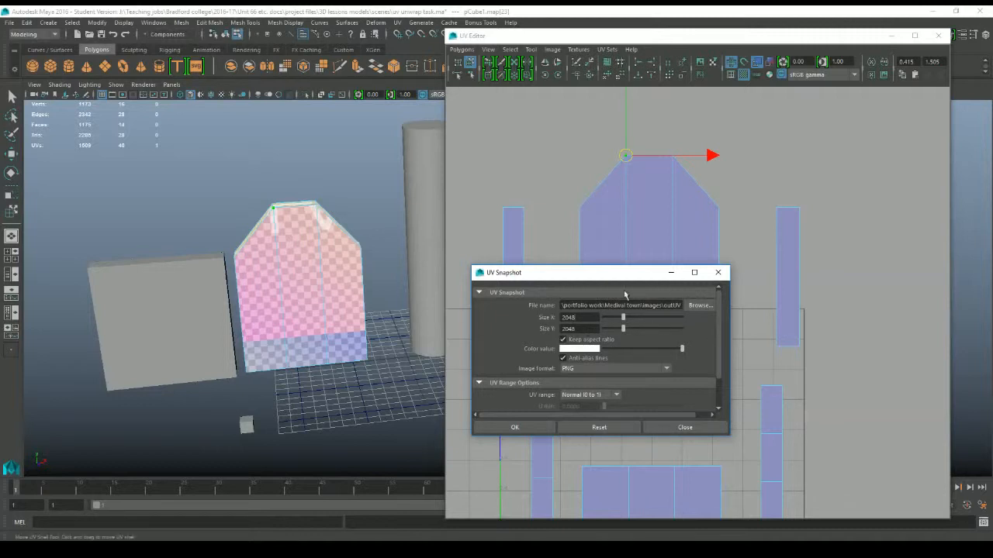
{"action": "left_click", "coordinate": [704, 310]}
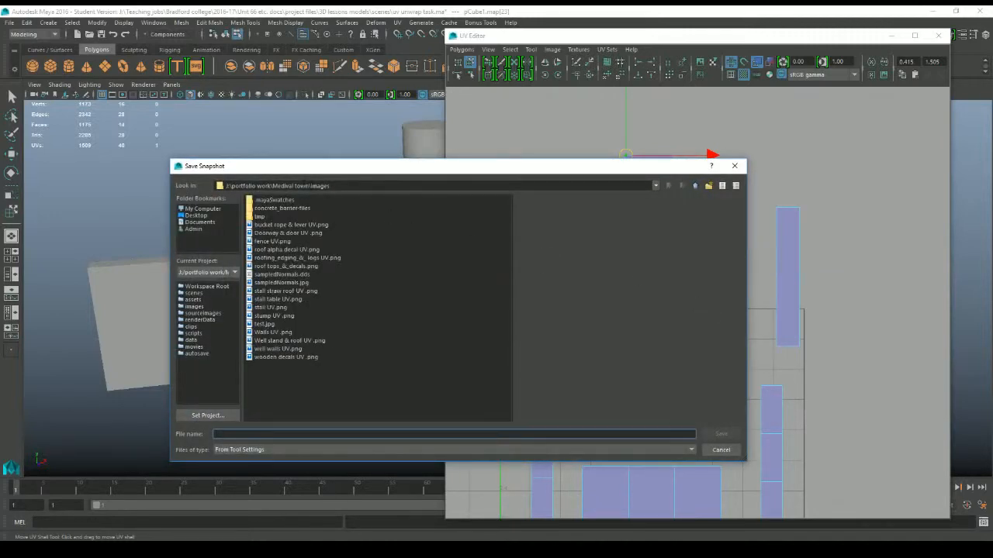
{"action": "double_click", "coordinate": [321, 186]}
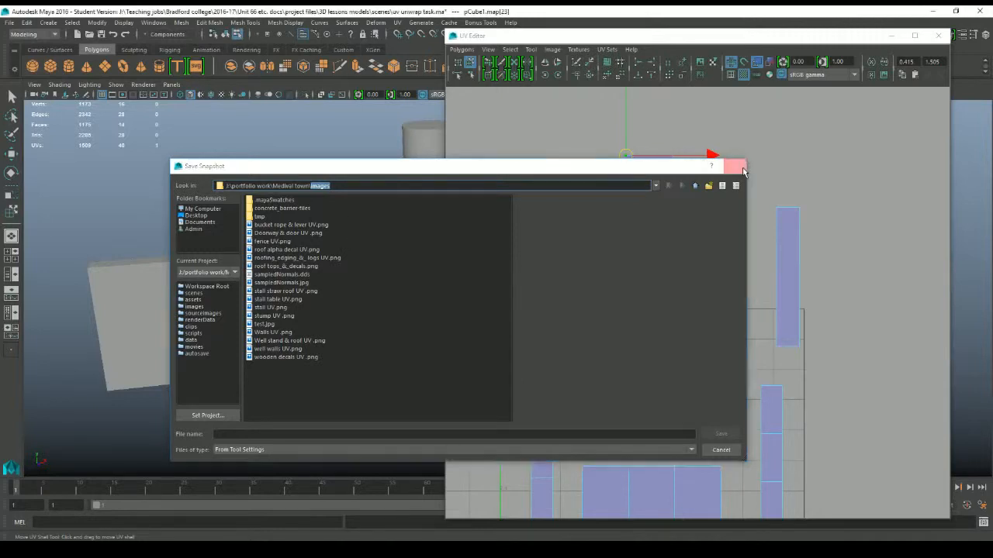
{"action": "left_click", "coordinate": [735, 166]}
- Save the UV snapshot as a 2048 by 2048 PNG named outUV with the Normal (0 to 1) range
{"action": "left_click", "coordinate": [616, 373]}
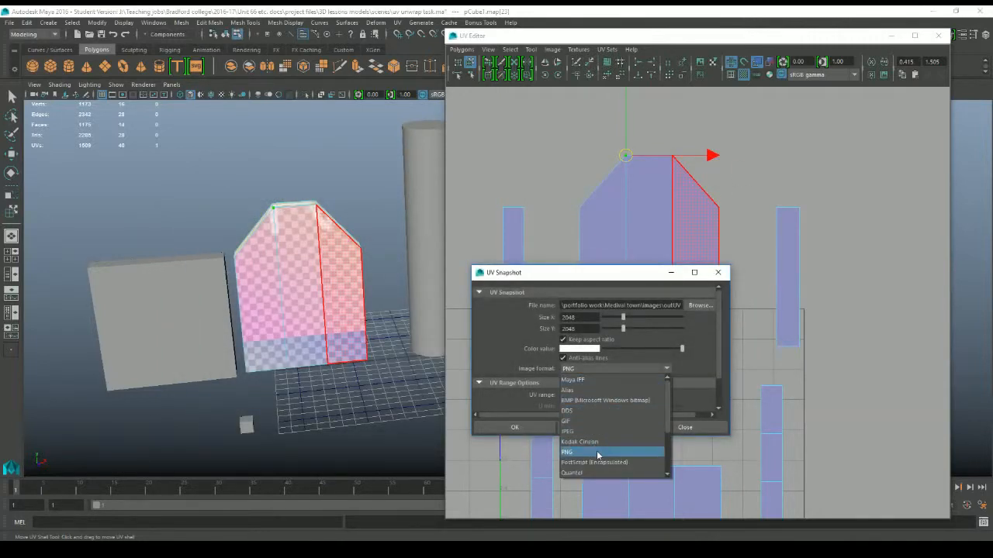
{"action": "left_click", "coordinate": [598, 444]}
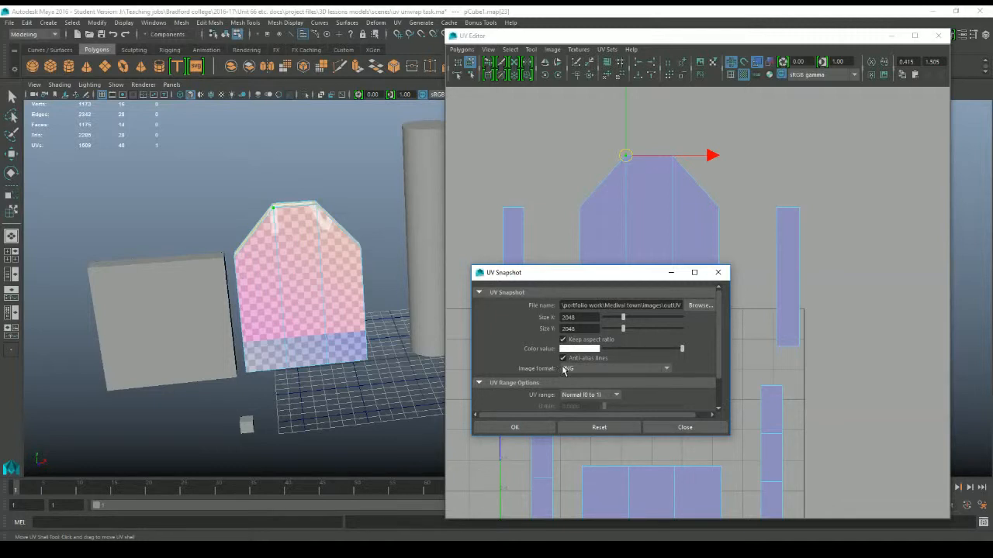
{"action": "left_click_drag", "start_coordinate": [587, 271], "coordinate": [598, 192]}
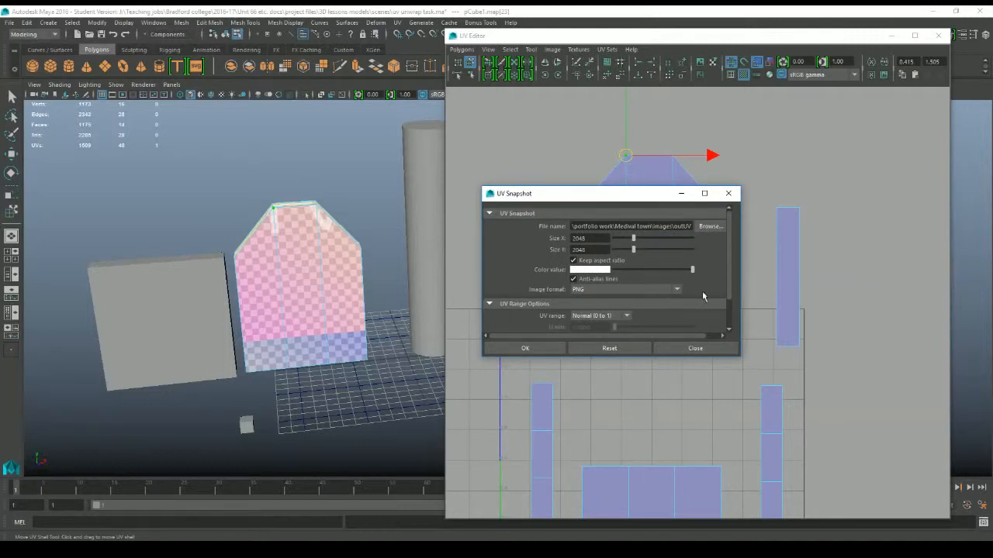
{"action": "scroll", "coordinate": [636, 322], "scroll_direction": "down", "scroll_amount": 2}
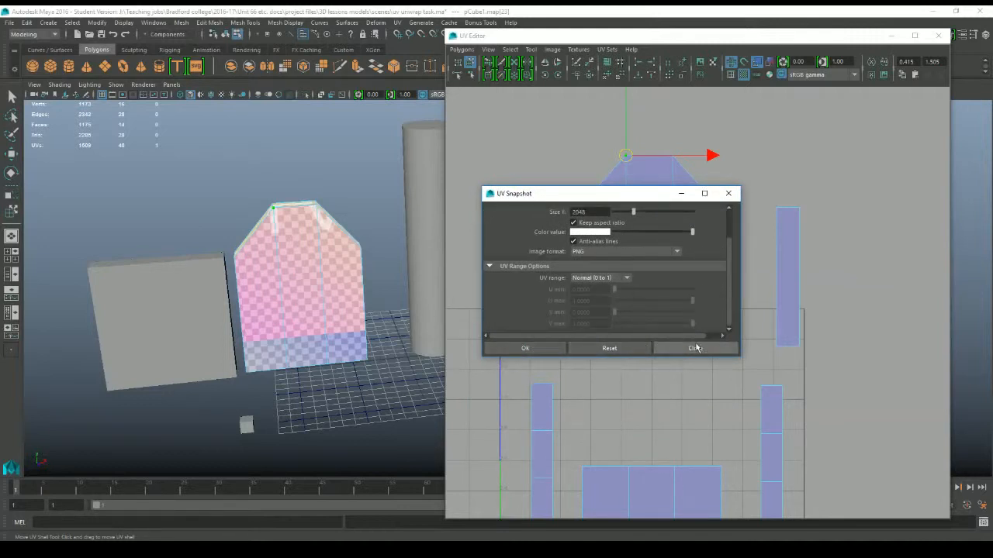
{"action": "left_click", "coordinate": [553, 353]}
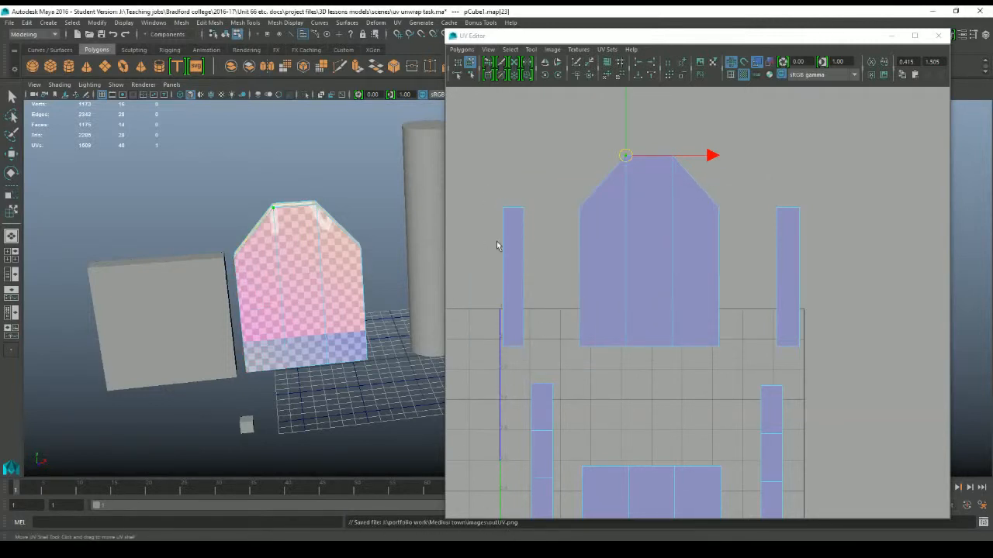
{"action": "scroll", "coordinate": [332, 231], "scroll_direction": "down", "scroll_amount": 5}
{"action": "scroll", "coordinate": [360, 264], "scroll_direction": "up", "scroll_amount": 3}
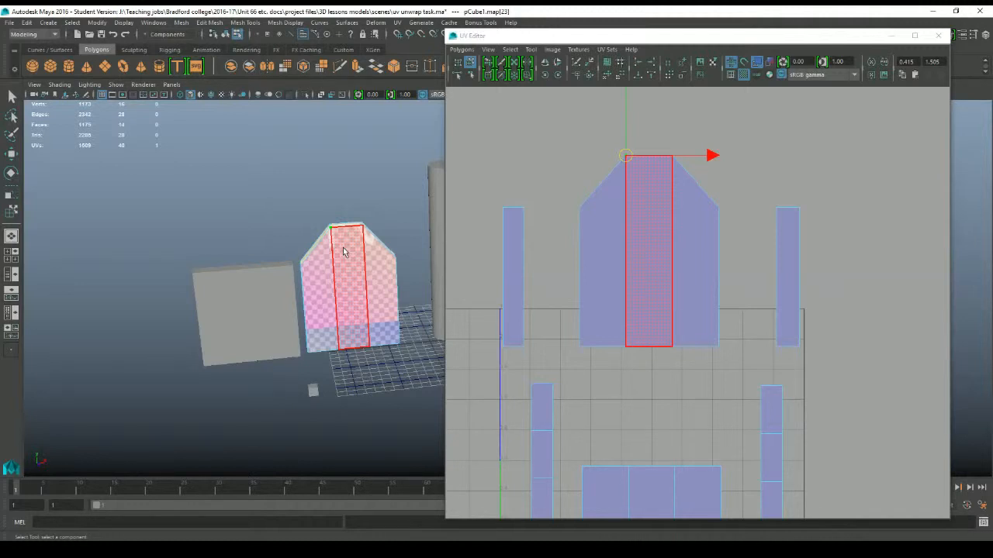
{"action": "left_click", "coordinate": [290, 288]}
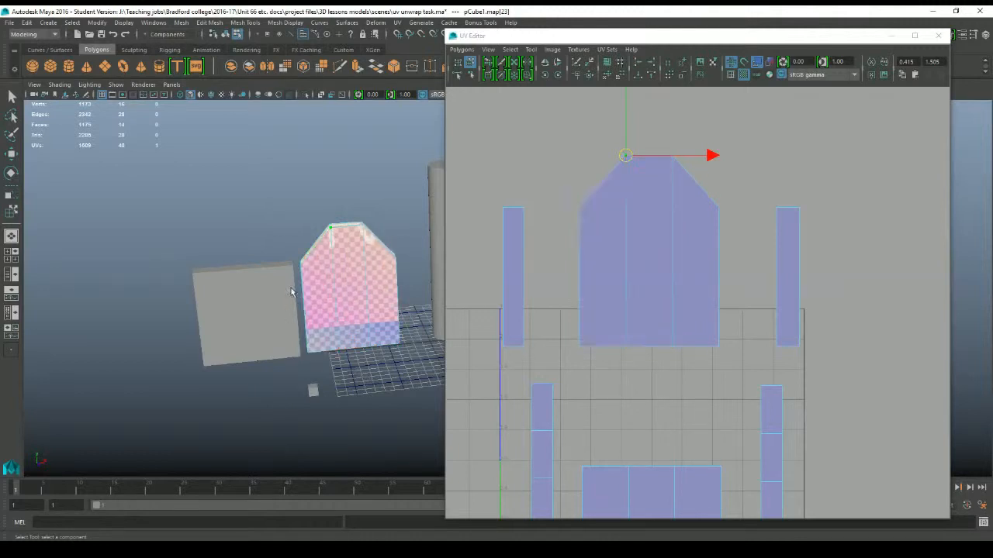